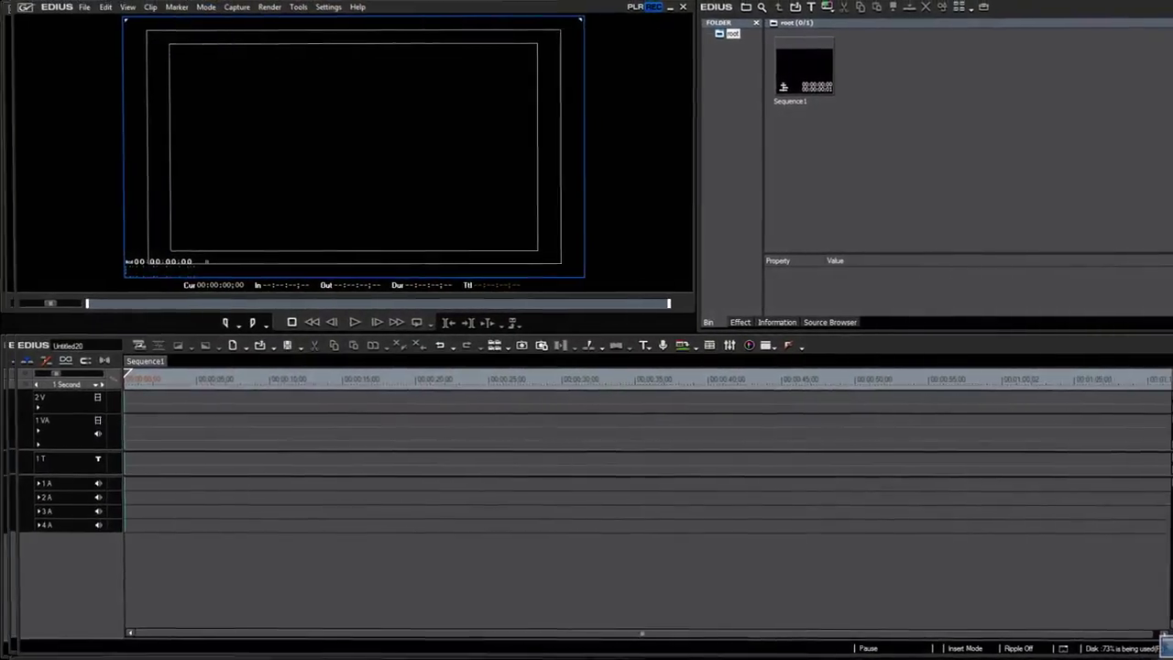
- Import the BOAT and OCEAN video clips into the root bin folder
{"action": "right_click", "coordinate": [885, 136]}
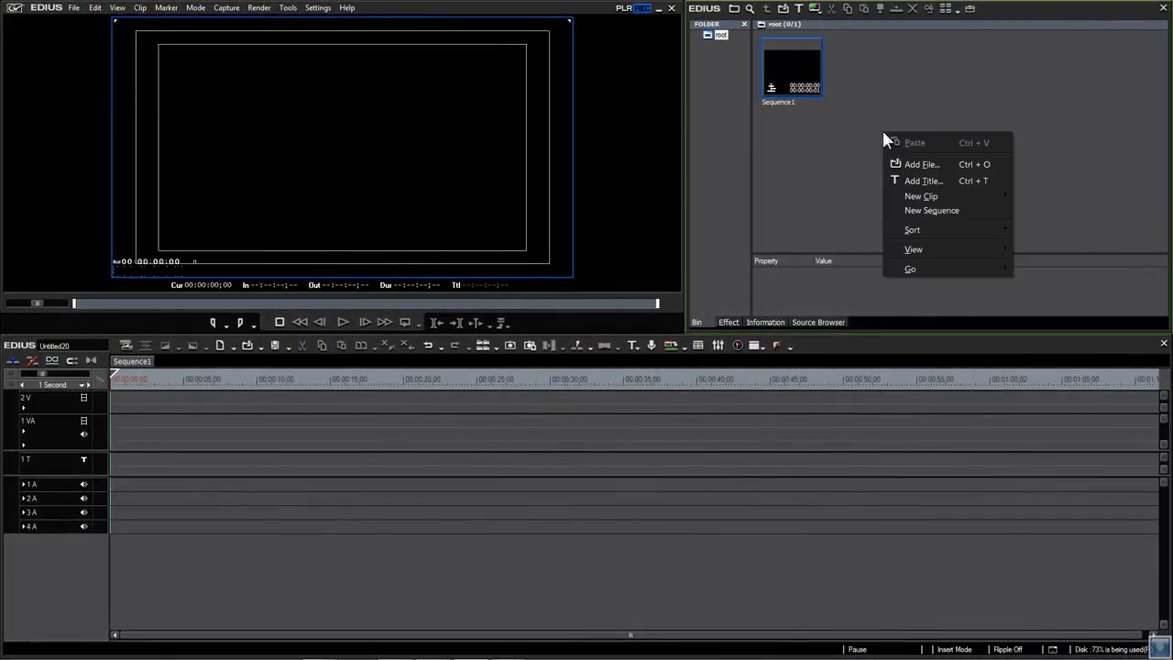
{"action": "left_click", "coordinate": [927, 163]}
{"action": "left_click_drag", "start_coordinate": [615, 157], "coordinate": [511, 137]}
{"action": "left_click", "coordinate": [1021, 471]}
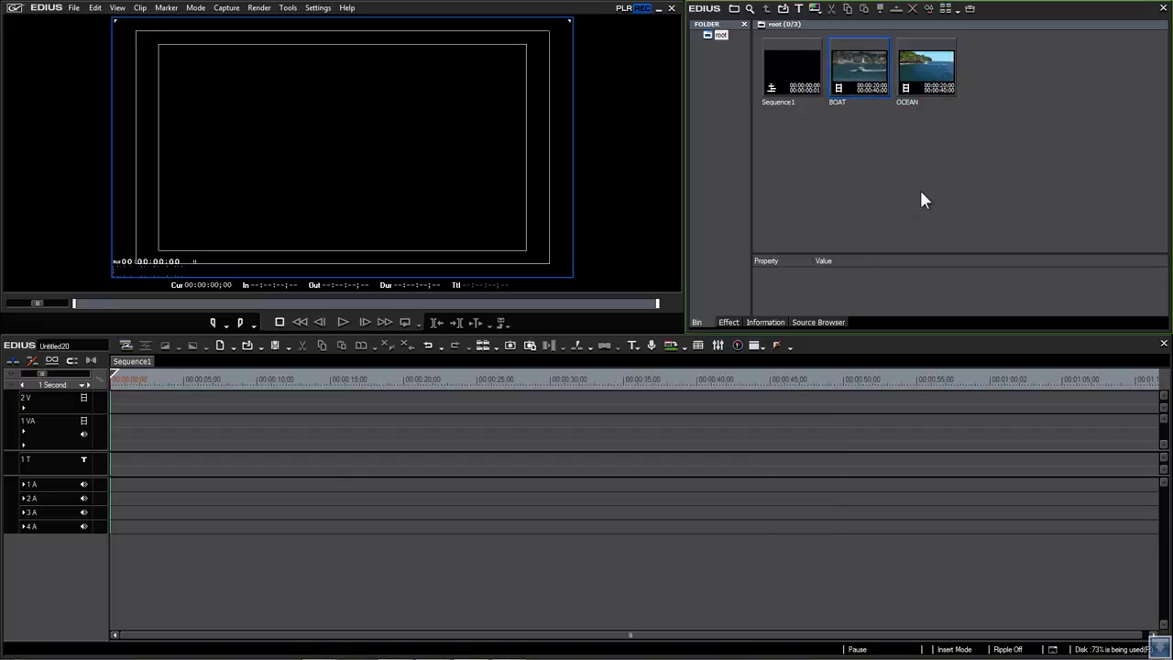
- Place the BOAT clip at the start of the 1 VA track and move the playhead to 00:00:08;25
{"action": "left_click_drag", "start_coordinate": [863, 65], "coordinate": [117, 431]}
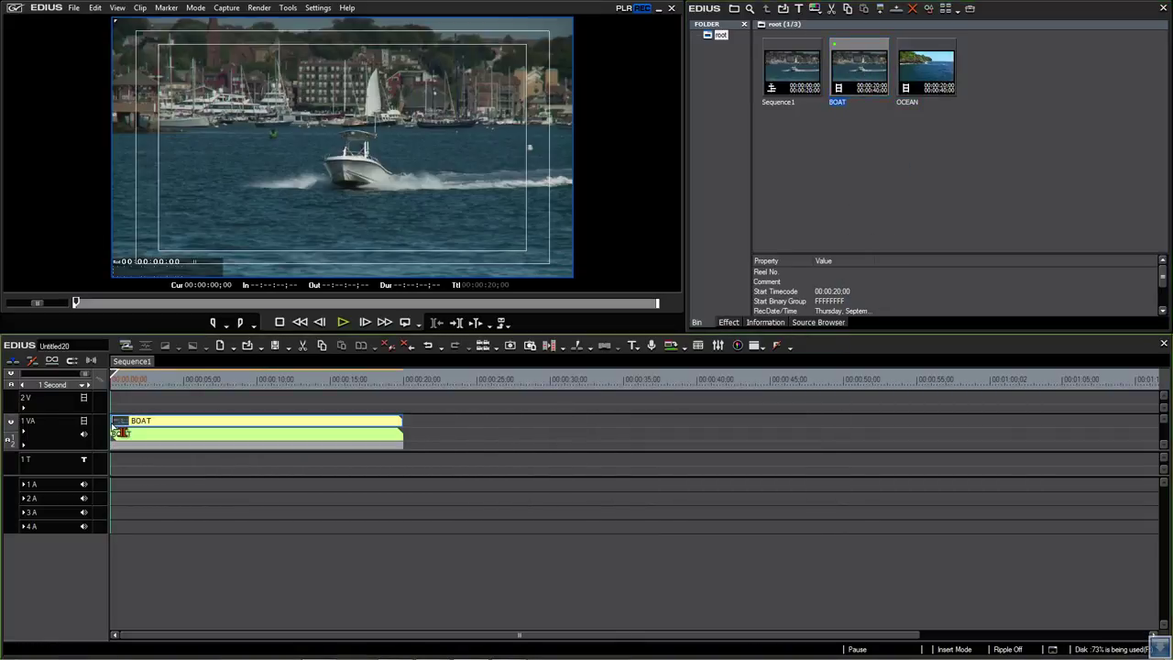
{"action": "left_click", "coordinate": [239, 375]}
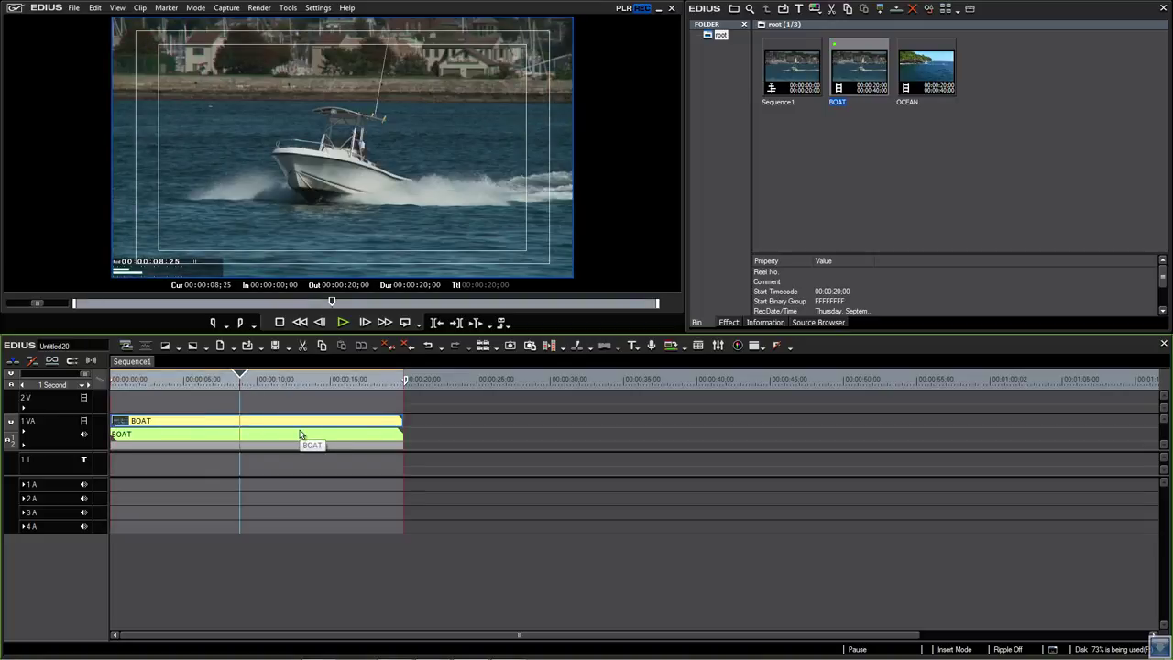
- Start a Print to File export of the sequence with the generic QuickTime exporter plug-in
{"action": "left_click", "coordinate": [506, 324]}
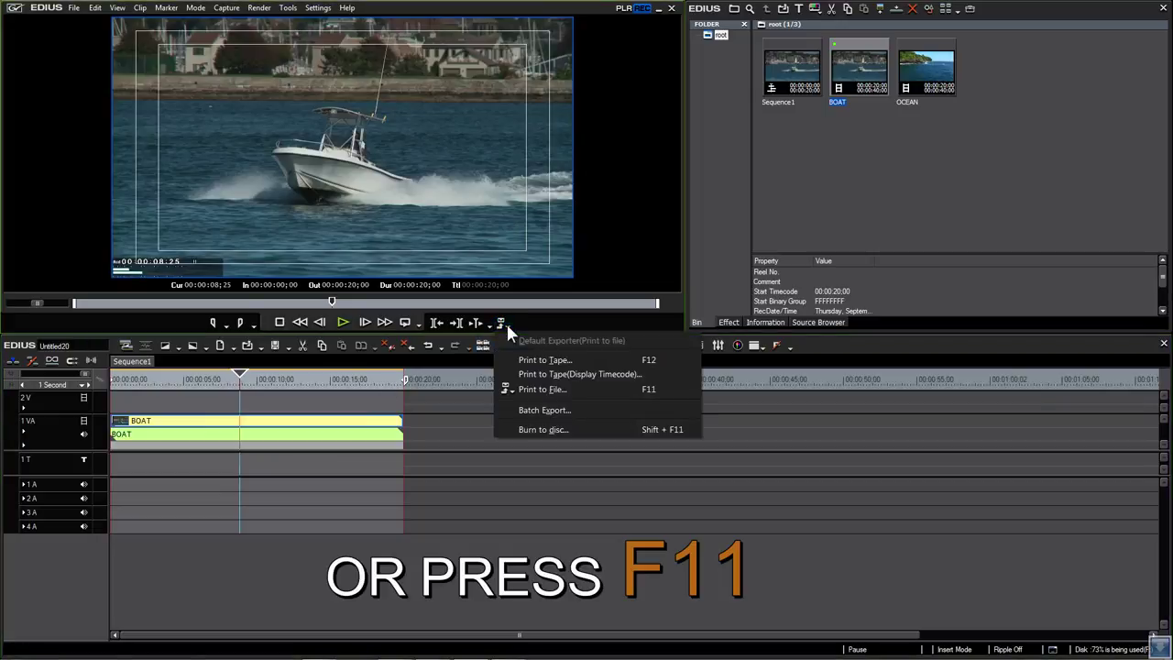
{"action": "left_click", "coordinate": [541, 390]}
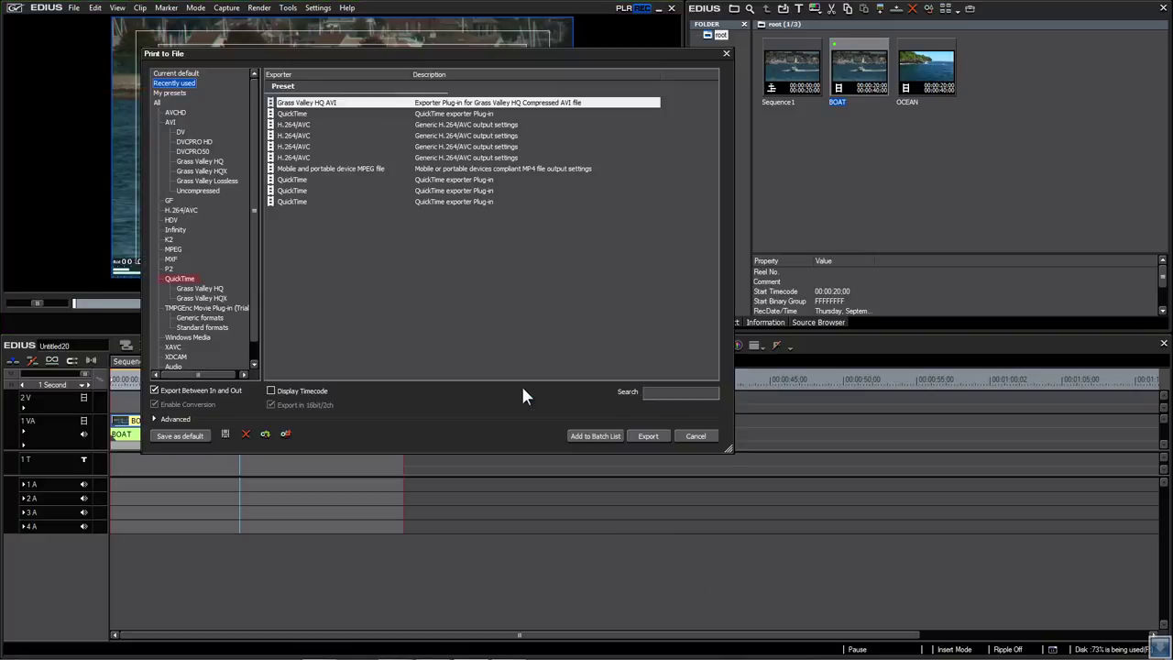
{"action": "left_click", "coordinate": [182, 279]}
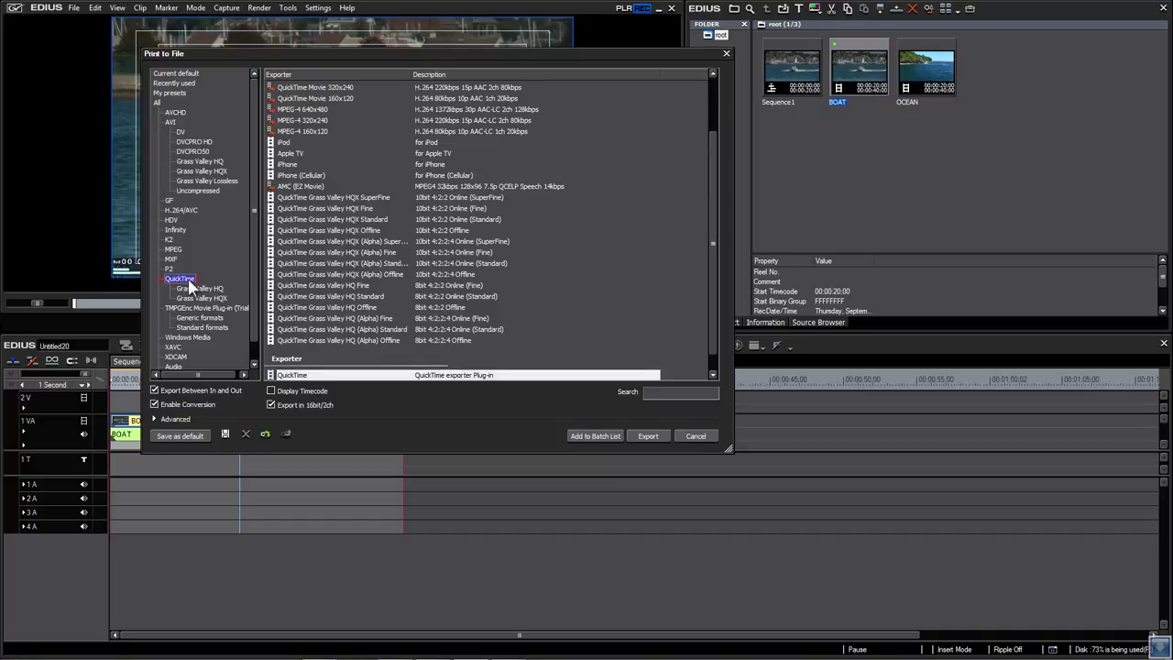
{"action": "left_click_drag", "start_coordinate": [710, 284], "coordinate": [711, 331]}
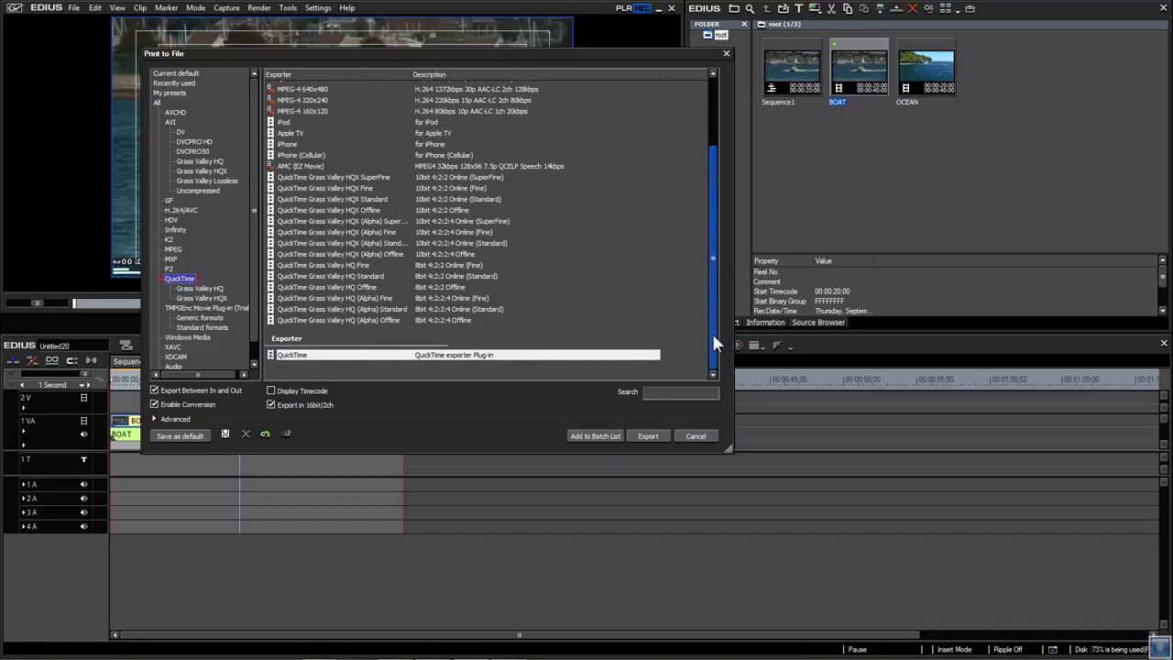
{"action": "double_click", "coordinate": [481, 360]}
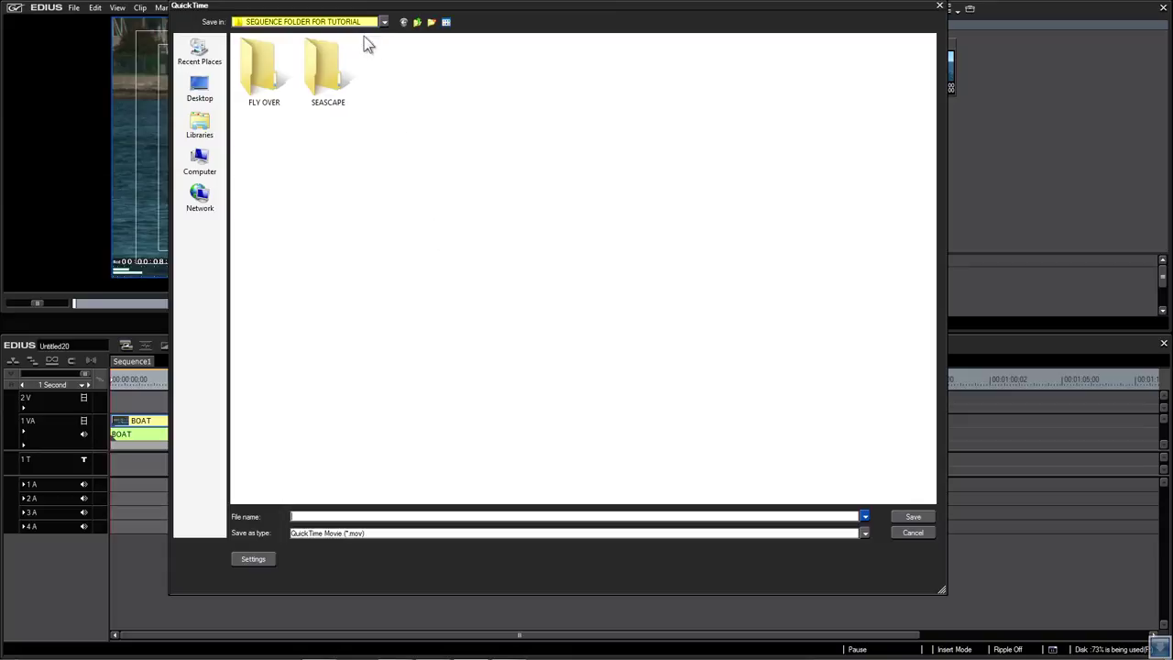
- Choose the SEASCAPE folder as export destination and Image Sequence as the file type
{"action": "double_click", "coordinate": [330, 83]}
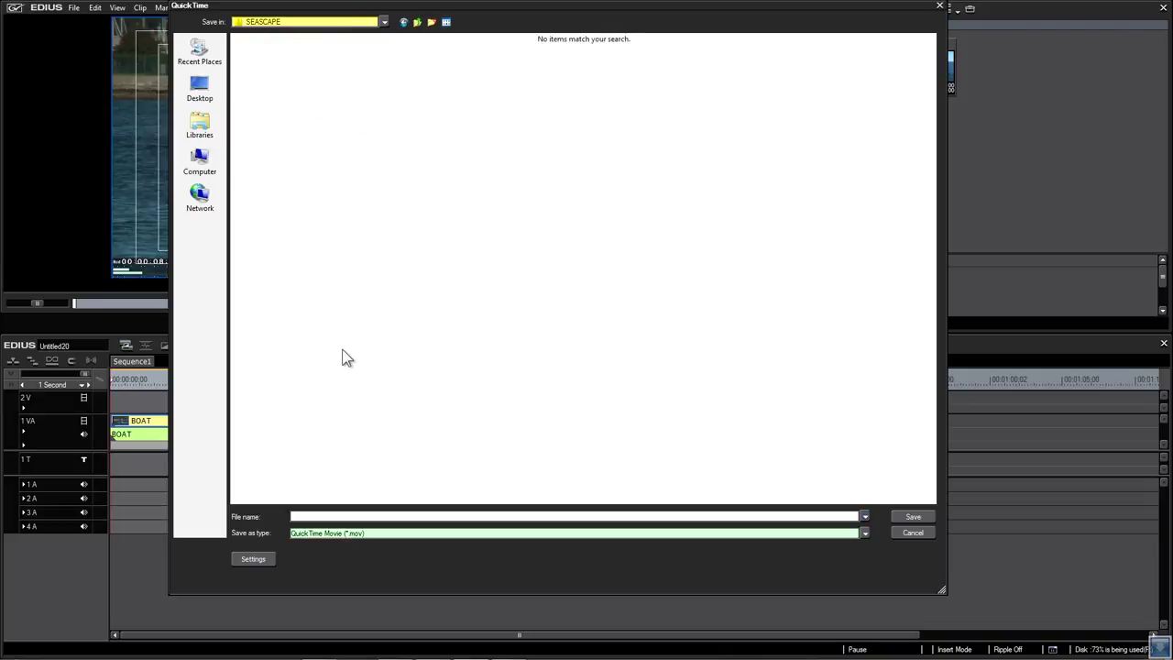
{"action": "left_click", "coordinate": [330, 536]}
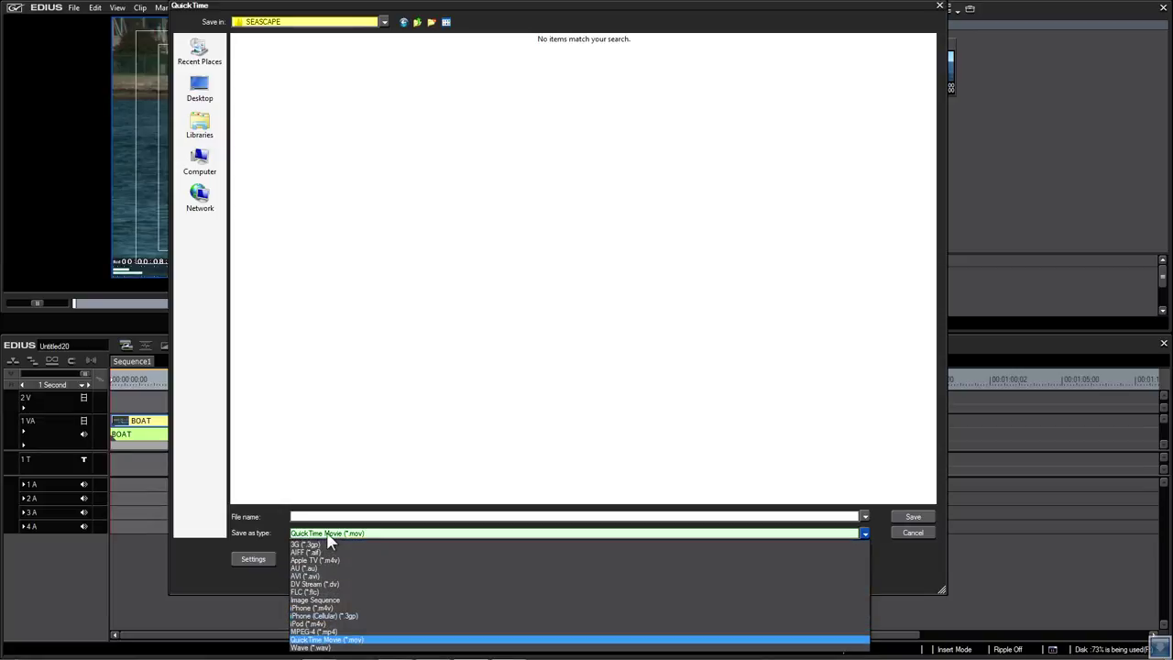
{"action": "left_click", "coordinate": [325, 607]}
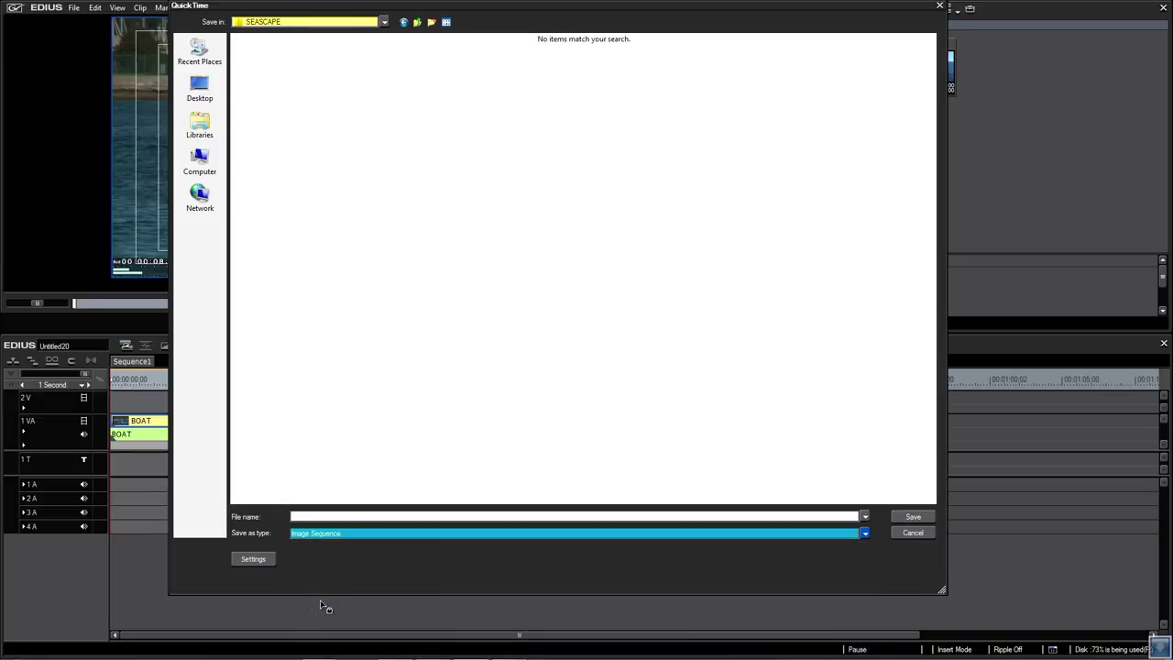
- In the image sequence export settings, set the frame rate to 29.97 frames per second and the format to JPEG
{"action": "left_click", "coordinate": [253, 561]}
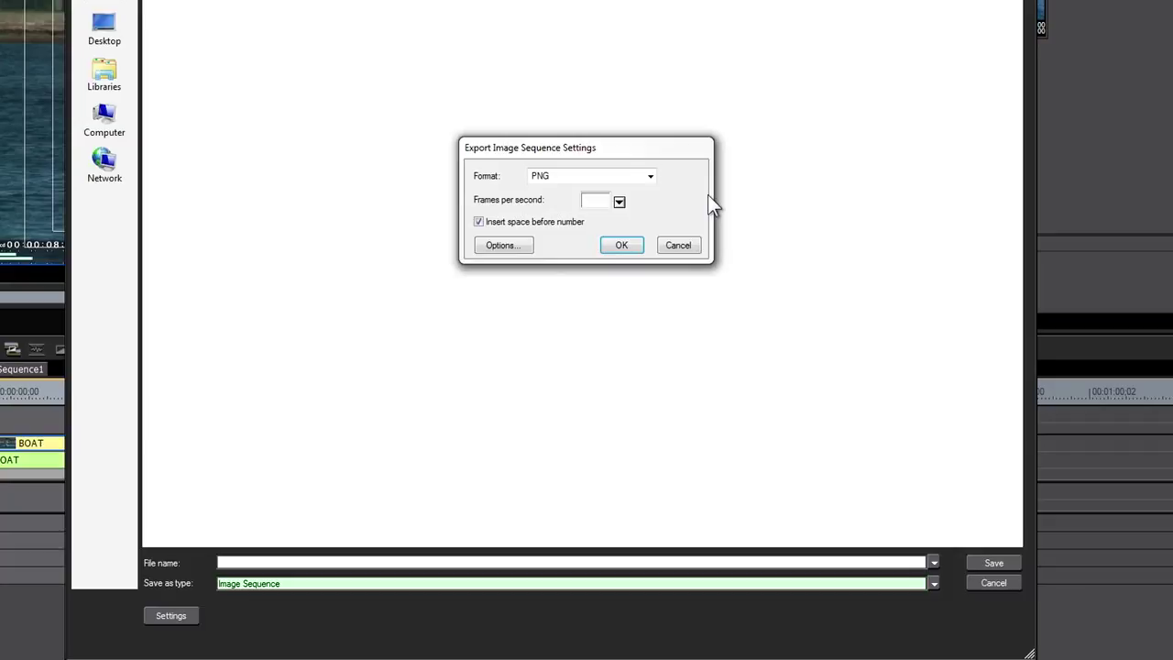
{"action": "left_click", "coordinate": [619, 202]}
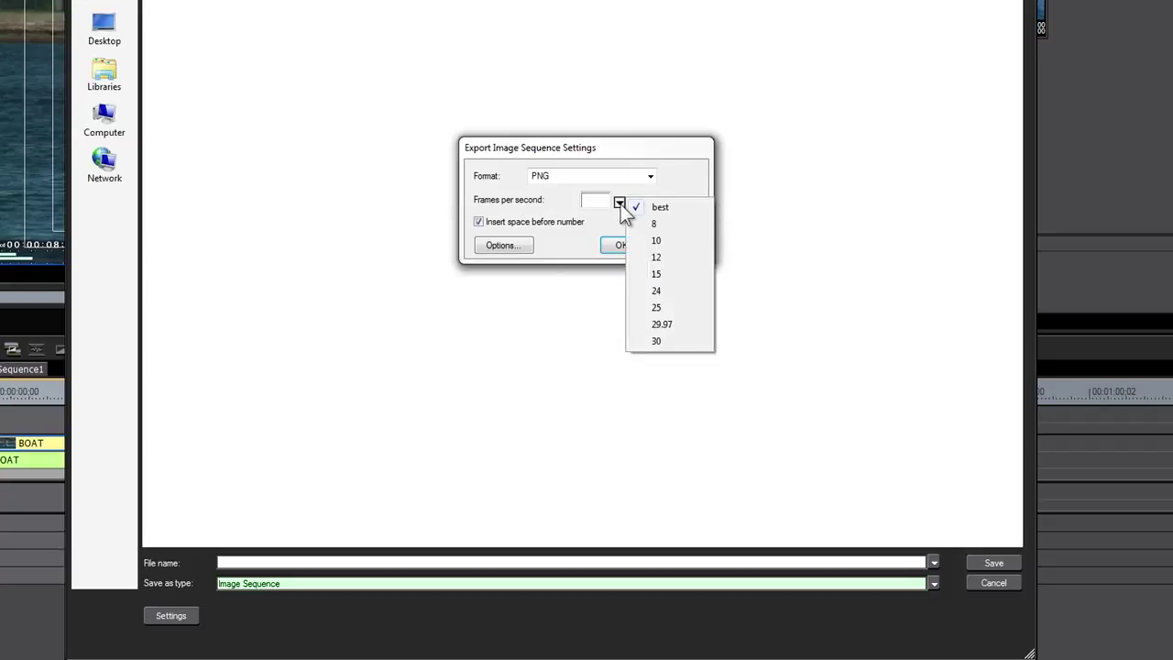
{"action": "left_click", "coordinate": [659, 323]}
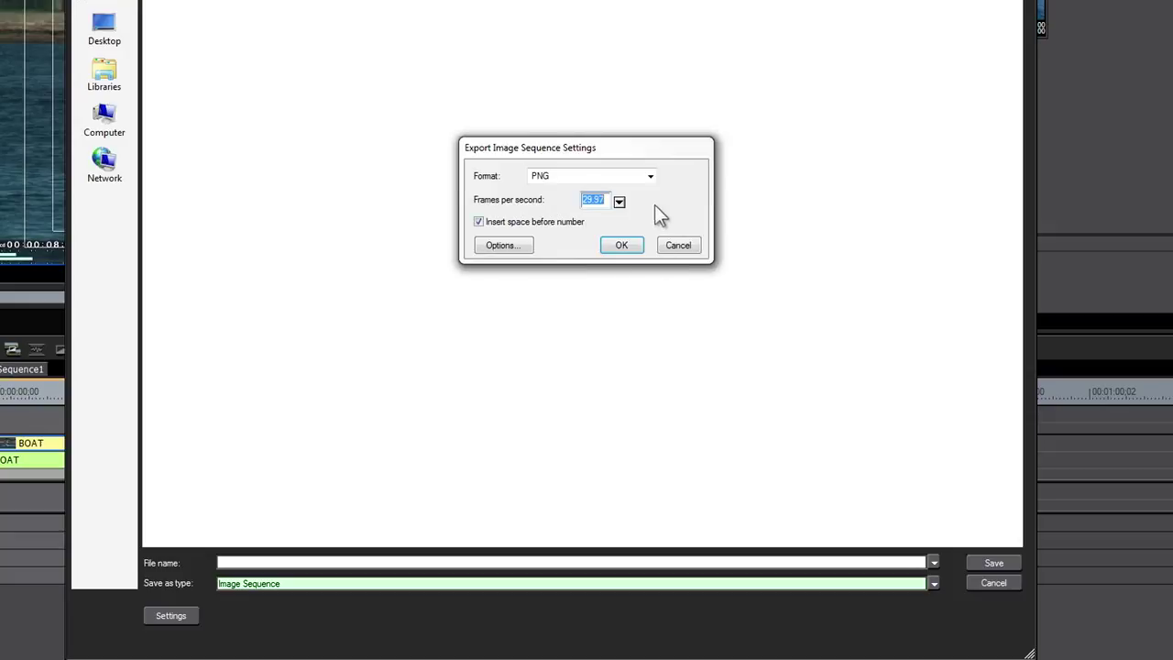
{"action": "left_click", "coordinate": [650, 177]}
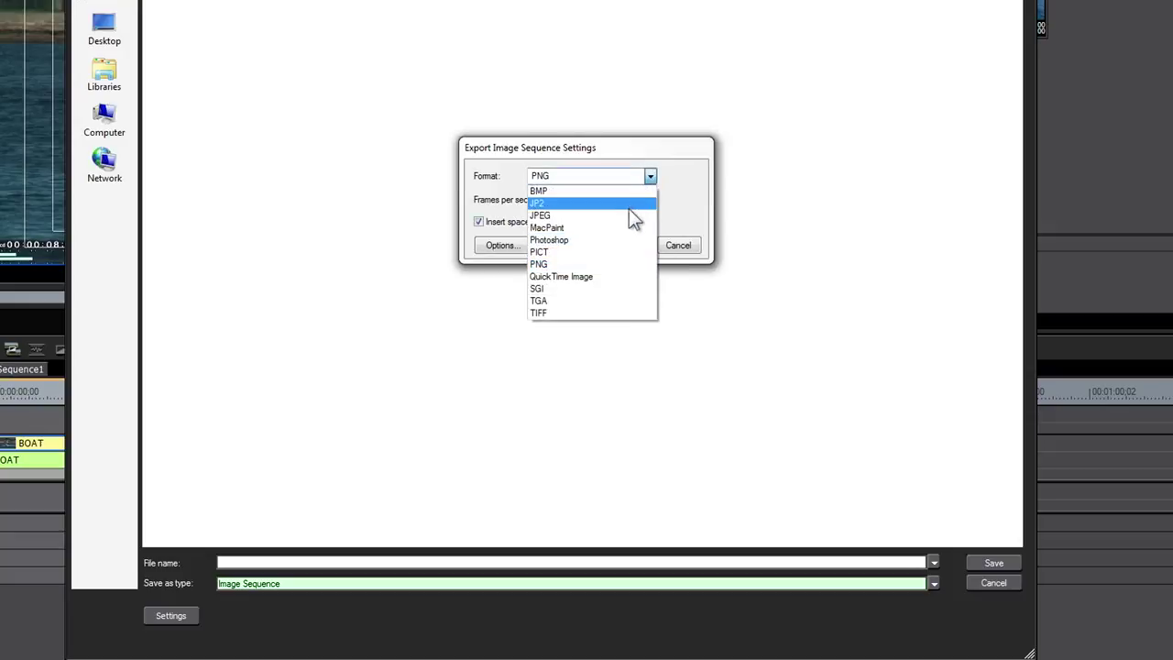
{"action": "left_click", "coordinate": [628, 212]}
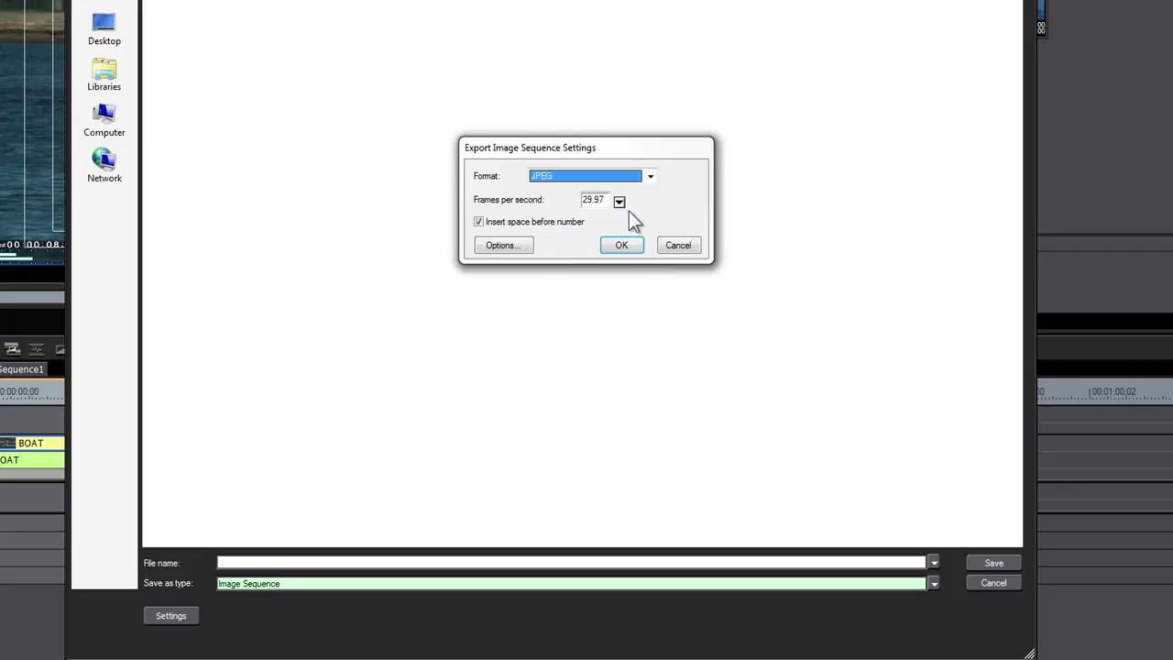
- Raise the JPEG quality to Best and accept the image sequence settings
{"action": "left_click", "coordinate": [508, 243]}
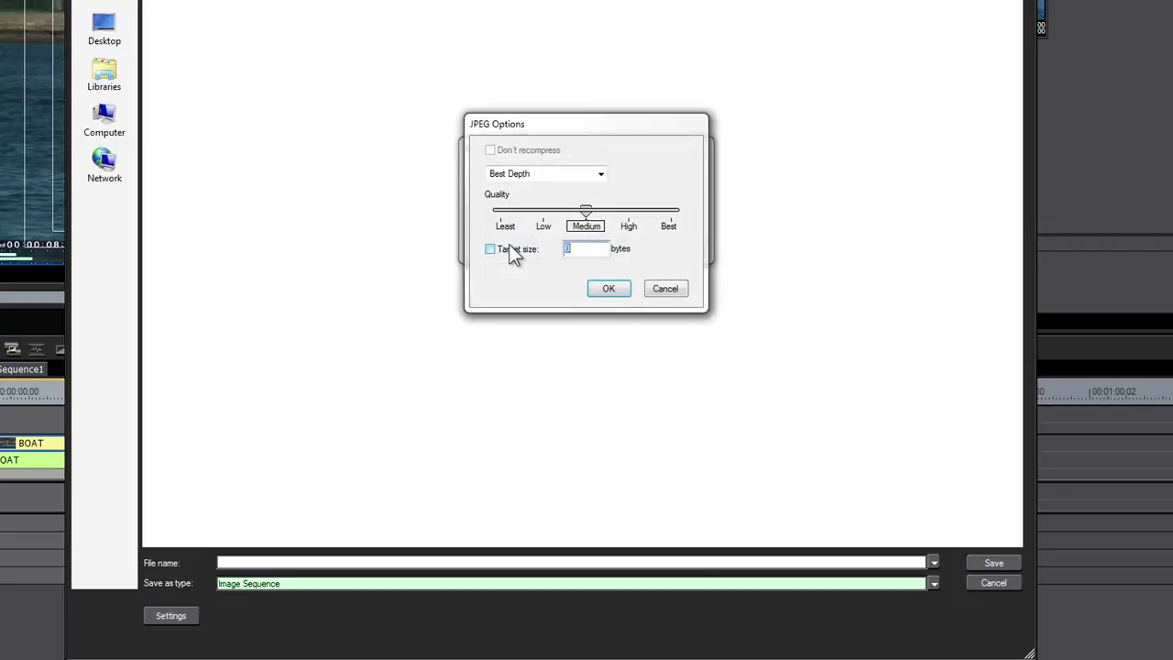
{"action": "left_click_drag", "start_coordinate": [586, 211], "coordinate": [691, 235]}
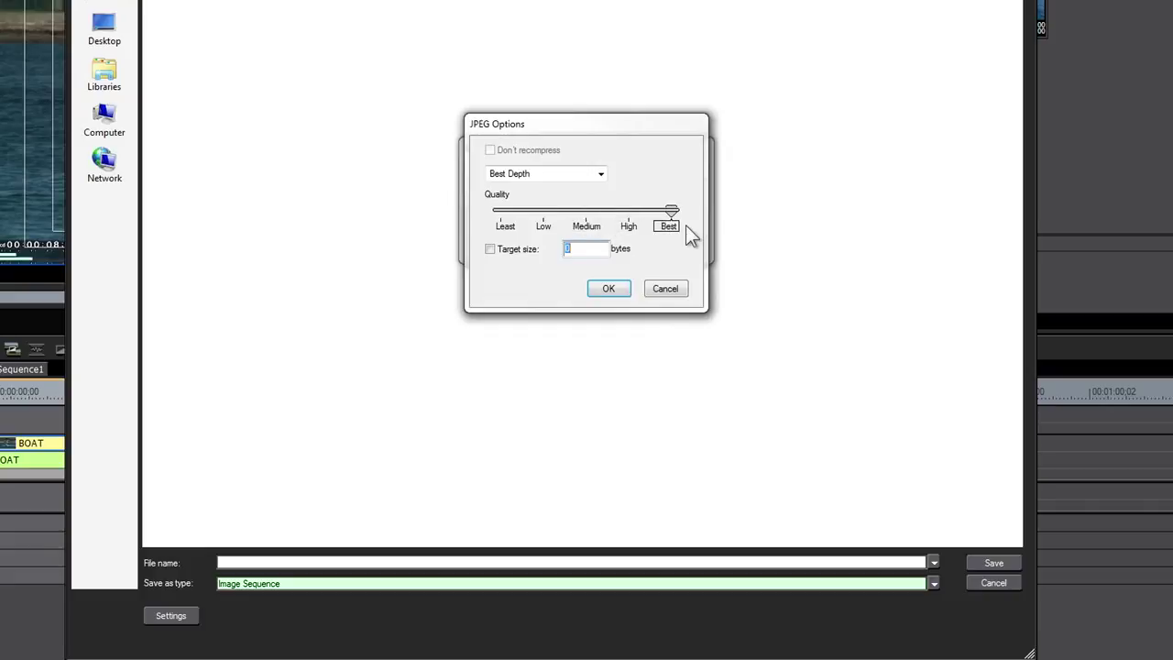
{"action": "left_click", "coordinate": [608, 290]}
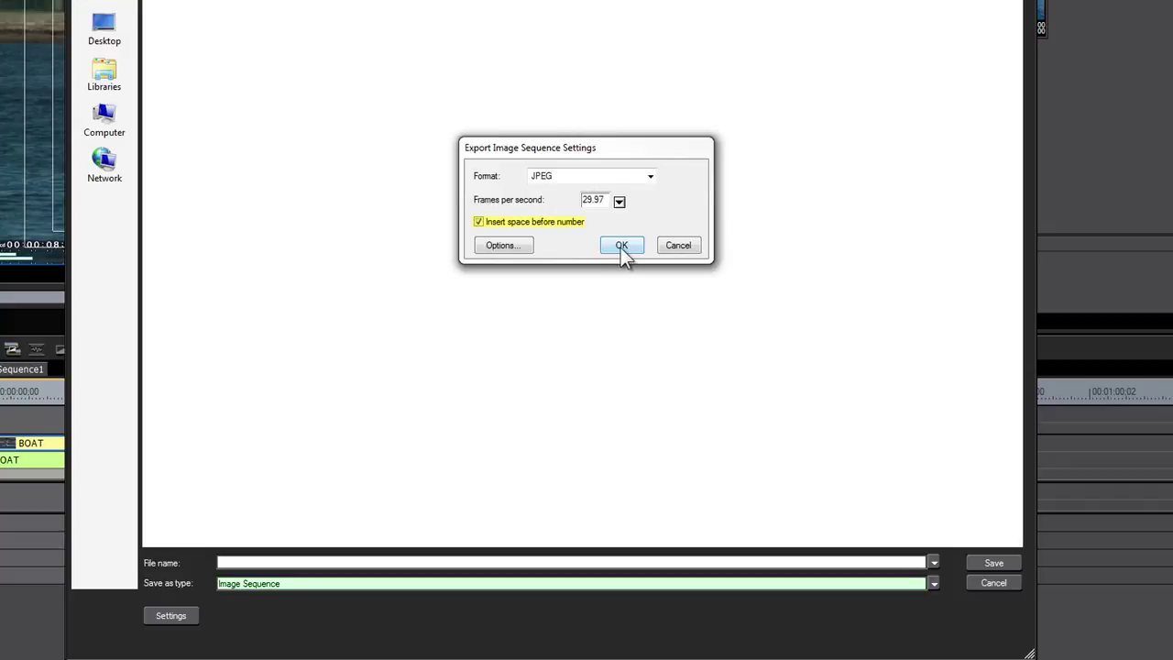
{"action": "left_click", "coordinate": [620, 245]}
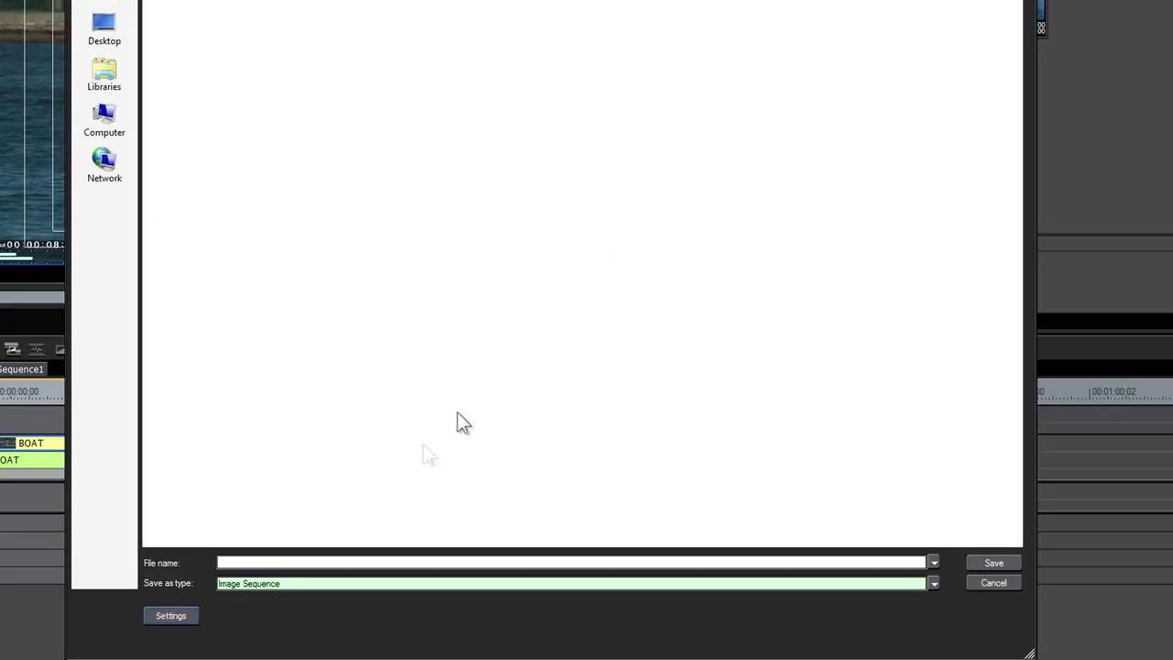
- Name the image sequence OCEAN and save it to run the export
{"action": "left_click", "coordinate": [239, 562]}
{"action": "type", "text": "OCEAN"}
{"action": "left_click", "coordinate": [996, 564]}
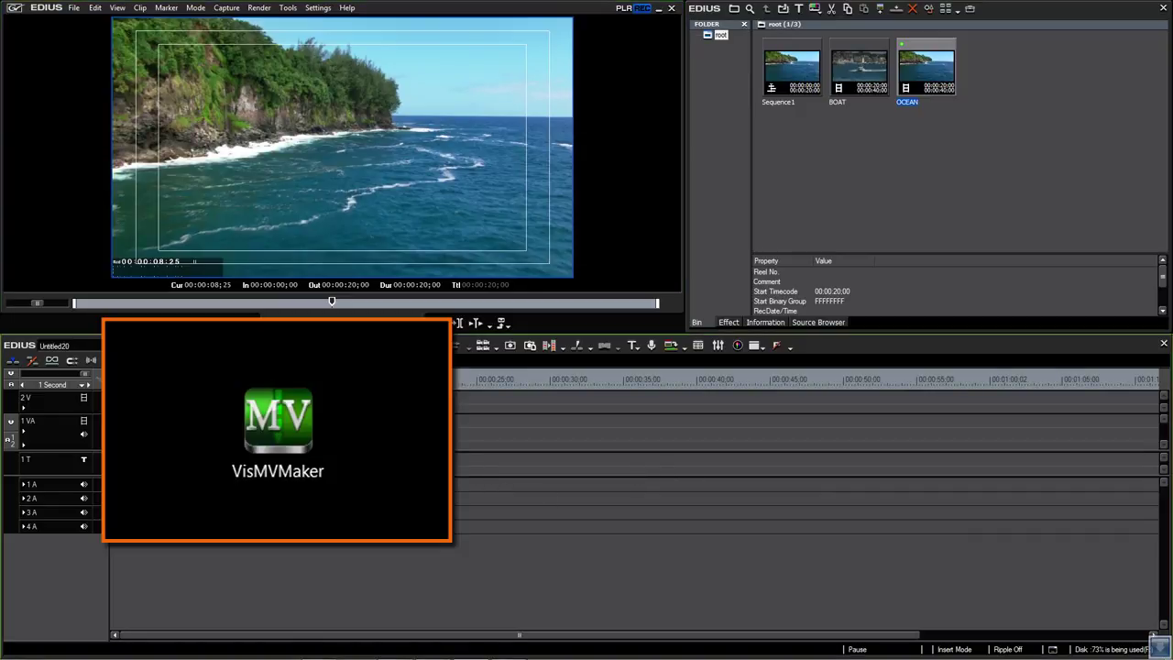
- Delete the OCEAN clip from the timeline and clear the In and Out points
{"action": "key", "text": "Delete"}
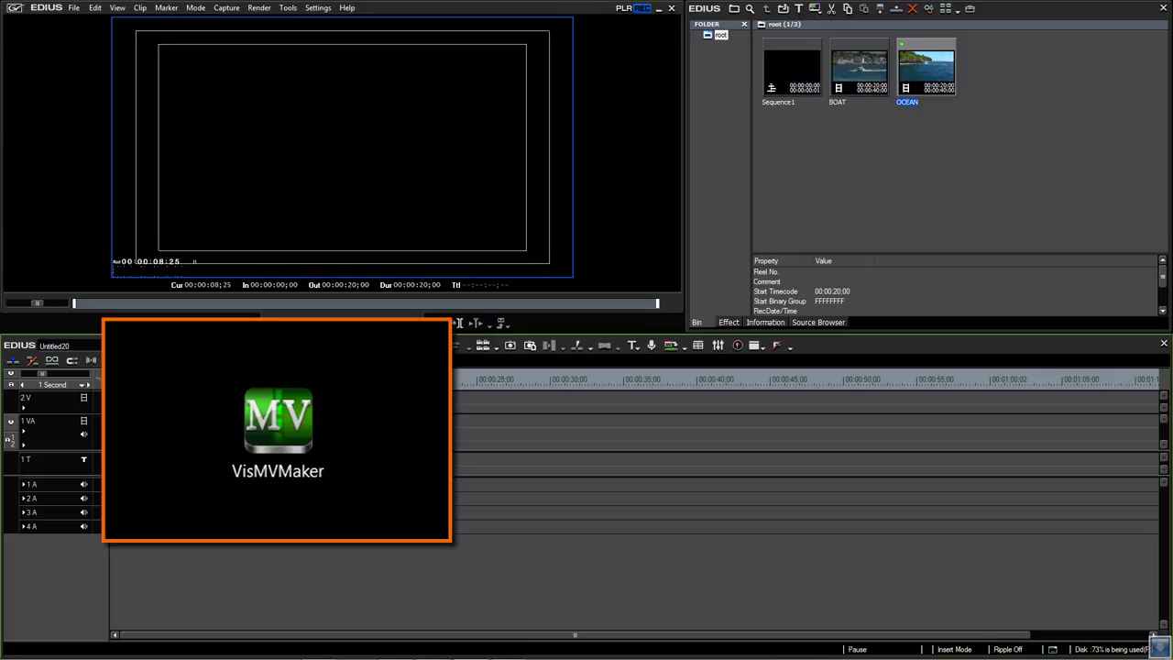
{"action": "key", "text": "alt+x"}
- Launch VisMVMaker from the VisTitle program group
{"action": "left_click", "coordinate": [15, 649]}
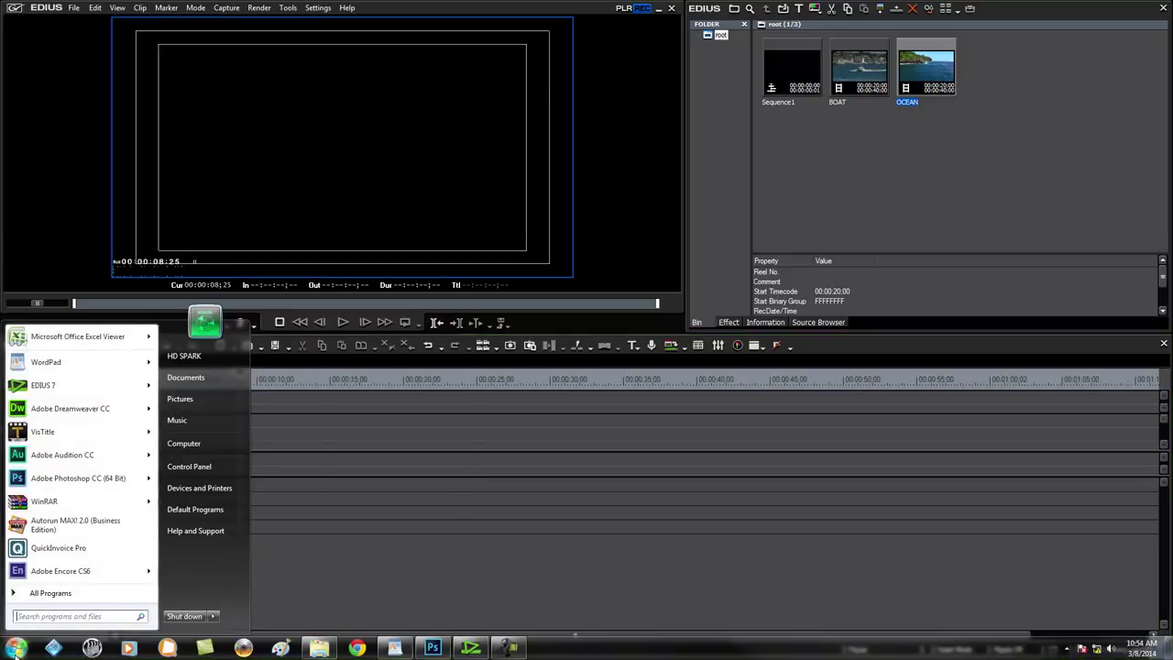
{"action": "left_click", "coordinate": [50, 593]}
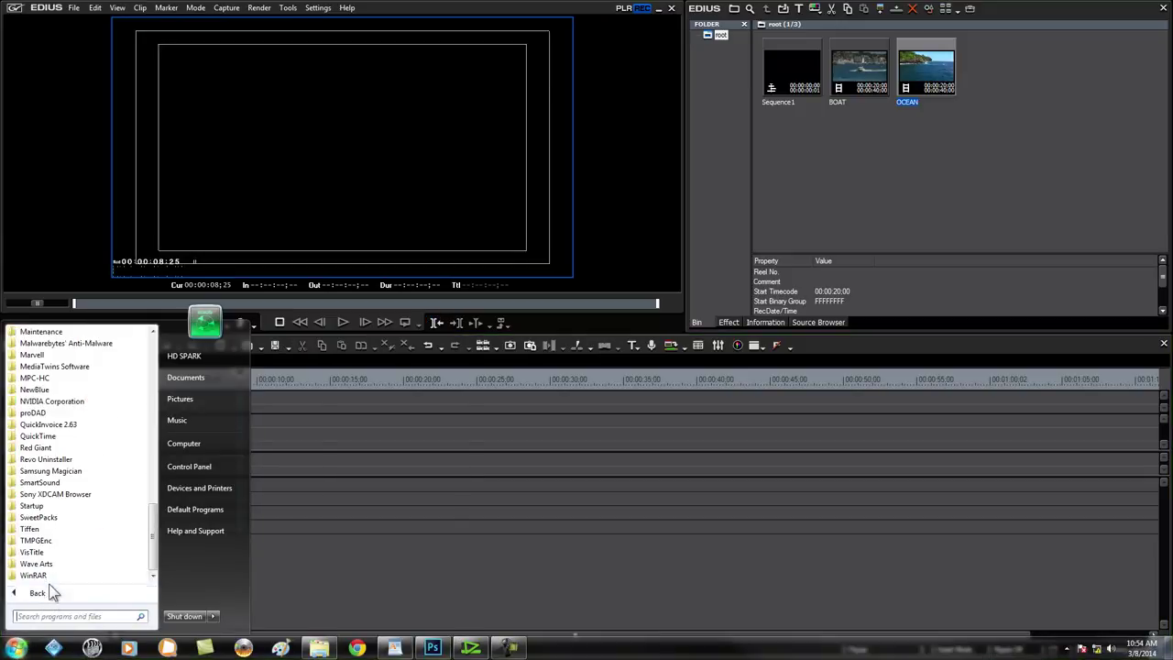
{"action": "left_click", "coordinate": [32, 552]}
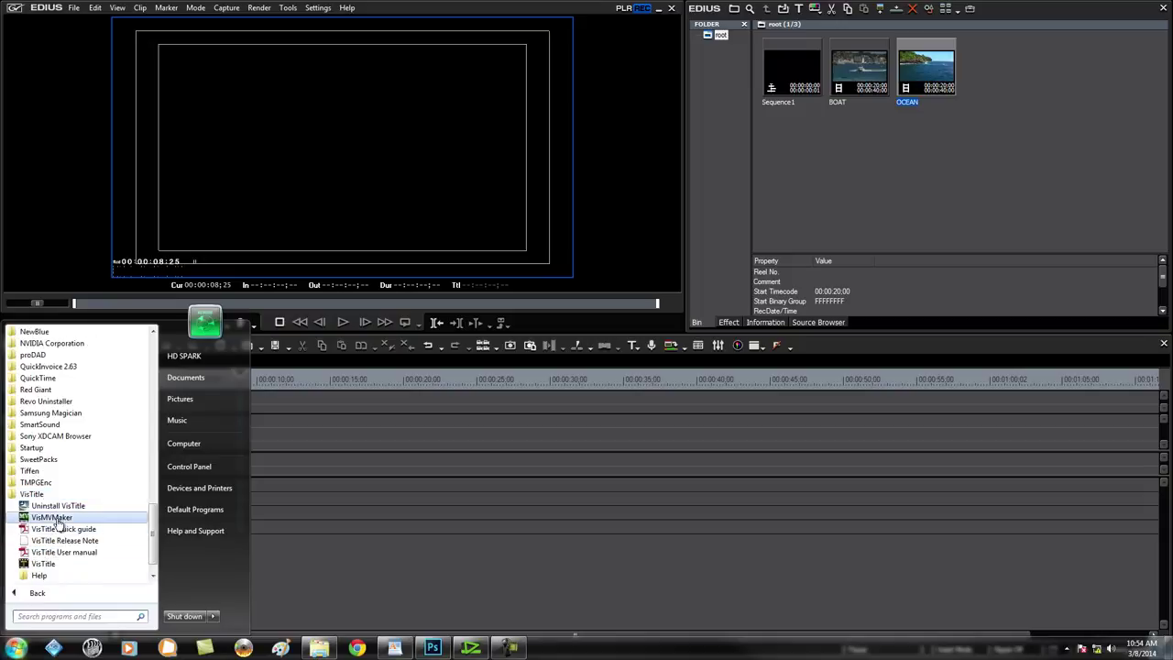
{"action": "left_click", "coordinate": [51, 518]}
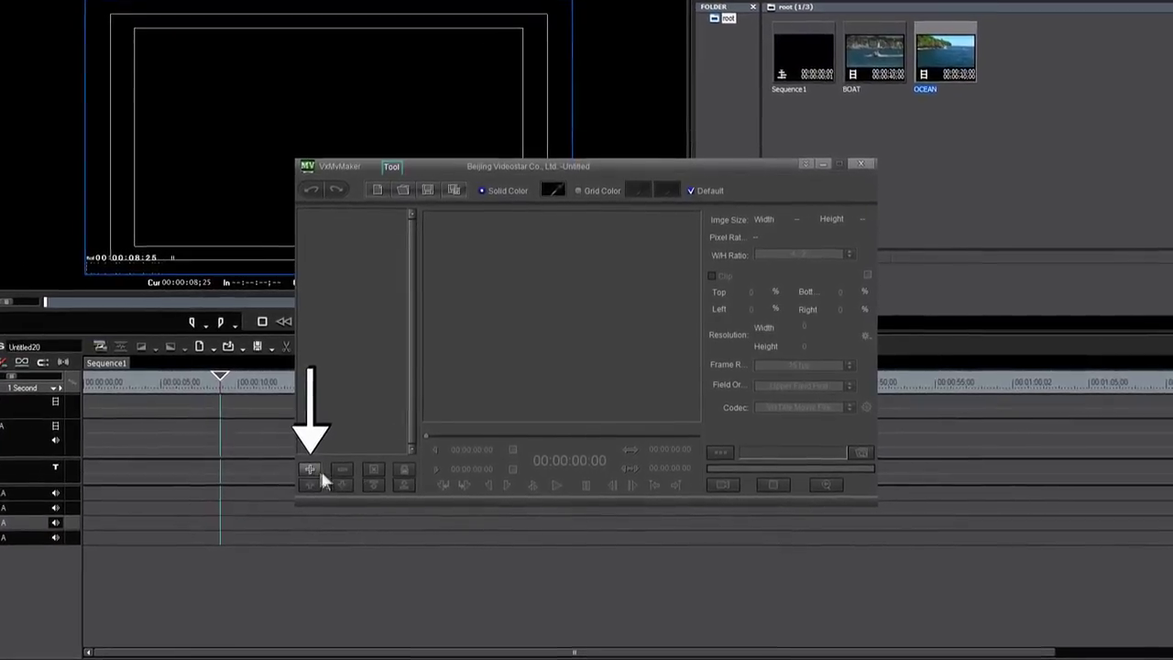
- Add all images from FLYOVER 001.jpg to FLYOVER 600.jpg in the FLY OVER folder to the image list
{"action": "left_click", "coordinate": [301, 473]}
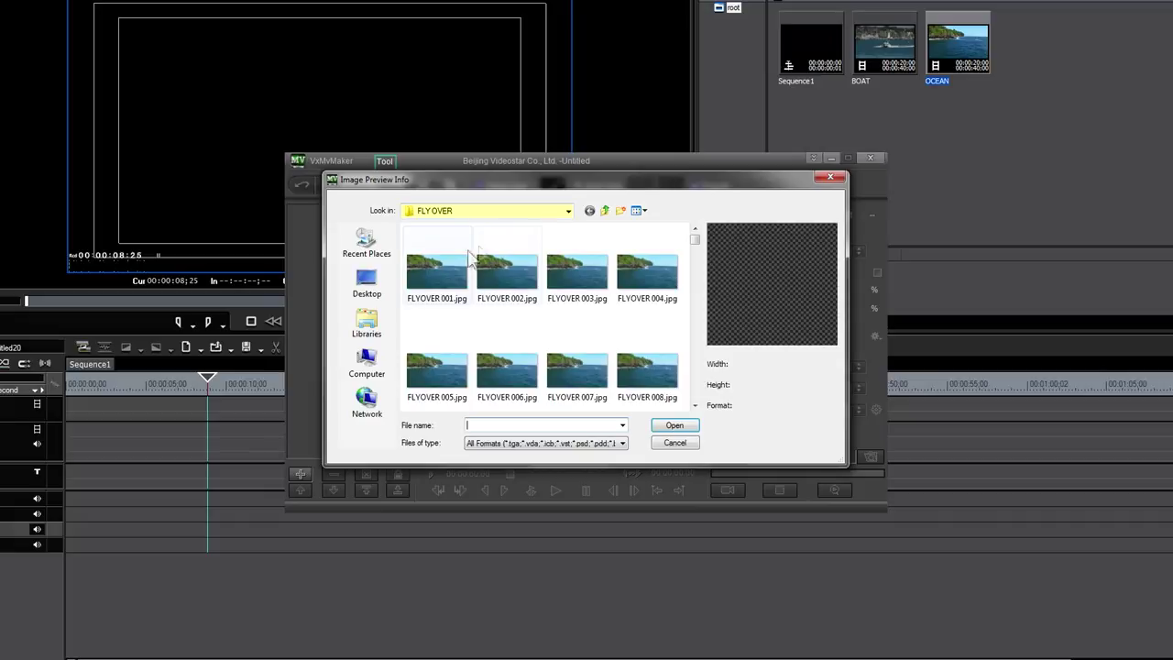
{"action": "left_click", "coordinate": [433, 280]}
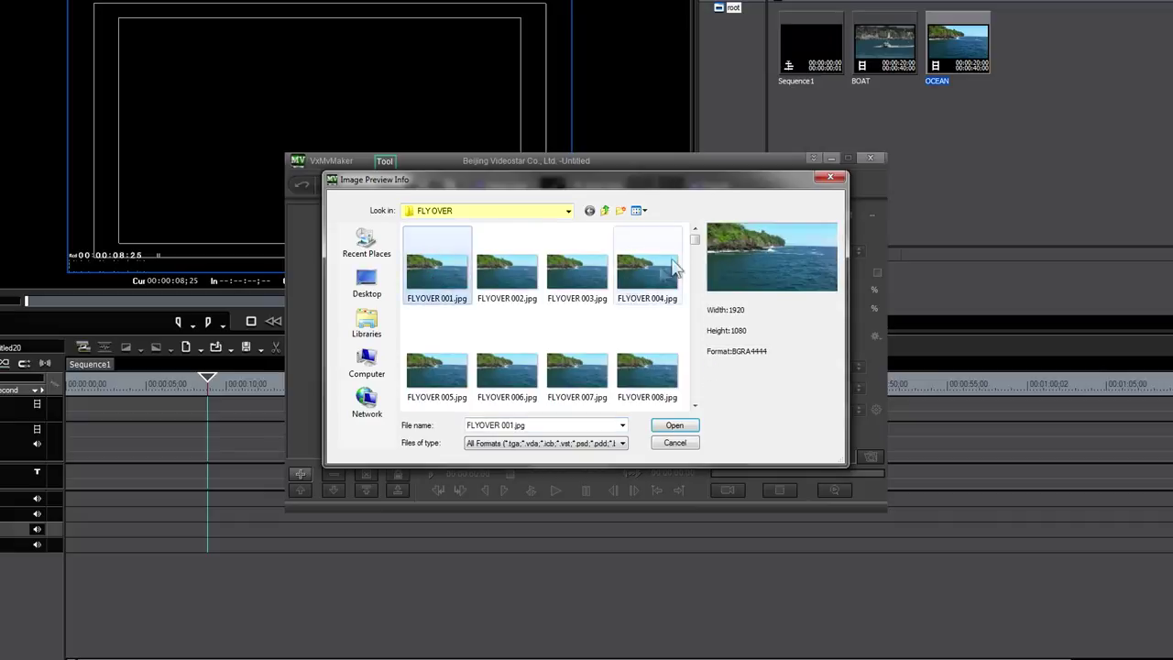
{"action": "left_click_drag", "start_coordinate": [693, 233], "coordinate": [694, 399]}
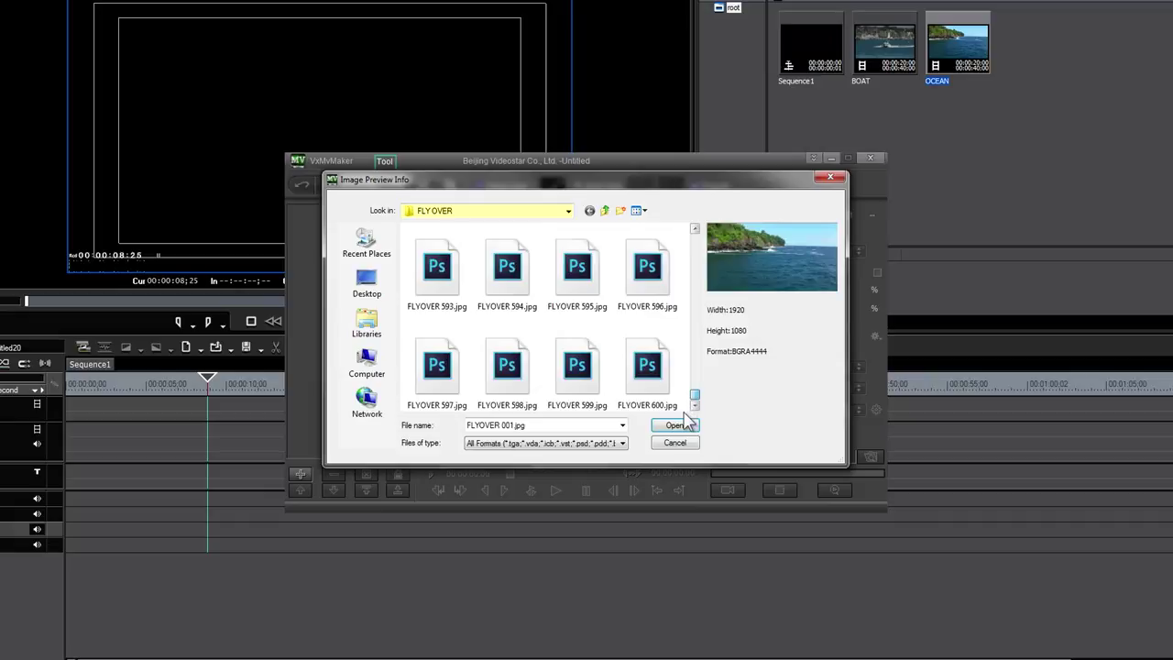
{"action": "left_click", "coordinate": [652, 375], "text": "shift"}
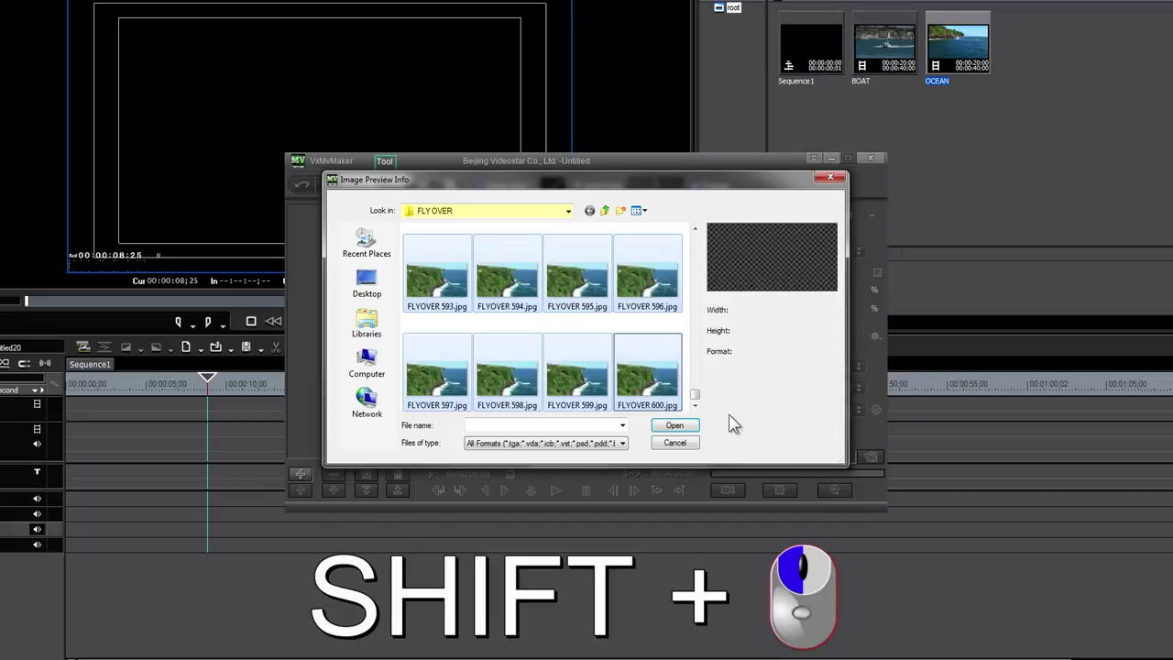
{"action": "left_click", "coordinate": [676, 426]}
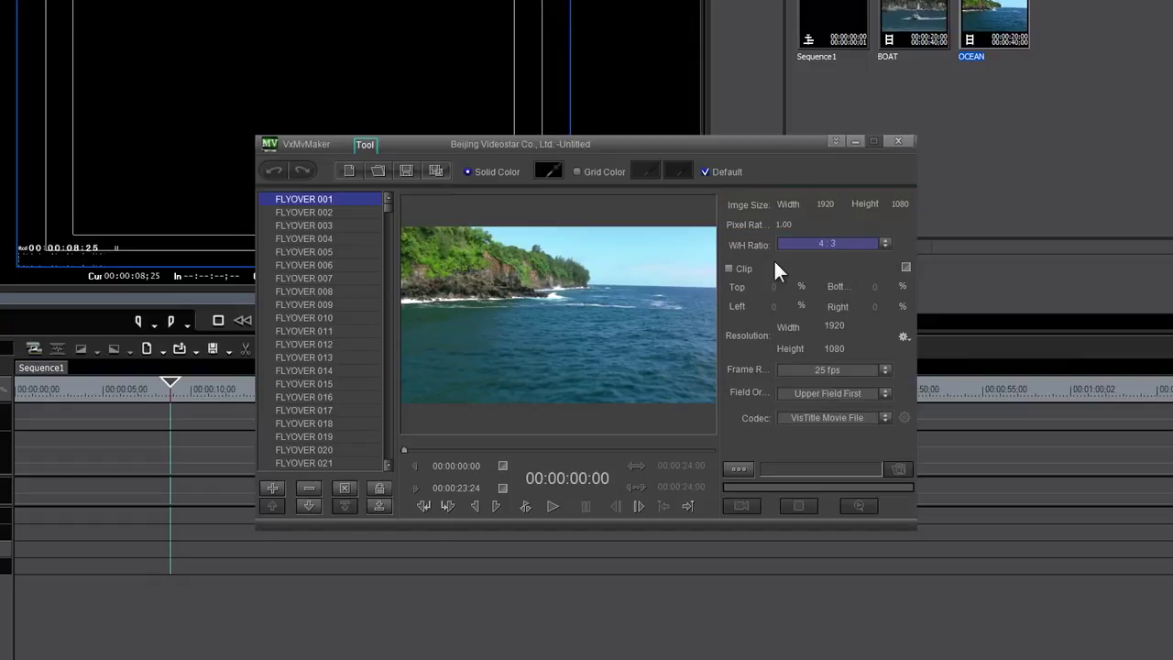
- Set the W/H ratio of the image sequence to Original H/W and enable Clip, keeping the crop frame at the full image
{"action": "left_click", "coordinate": [860, 243]}
{"action": "left_click", "coordinate": [846, 282]}
{"action": "left_click", "coordinate": [726, 267]}
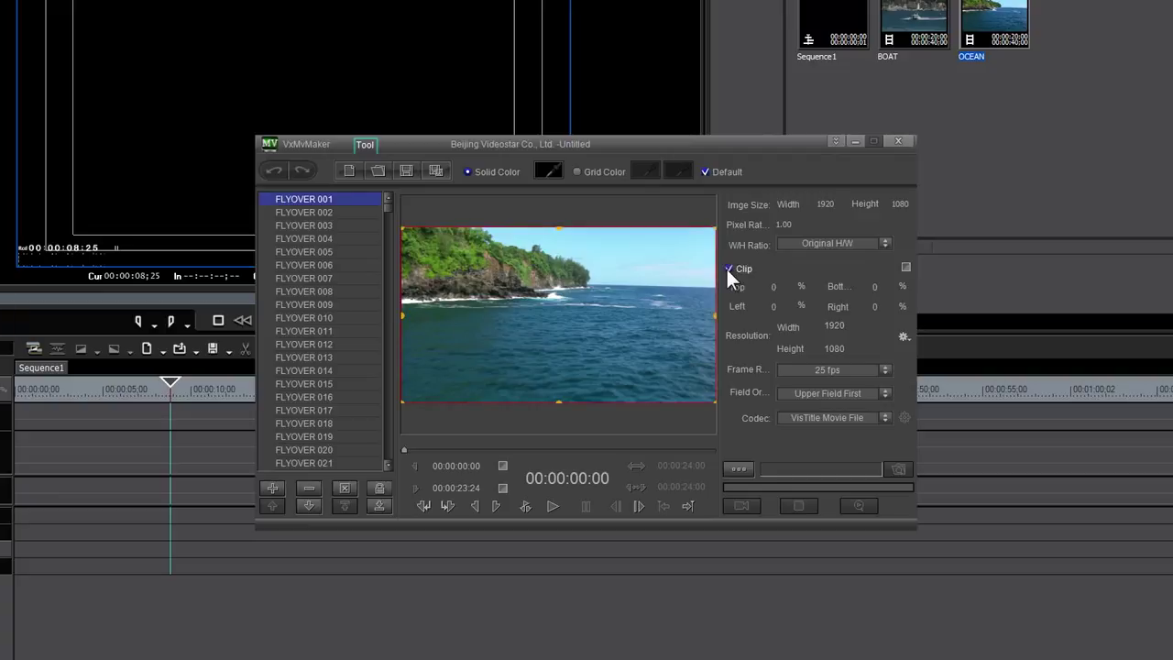
{"action": "mouse_move", "coordinate": [715, 316]}
{"action": "left_mouse_down"}
{"action": "mouse_move", "coordinate": [699, 315]}
{"action": "mouse_move", "coordinate": [719, 314]}
{"action": "left_mouse_up"}
- Set the output frame rate of the image sequence to 29.97 fps
{"action": "left_click", "coordinate": [861, 369]}
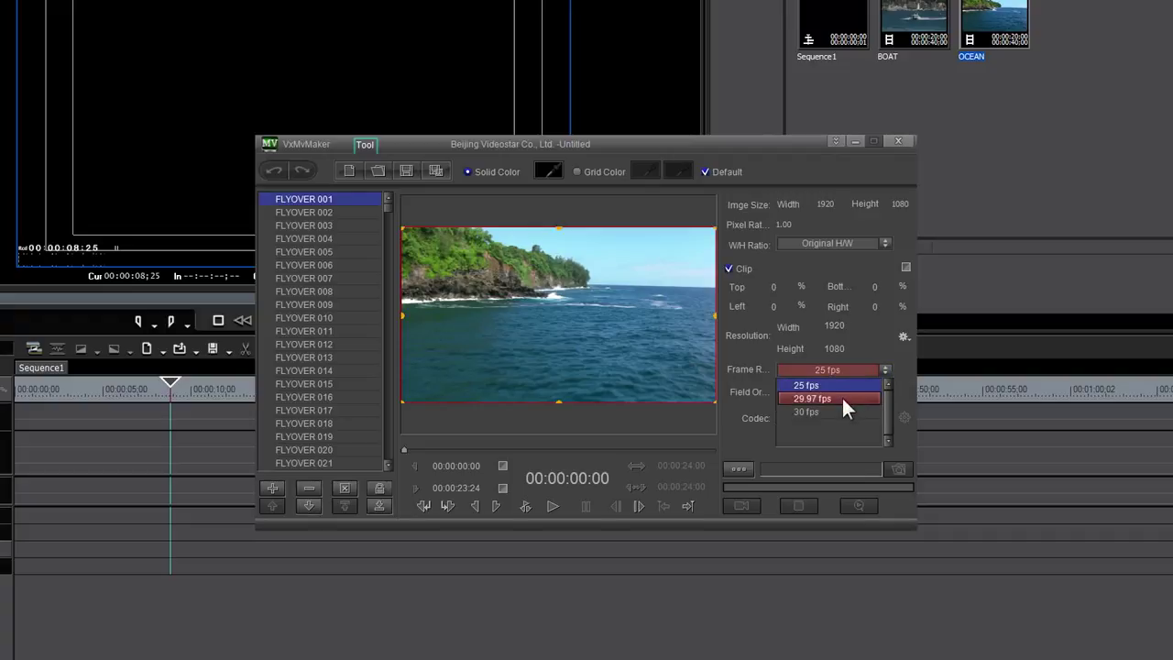
{"action": "left_click", "coordinate": [842, 400]}
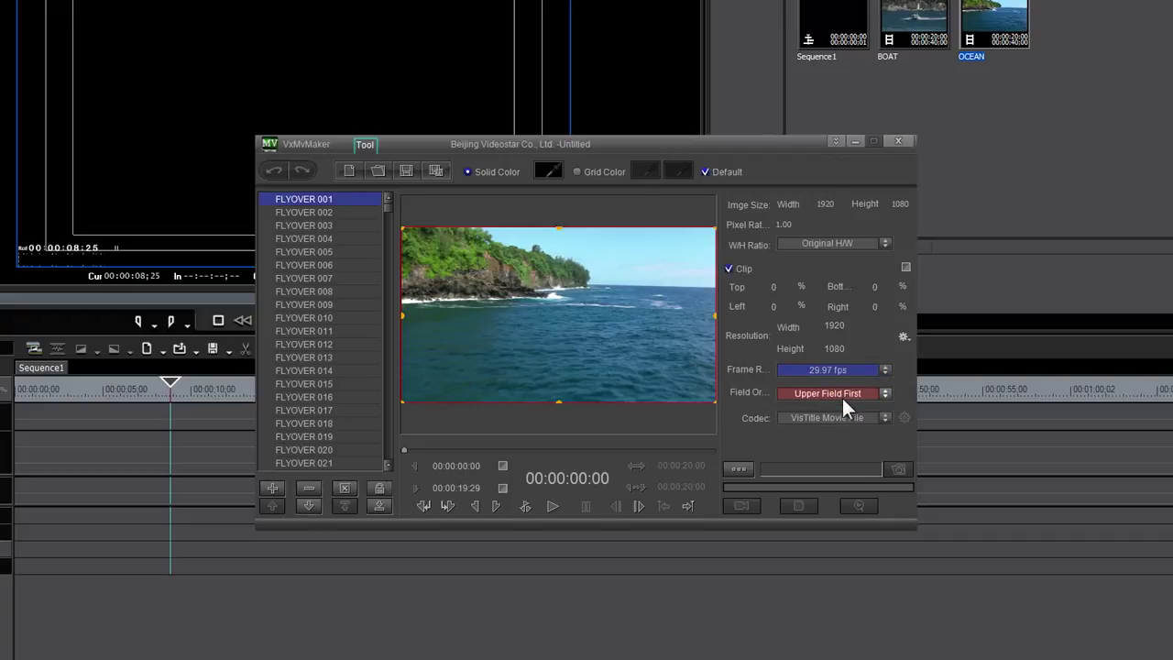
- Set the output's field order to Progressive and its codec to VisTitle Movie File
{"action": "left_click", "coordinate": [872, 393]}
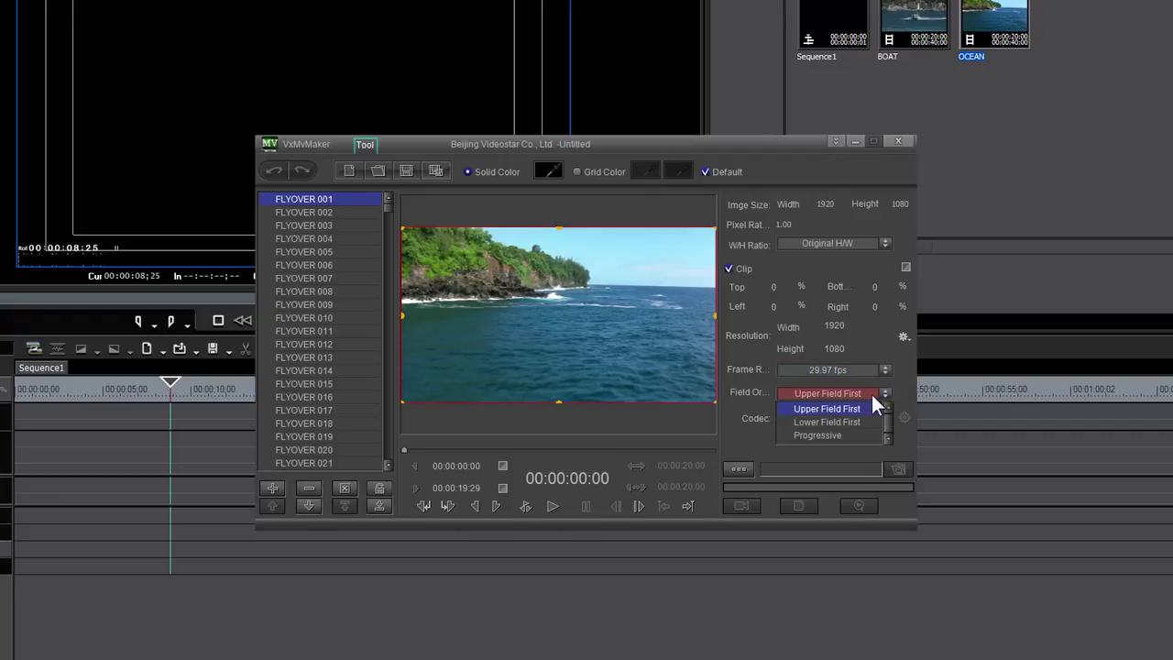
{"action": "left_click", "coordinate": [850, 436]}
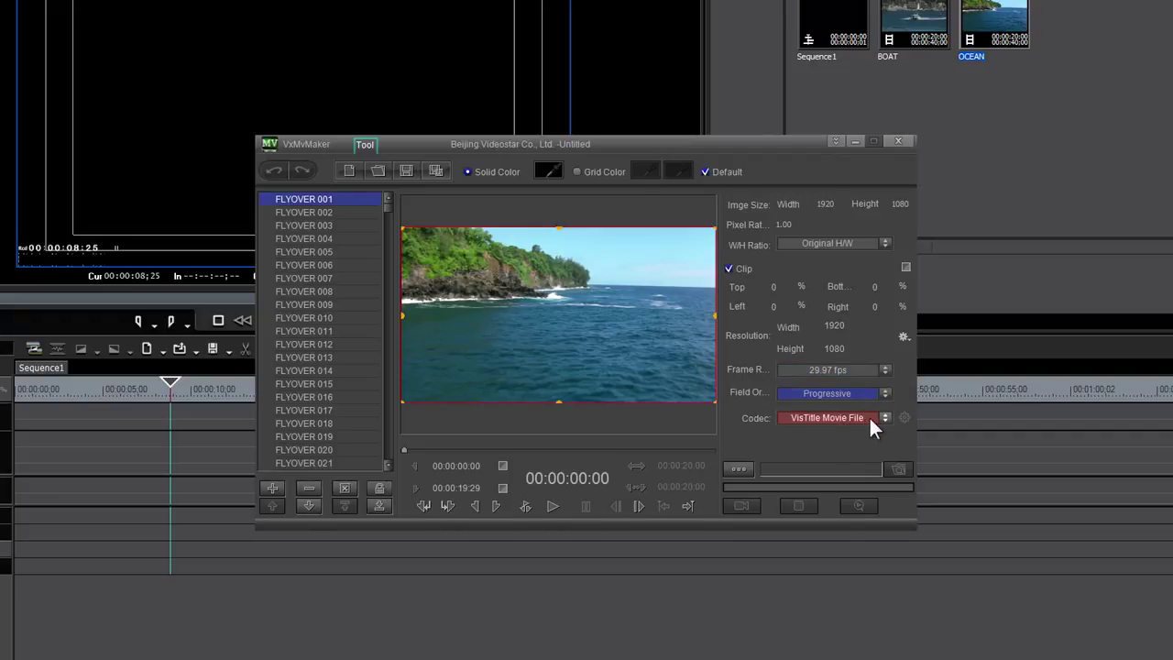
{"action": "left_click", "coordinate": [869, 421]}
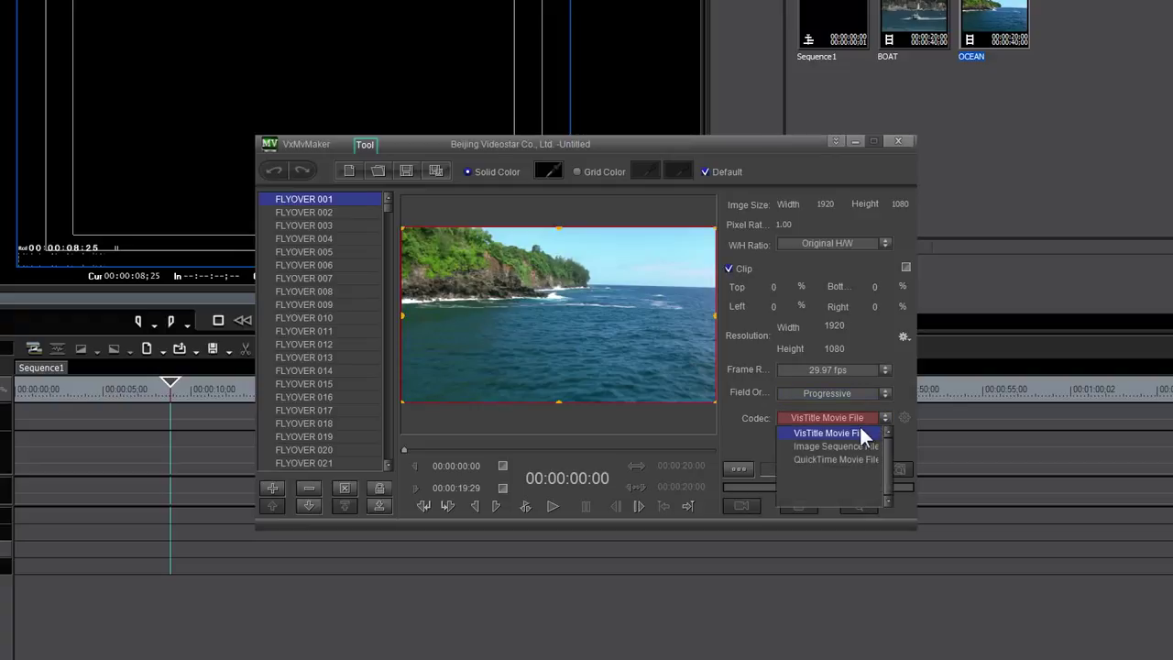
{"action": "left_click", "coordinate": [861, 431]}
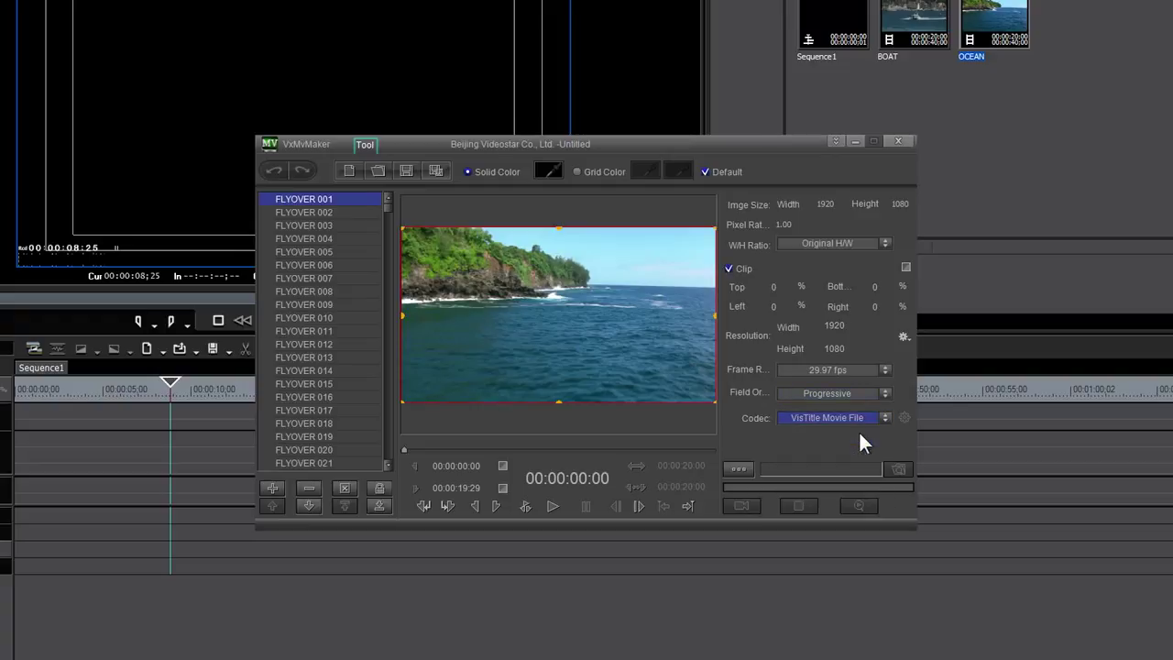
- Name the output file FLYOVER in the vx movie output folder and start rendering the movie
{"action": "left_click", "coordinate": [739, 471]}
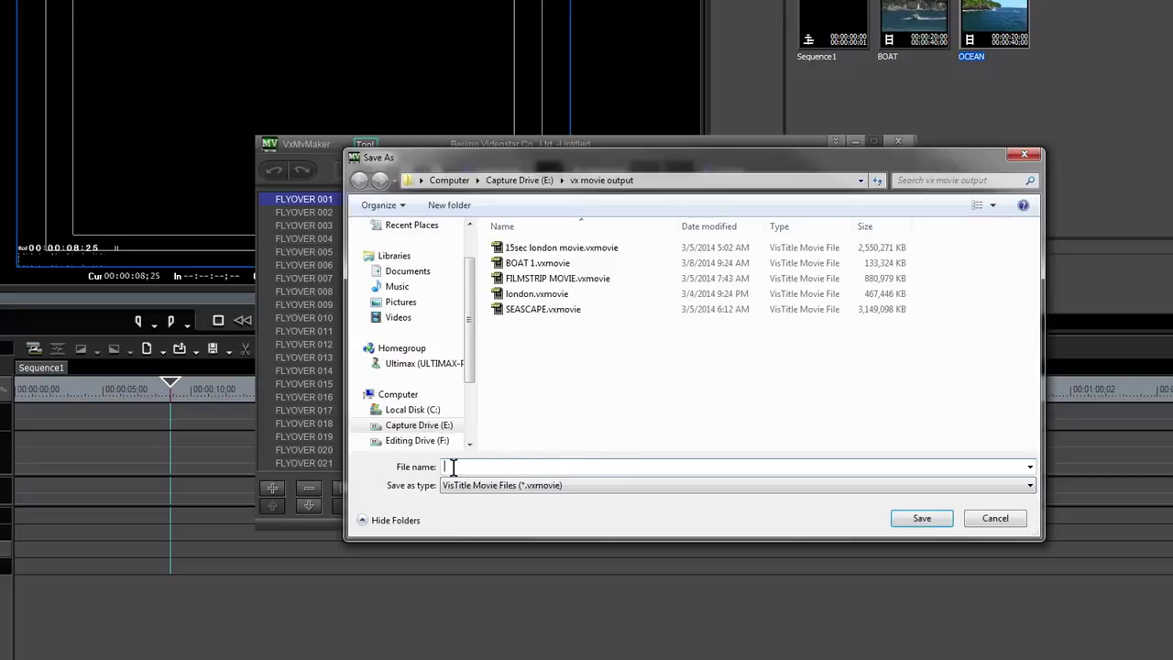
{"action": "type", "text": "FLYOVER"}
{"action": "left_click", "coordinate": [921, 518]}
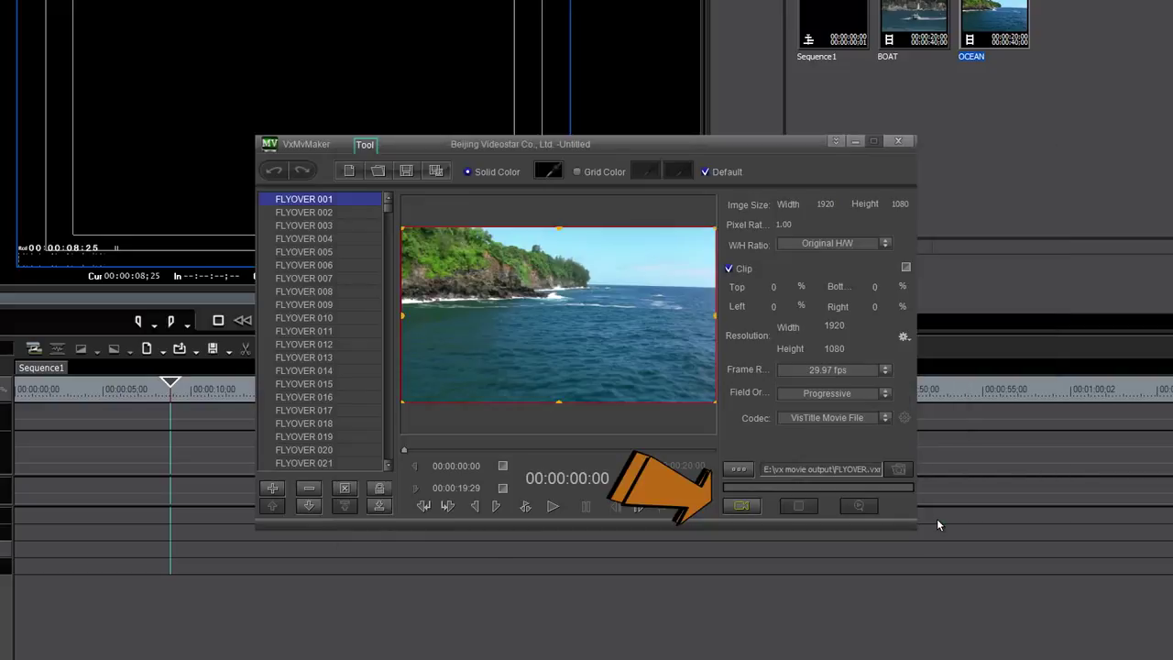
{"action": "left_click", "coordinate": [751, 510]}
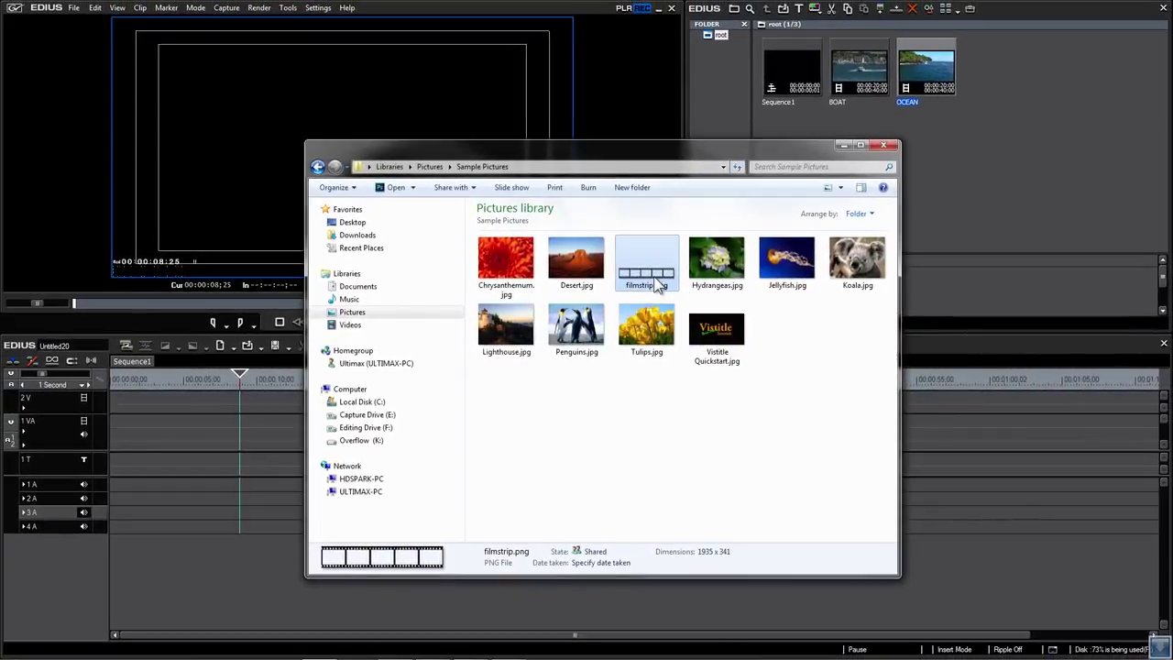
- Open filmstrip.png from Sample Pictures in Photoshop to inspect it, and switch back to EDIUS
{"action": "double_click", "coordinate": [653, 276]}
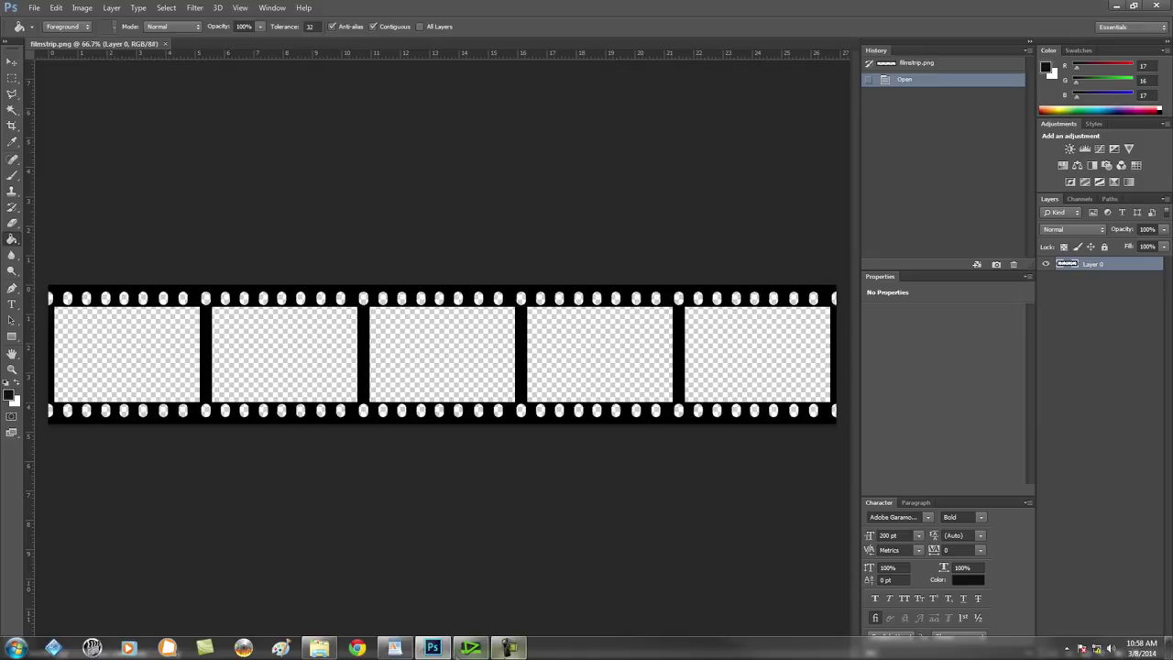
{"action": "left_click", "coordinate": [471, 649]}
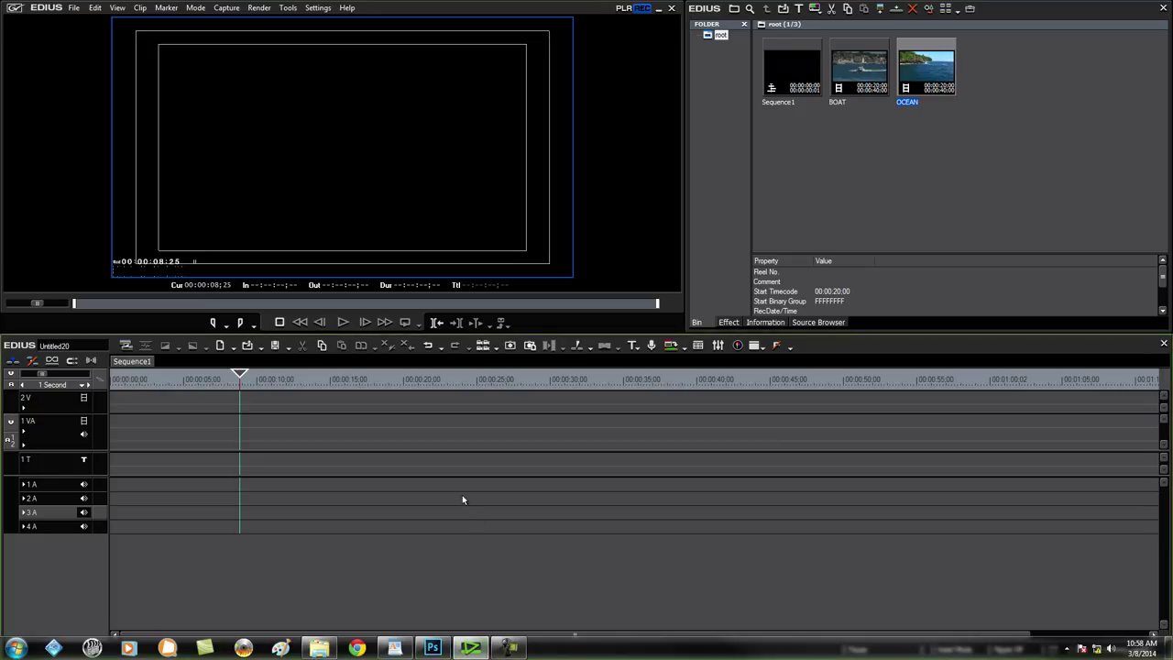
- Create a new sequence and start a new VisTitle clip on its 2 V track
{"action": "left_click", "coordinate": [220, 345]}
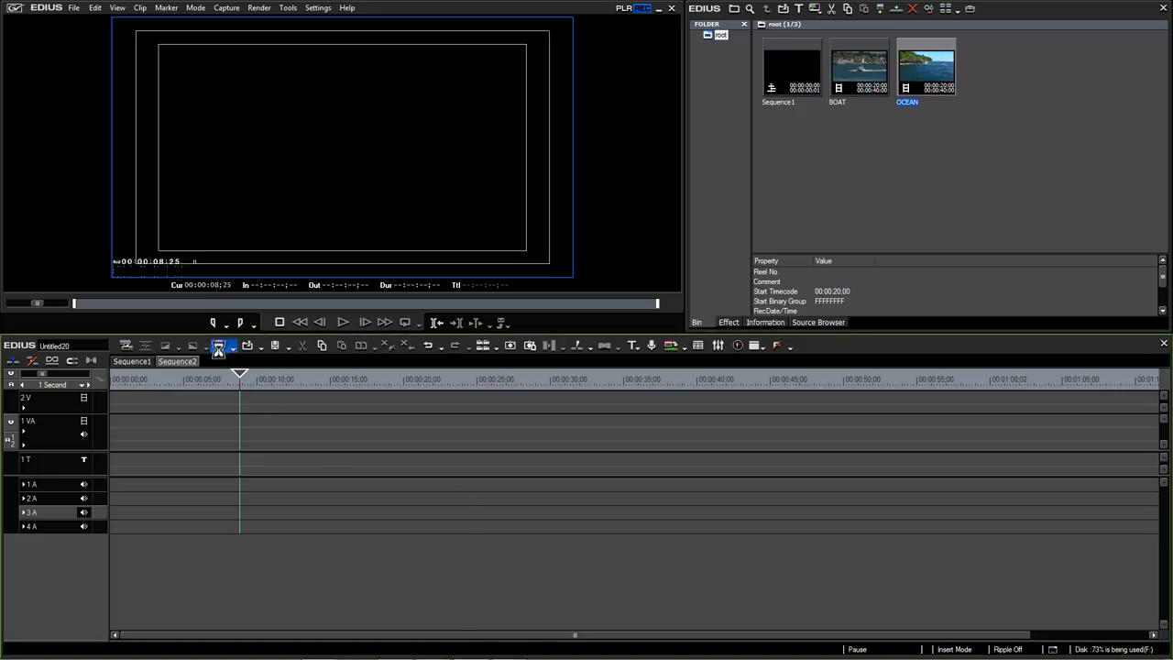
{"action": "right_click", "coordinate": [173, 404]}
{"action": "mouse_move", "coordinate": [341, 413]}
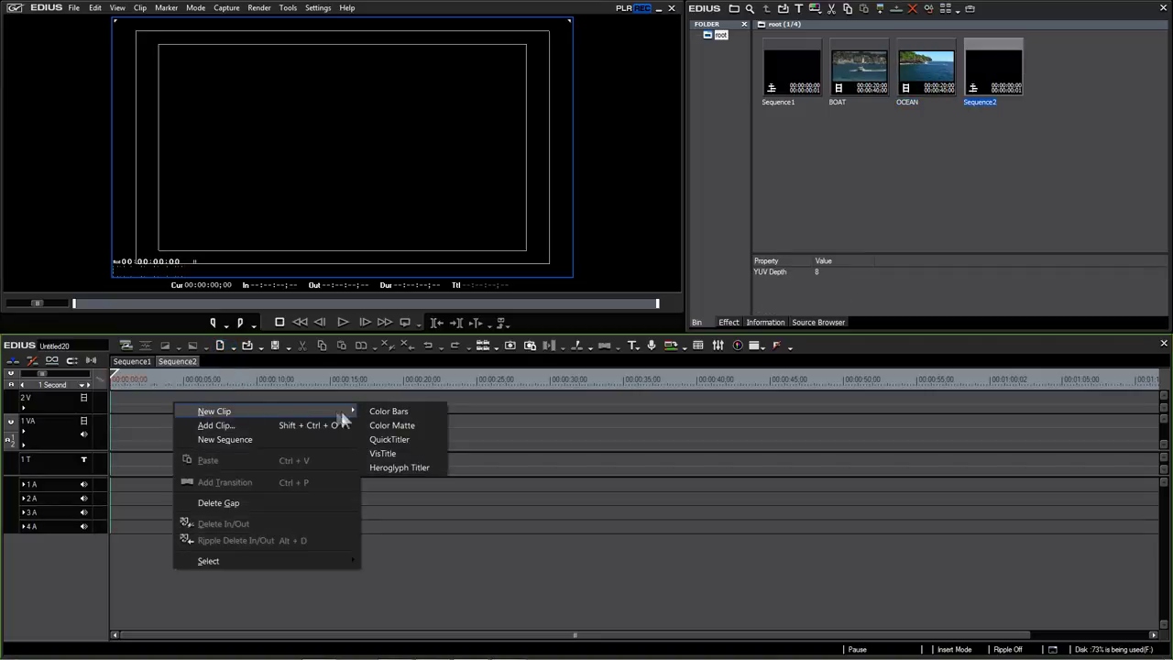
{"action": "left_click", "coordinate": [387, 452]}
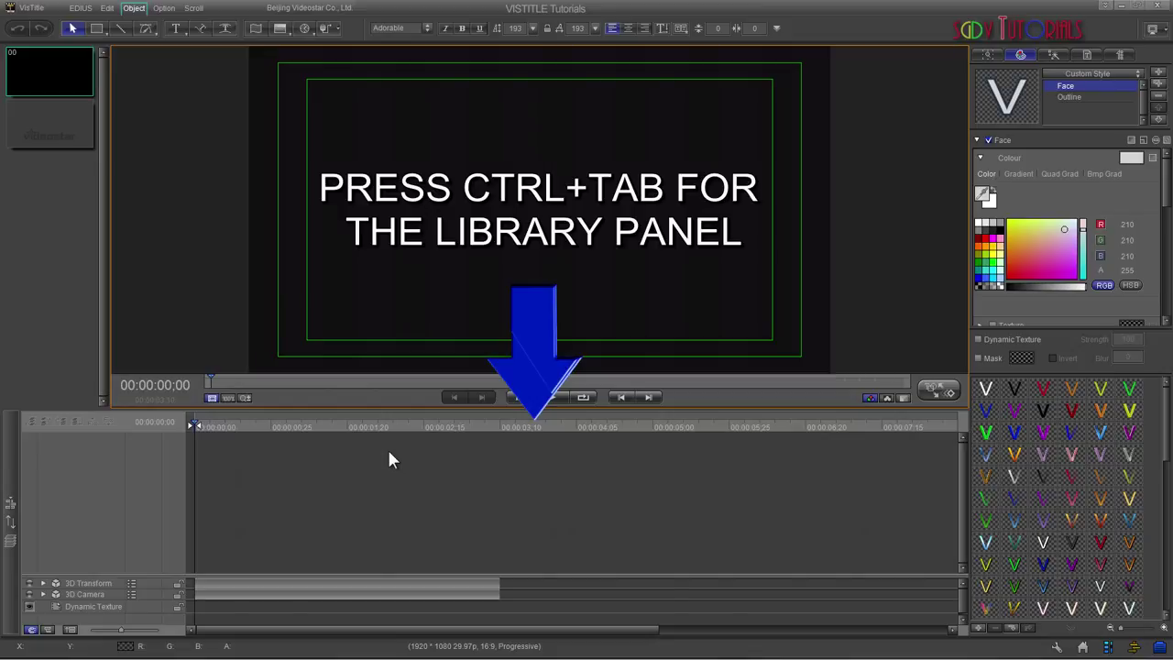
- Import filmstrip.png from Sample Pictures into the Image1 group of the VisTitle image library
{"action": "key", "text": "ctrl+Tab"}
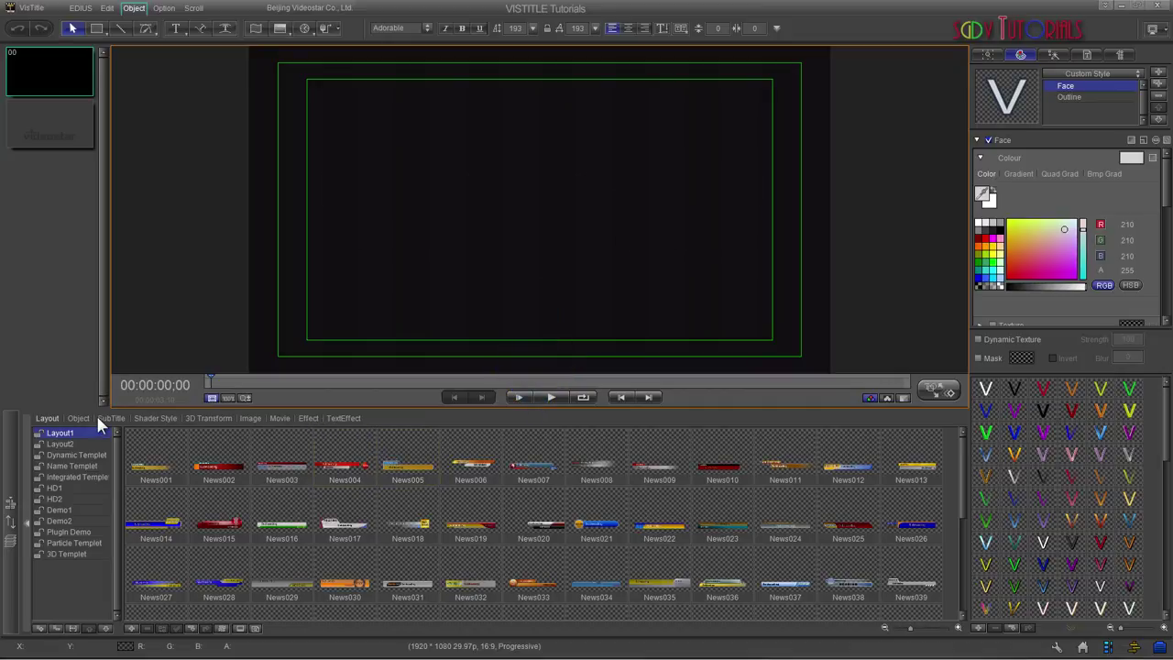
{"action": "left_click", "coordinate": [252, 421]}
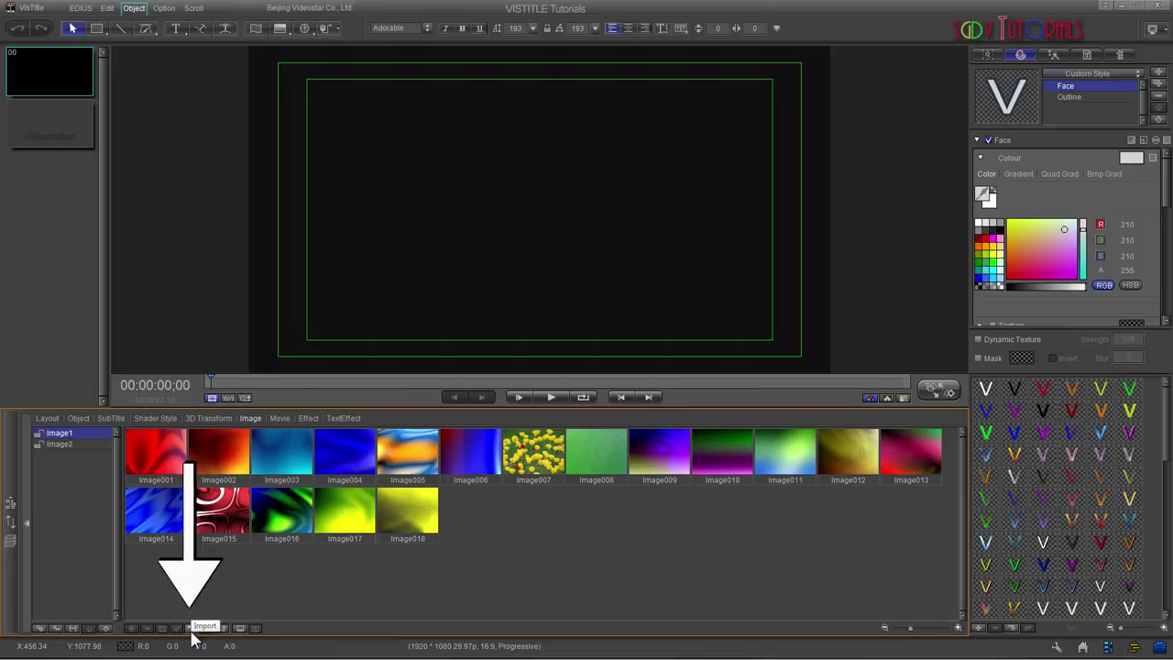
{"action": "right_click", "coordinate": [630, 555]}
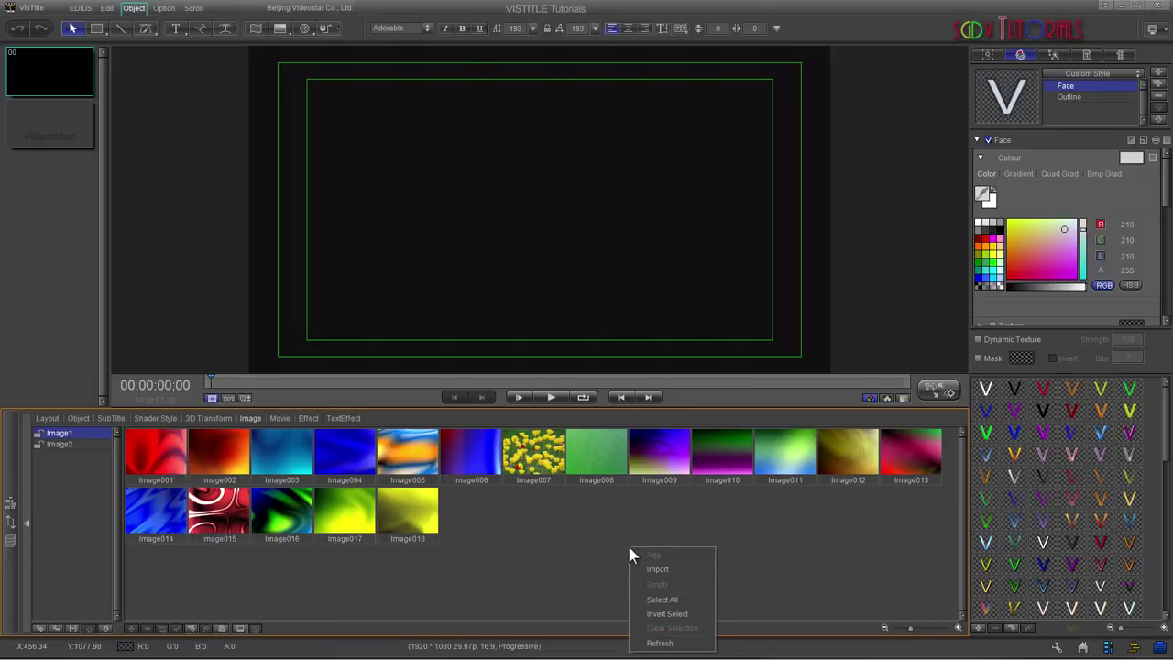
{"action": "left_click", "coordinate": [681, 576]}
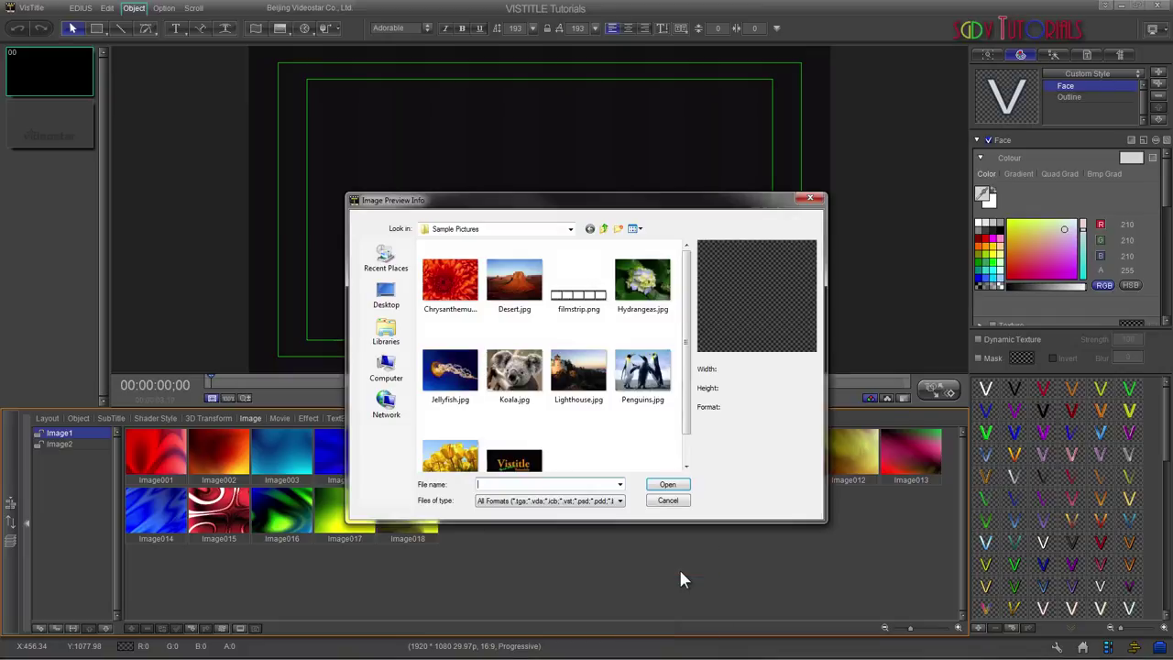
{"action": "double_click", "coordinate": [578, 305]}
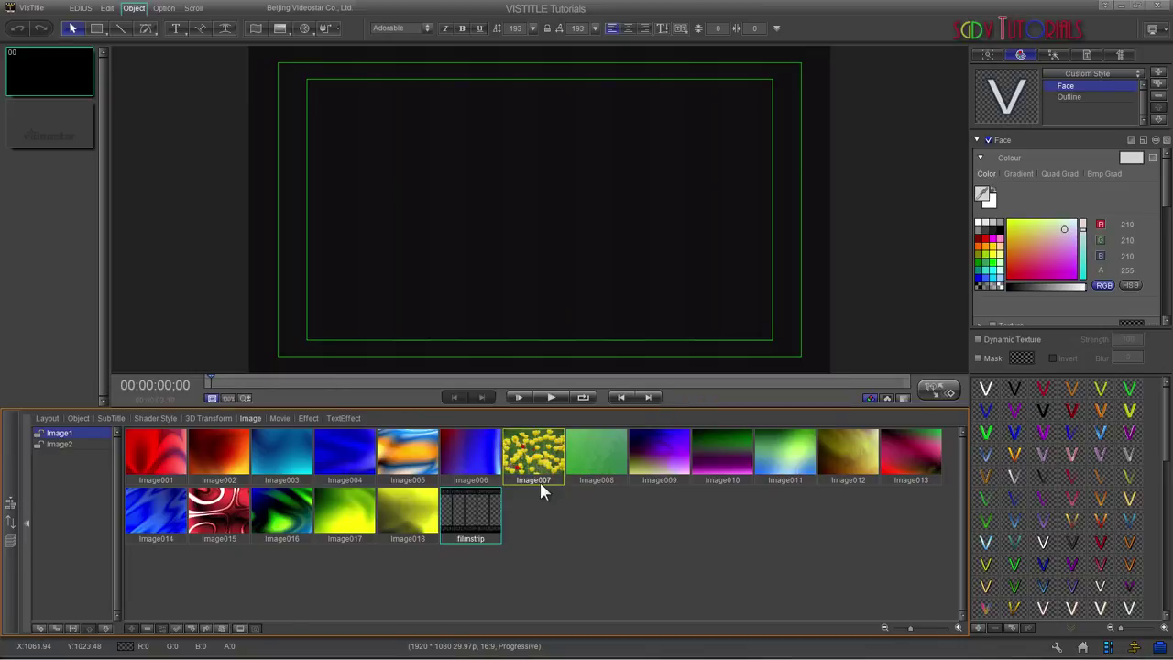
- Add the filmstrip image to the title canvas and move it down to about X 960, Y 801
{"action": "double_click", "coordinate": [465, 519]}
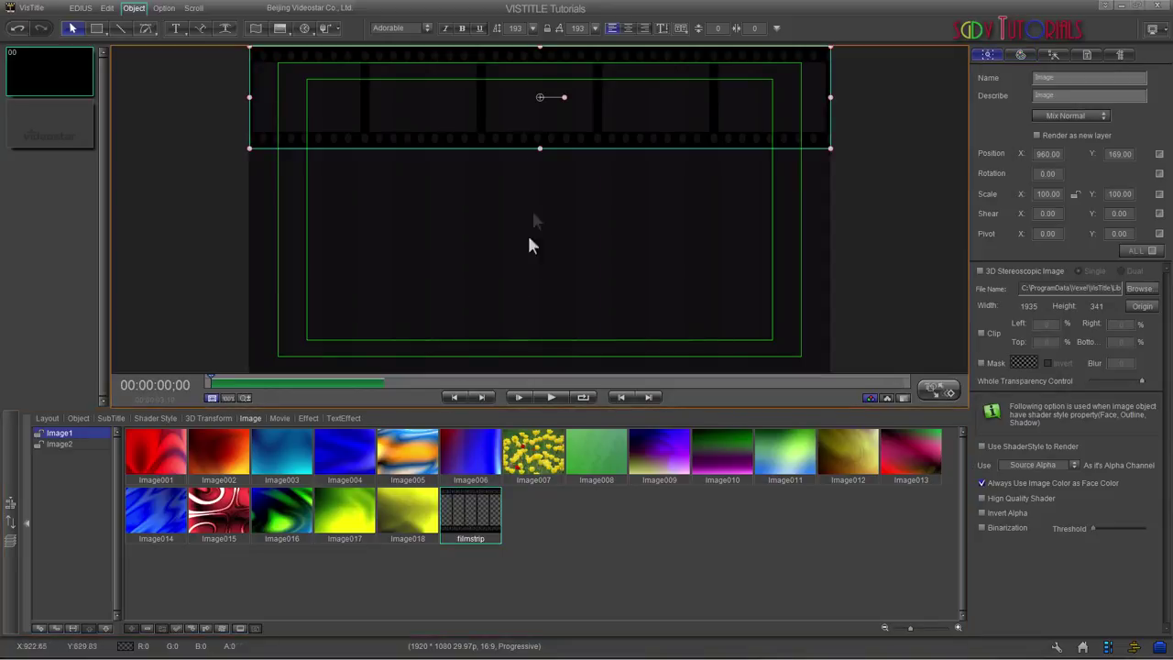
{"action": "left_click_drag", "start_coordinate": [532, 116], "coordinate": [529, 312]}
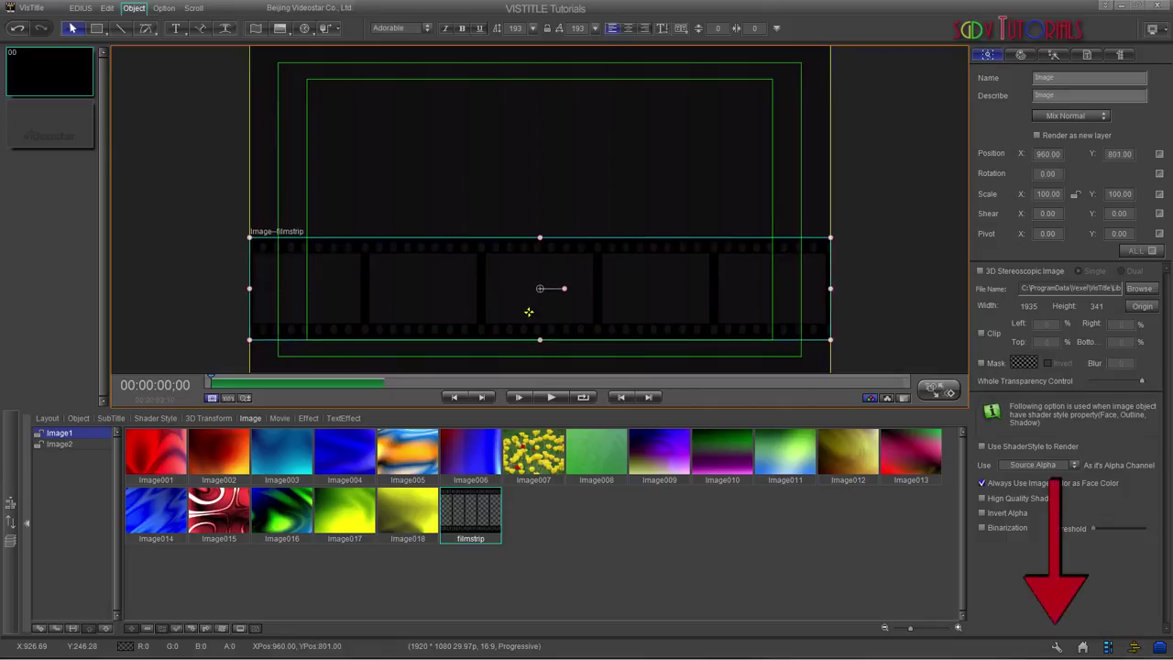
{"action": "left_click_drag", "start_coordinate": [529, 312], "coordinate": [529, 311]}
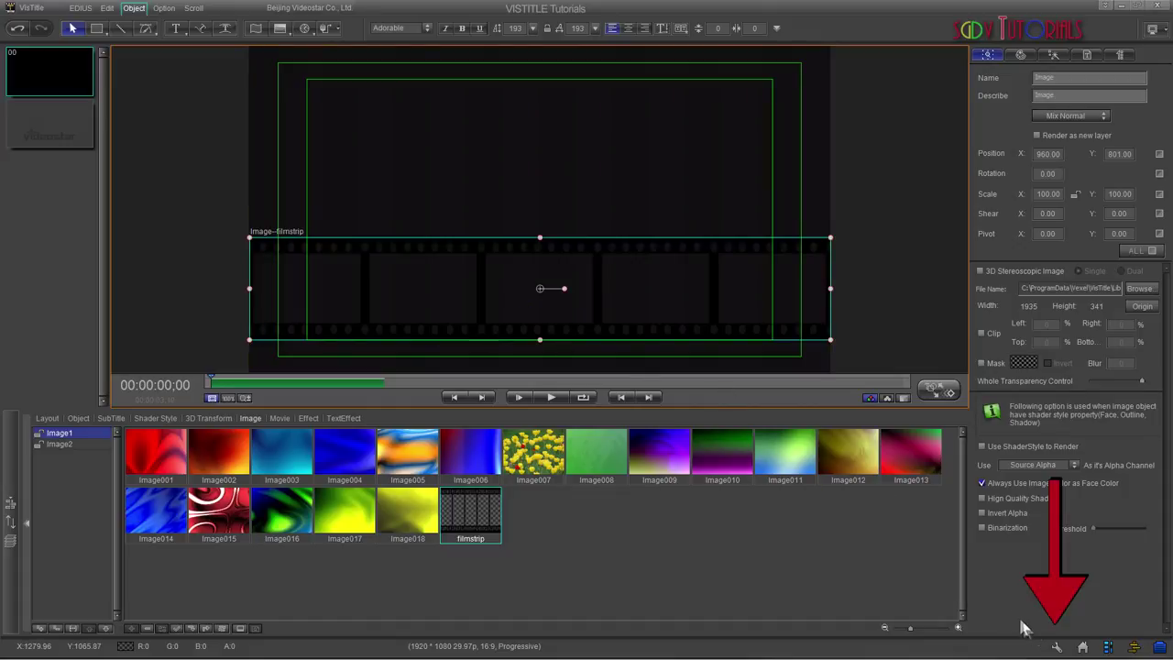
- Change the canvas background from Video Color to the light grey Solid Color in the system options
{"action": "left_click", "coordinate": [1057, 647]}
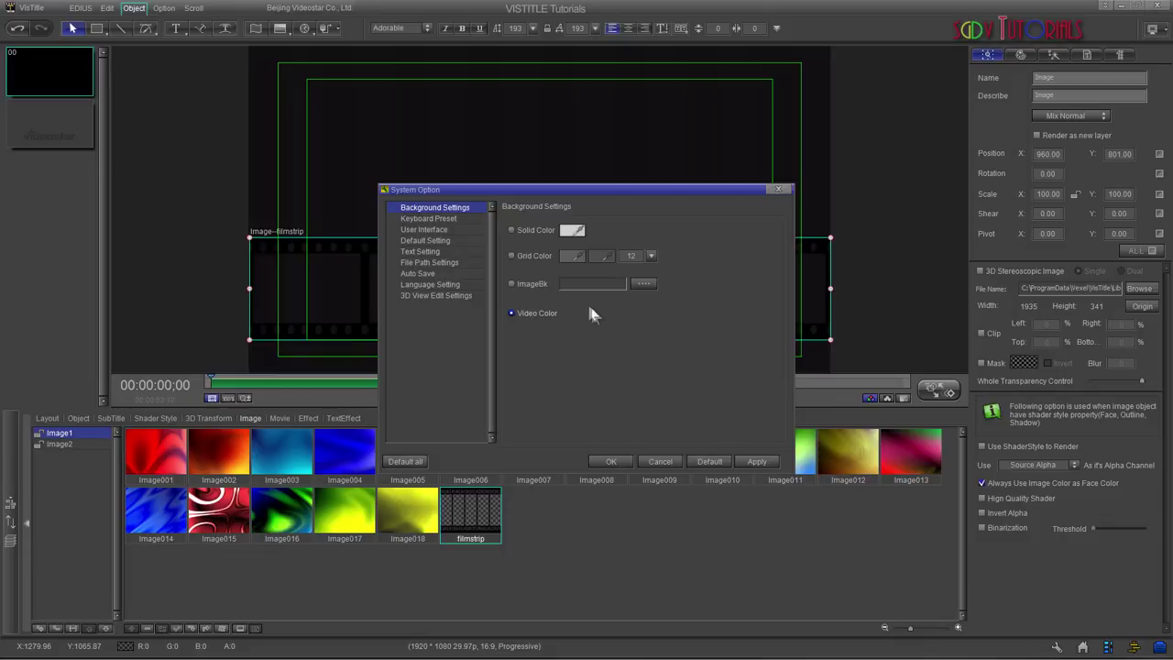
{"action": "left_click", "coordinate": [512, 230]}
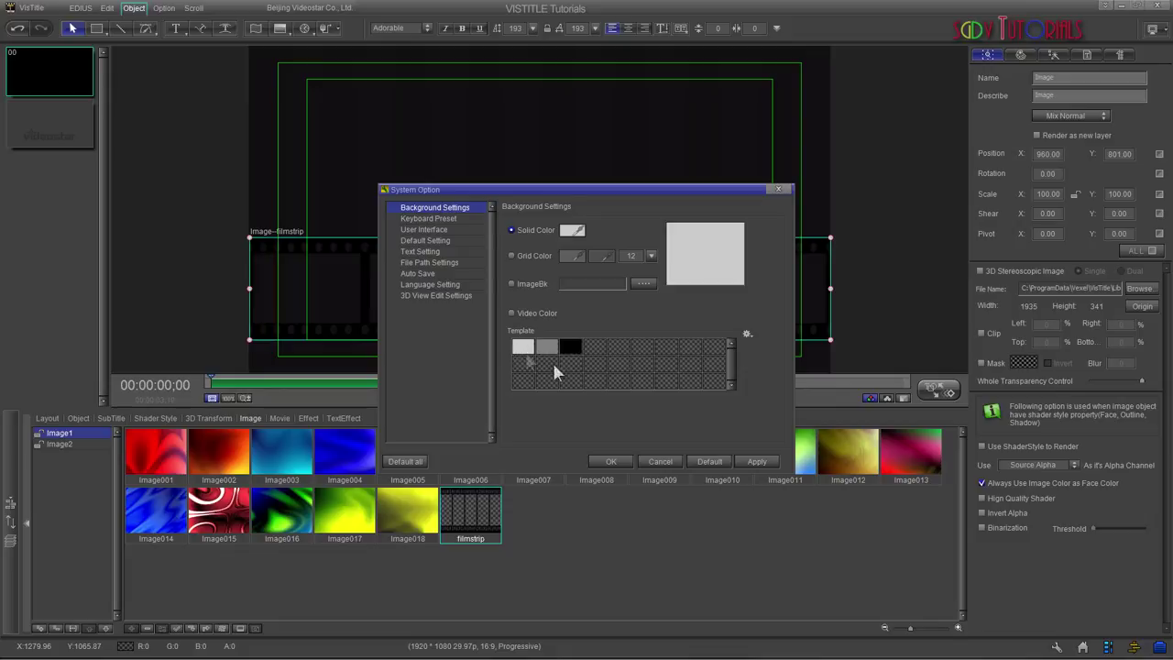
{"action": "left_click", "coordinate": [761, 463]}
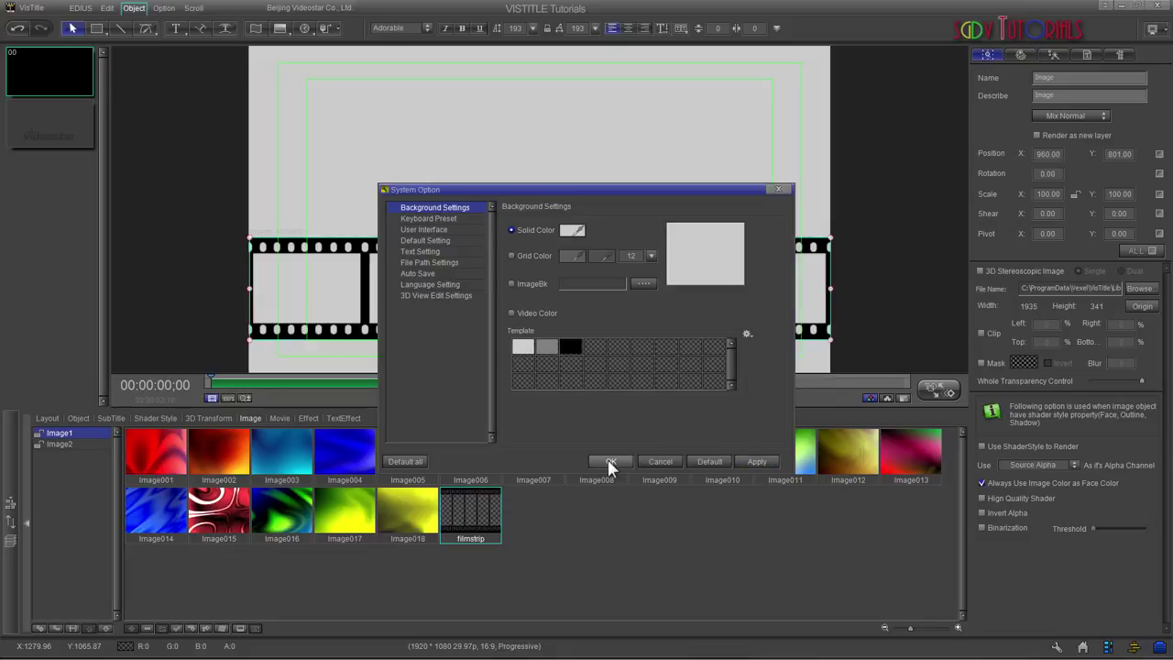
{"action": "left_click", "coordinate": [610, 463]}
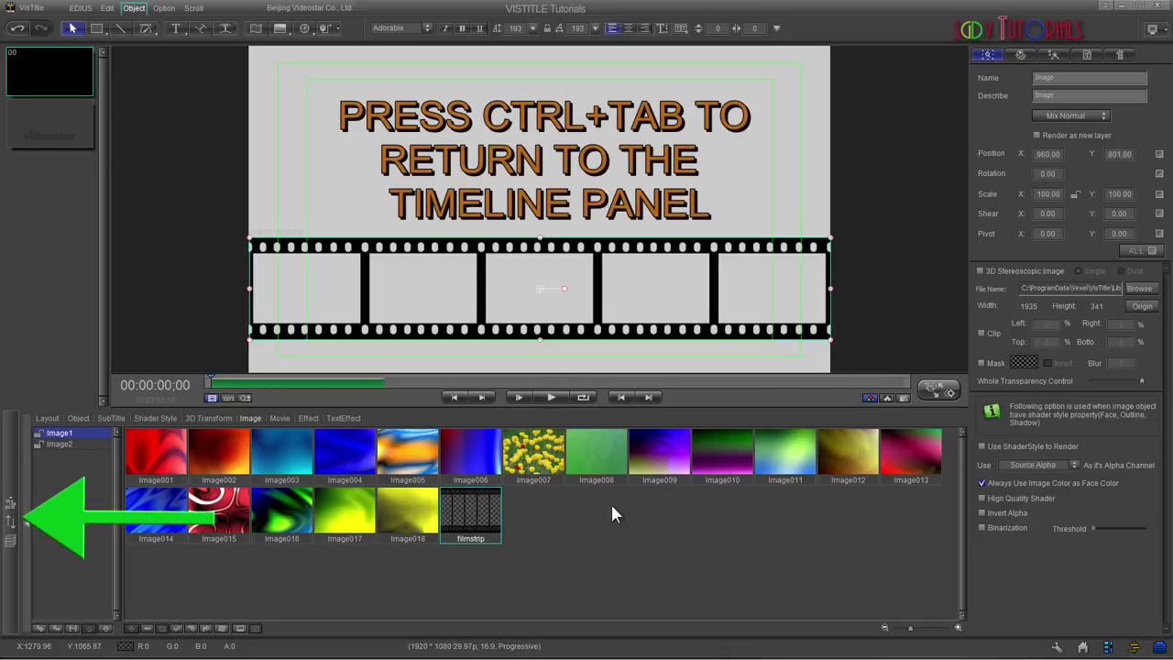
- Return to the timeline, expand the image track and its 3D Transform properties, and rename the track FILMSTRIP
{"action": "key", "text": "ctrl+Tab"}
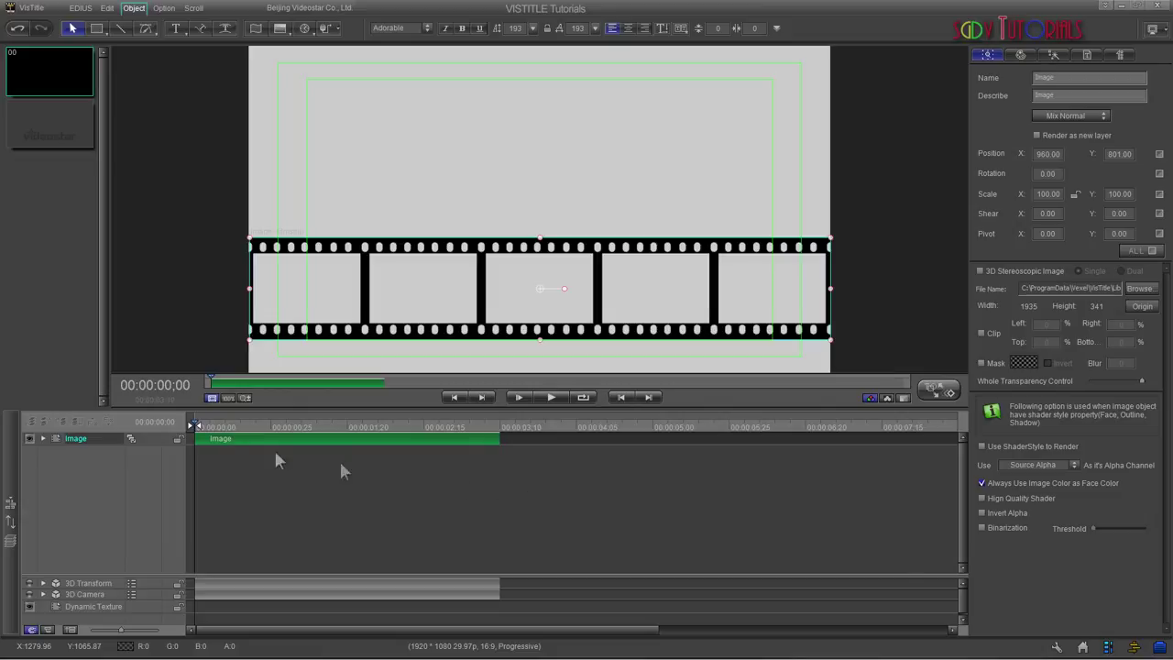
{"action": "left_click", "coordinate": [42, 439]}
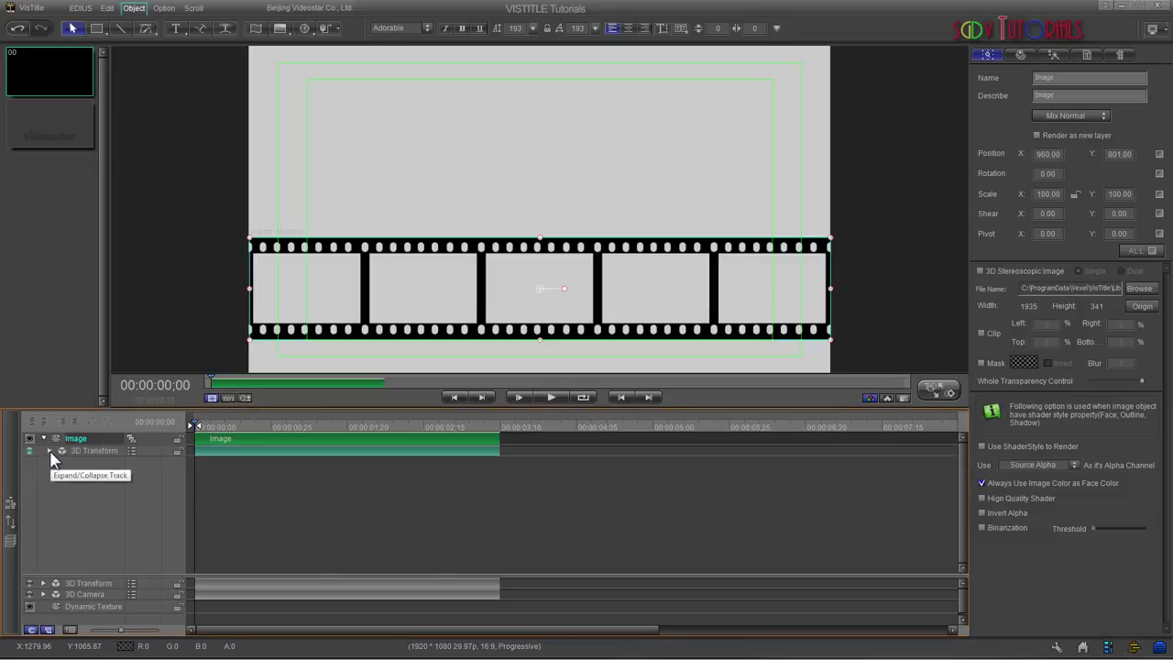
{"action": "left_click", "coordinate": [50, 451]}
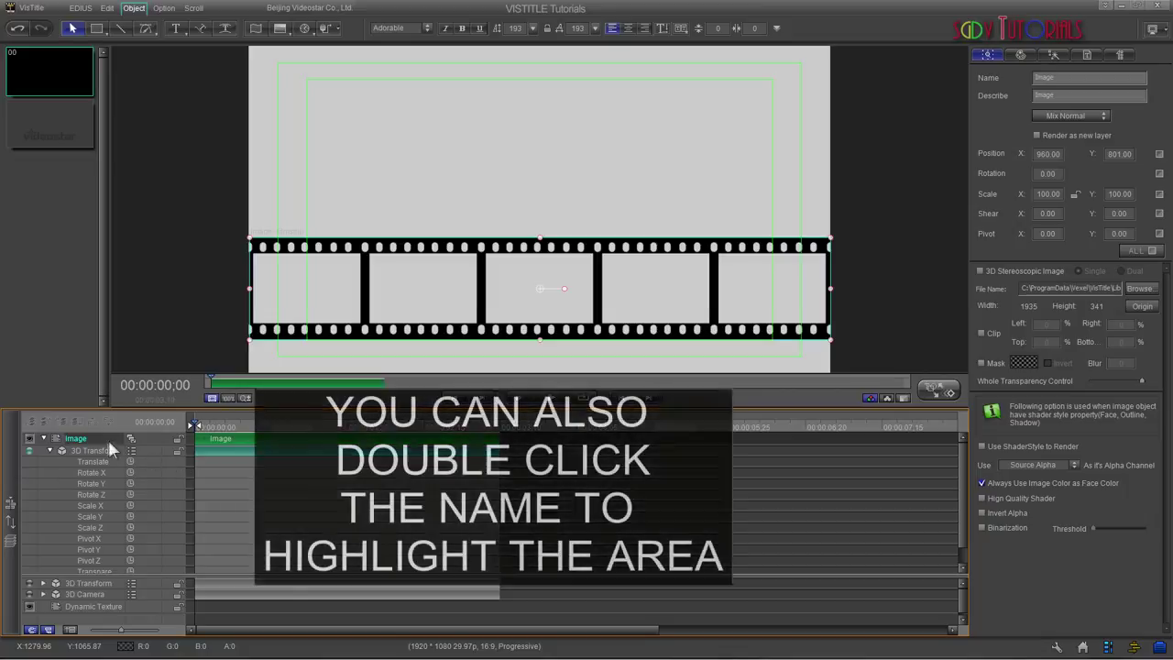
{"action": "right_click", "coordinate": [97, 437]}
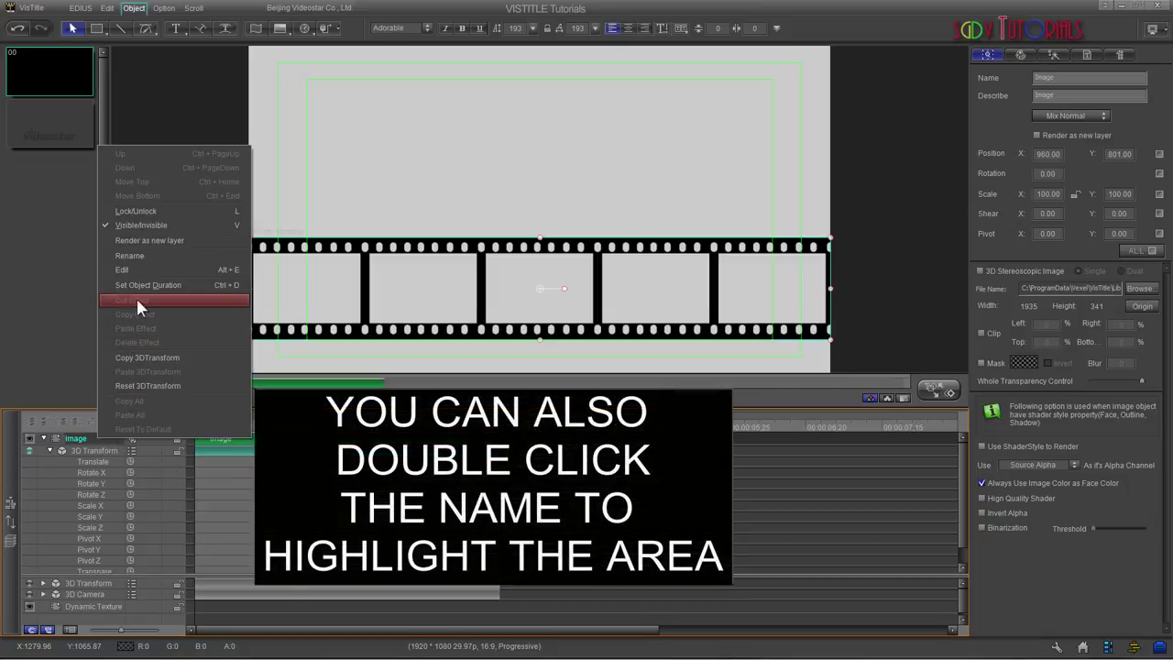
{"action": "left_click", "coordinate": [140, 256]}
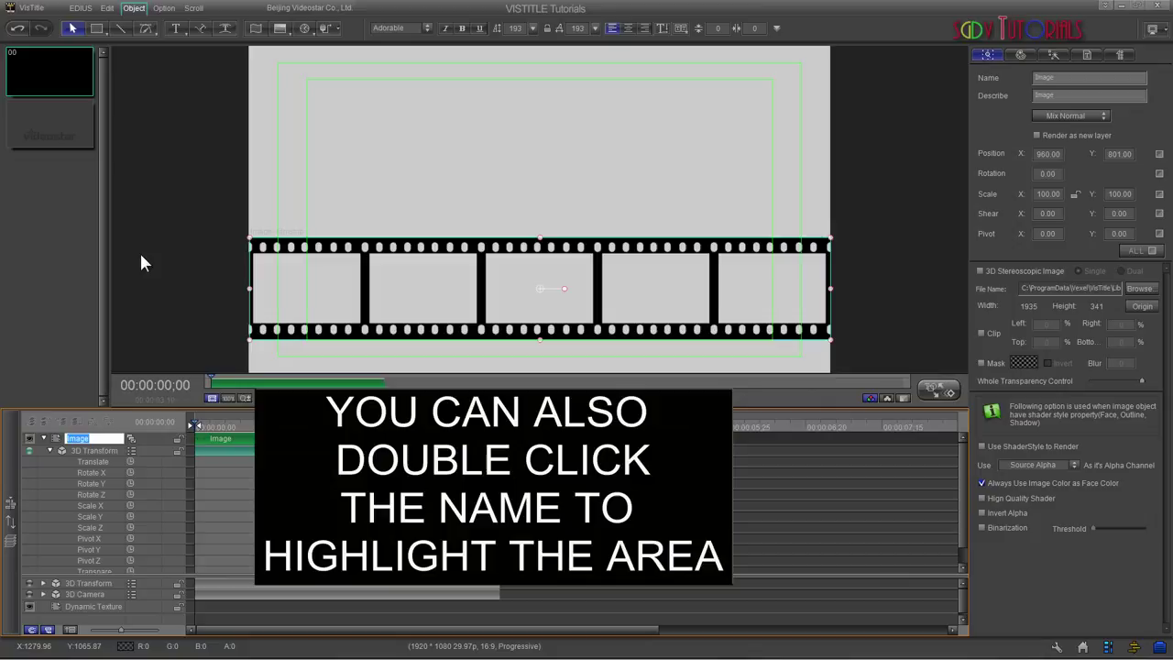
{"action": "type", "text": "FILMSTRIP"}
{"action": "key", "text": "Return"}
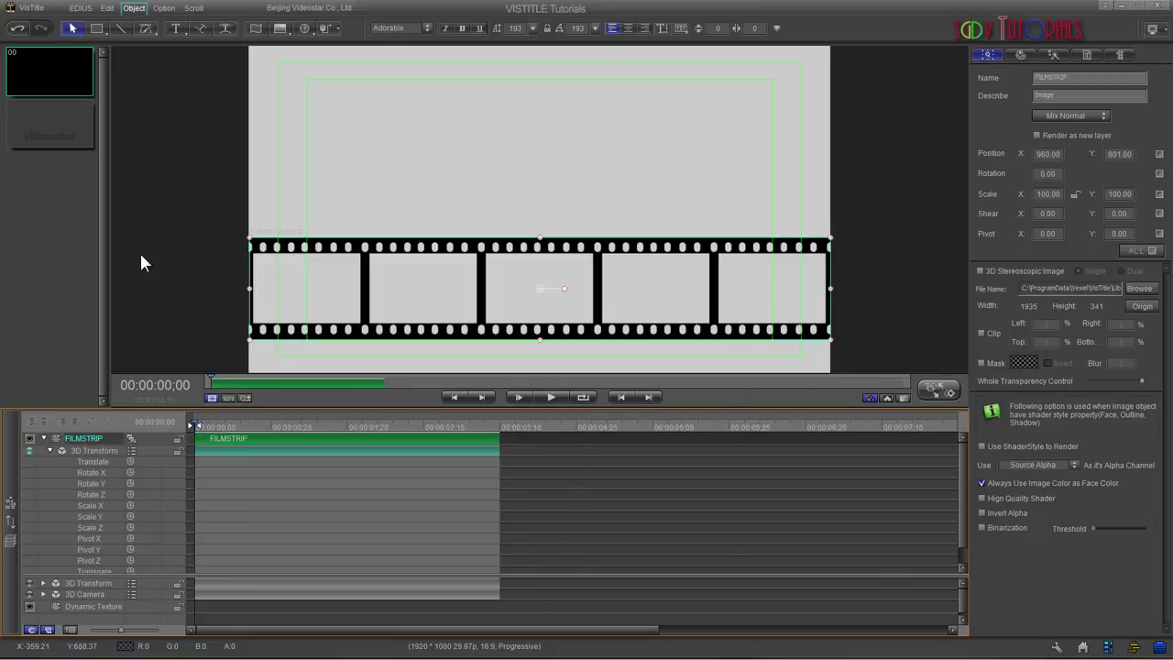
- Extend the FILMSTRIP track's duration on the timeline to about 20 seconds
{"action": "left_click_drag", "start_coordinate": [495, 437], "coordinate": [959, 438]}
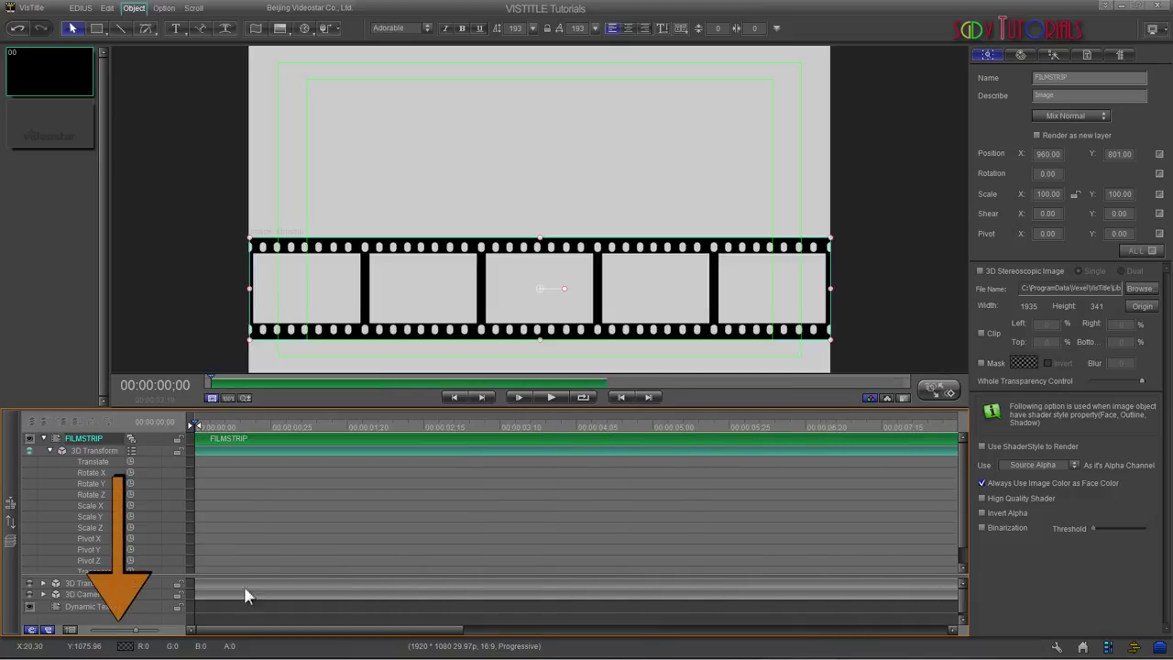
{"action": "left_click_drag", "start_coordinate": [137, 633], "coordinate": [95, 639]}
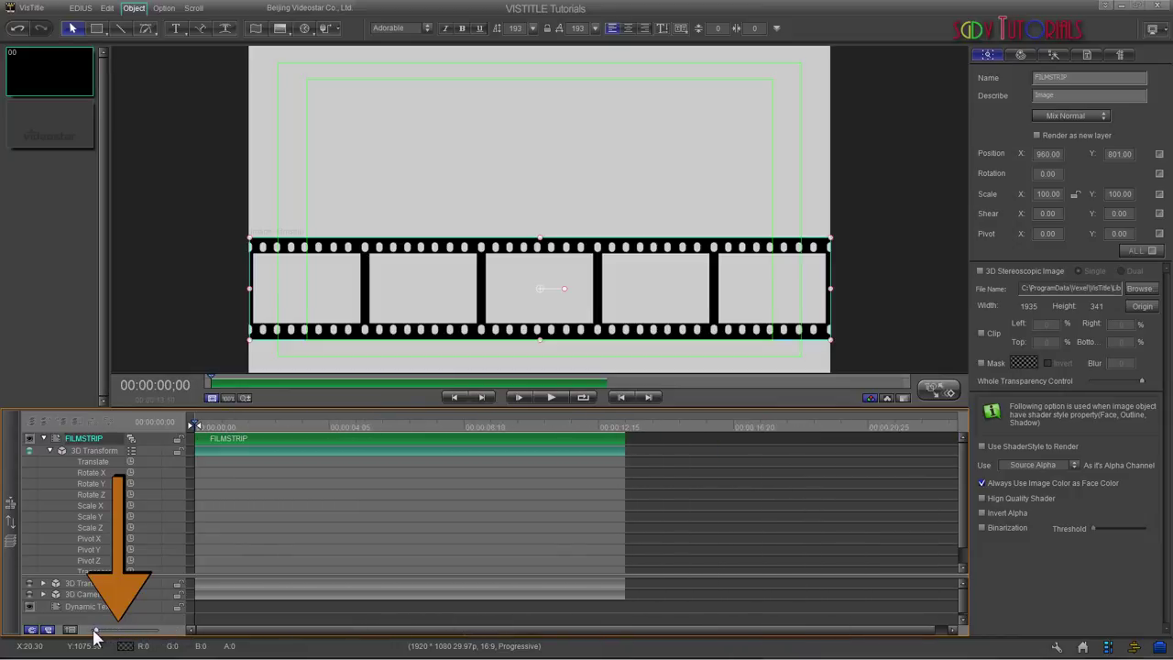
{"action": "left_click_drag", "start_coordinate": [628, 438], "coordinate": [840, 441]}
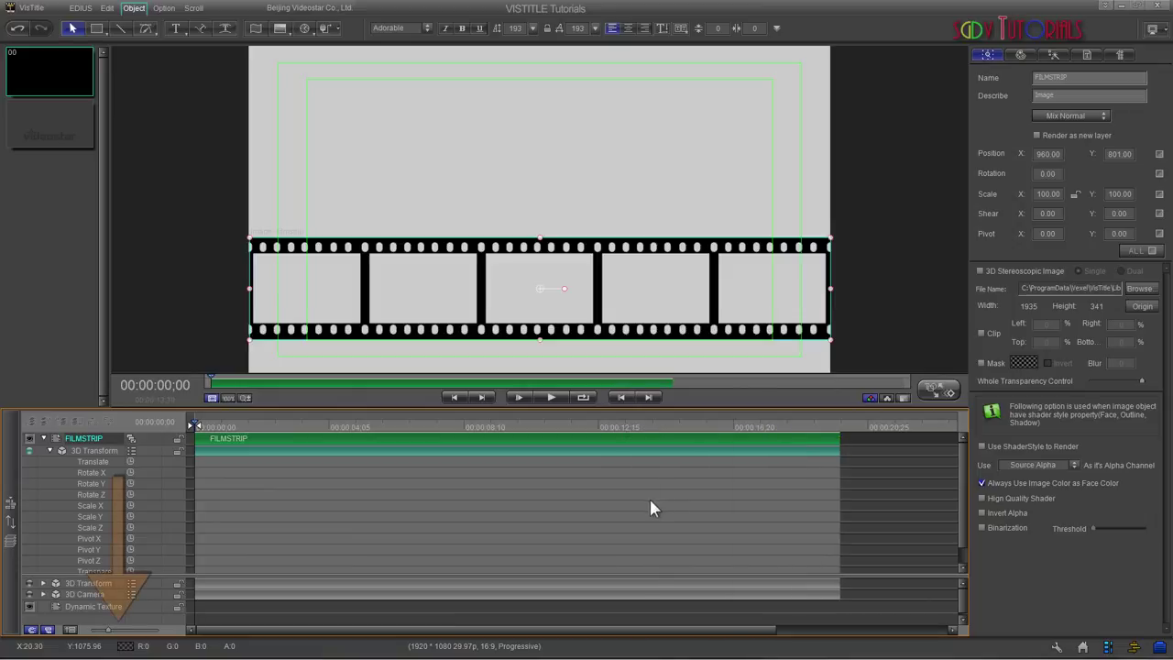
- Enable Translate keyframing for the FILMSTRIP track, with a keyframe at 00:00:00;00
{"action": "left_click_drag", "start_coordinate": [111, 633], "coordinate": [95, 637]}
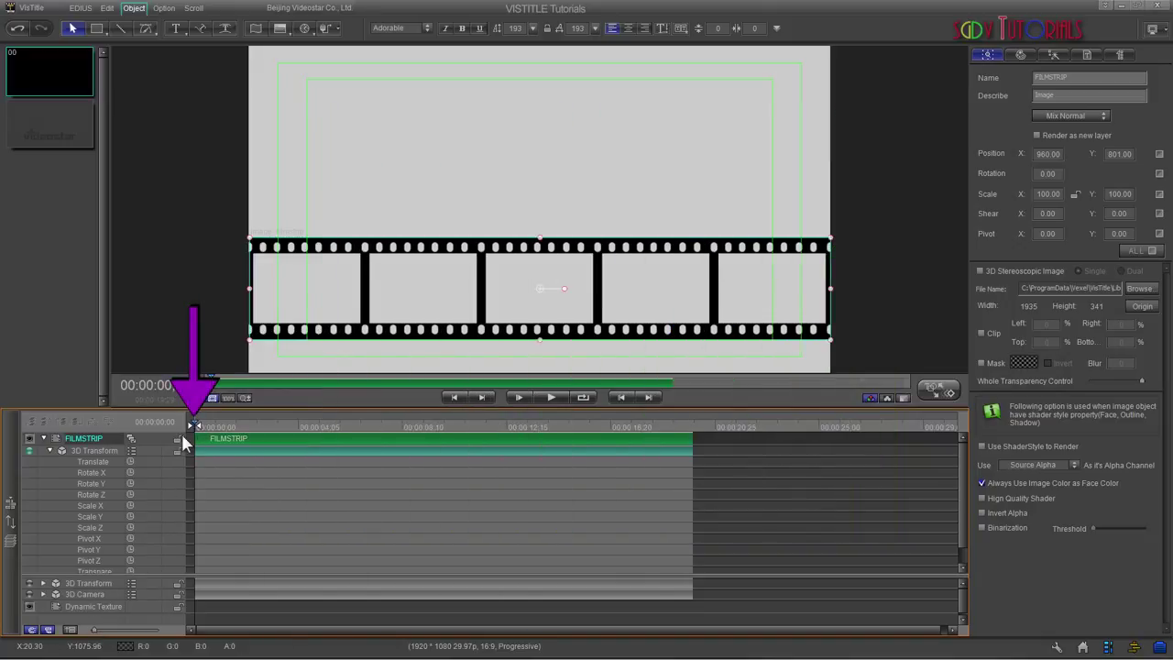
{"action": "left_click", "coordinate": [129, 462]}
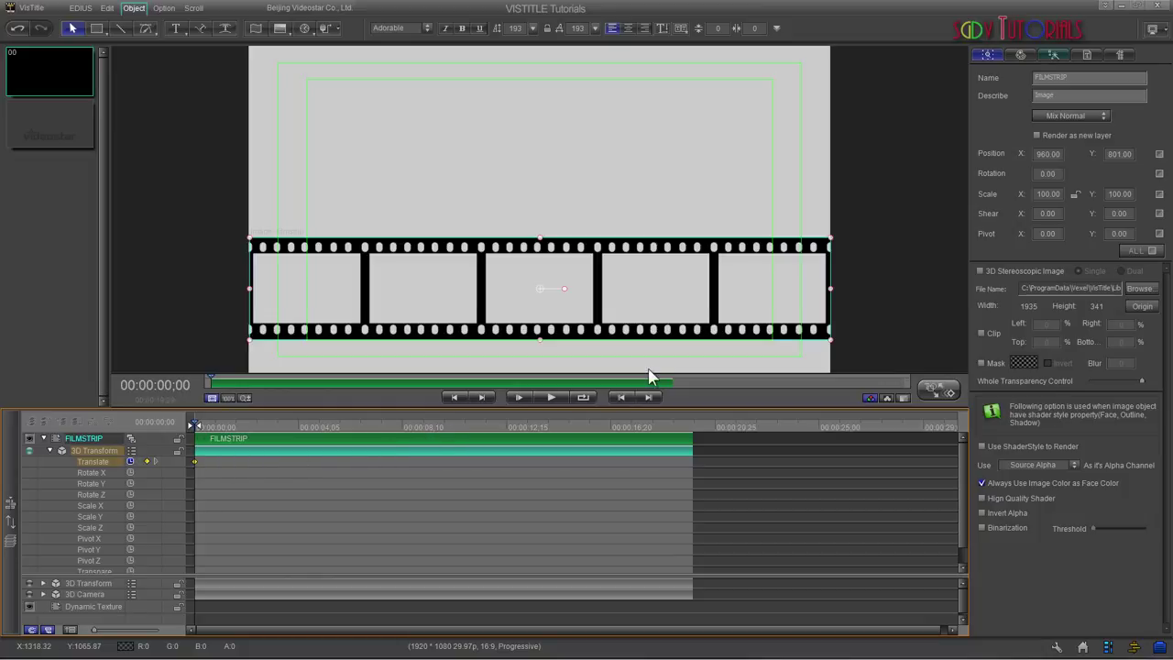
- Keyframe FILMSTRIP's horizontal Translate value at 100 at the clip's start and -100 at its end, 00:00:19;28
{"action": "left_click", "coordinate": [1054, 55]}
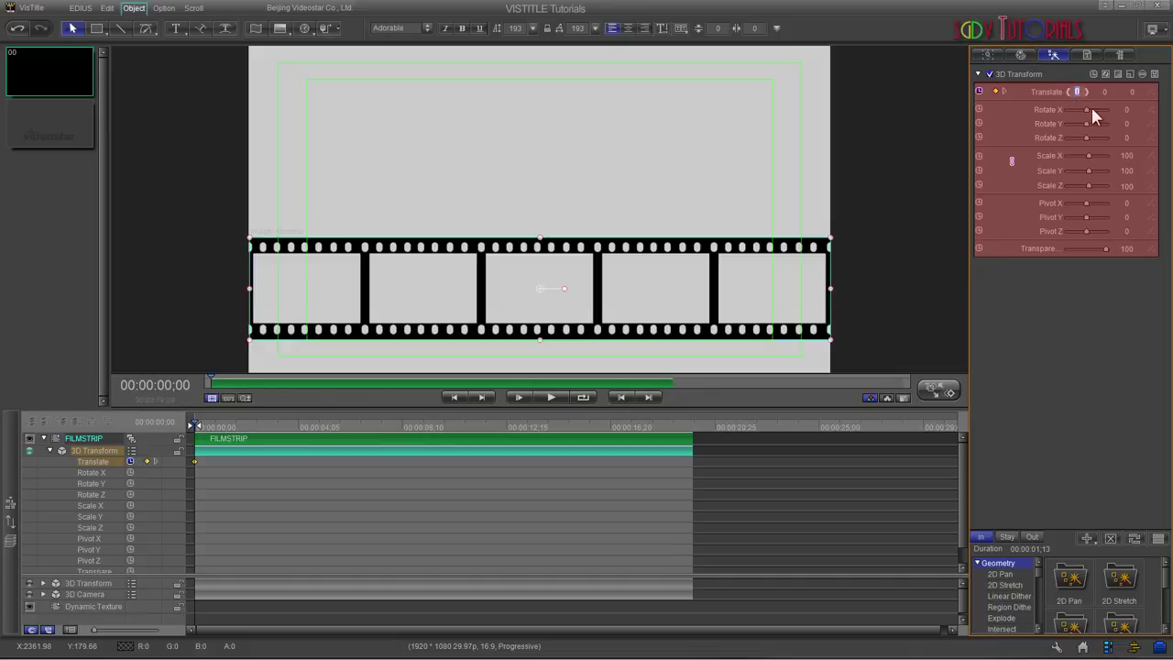
{"action": "key", "text": "Tab"}
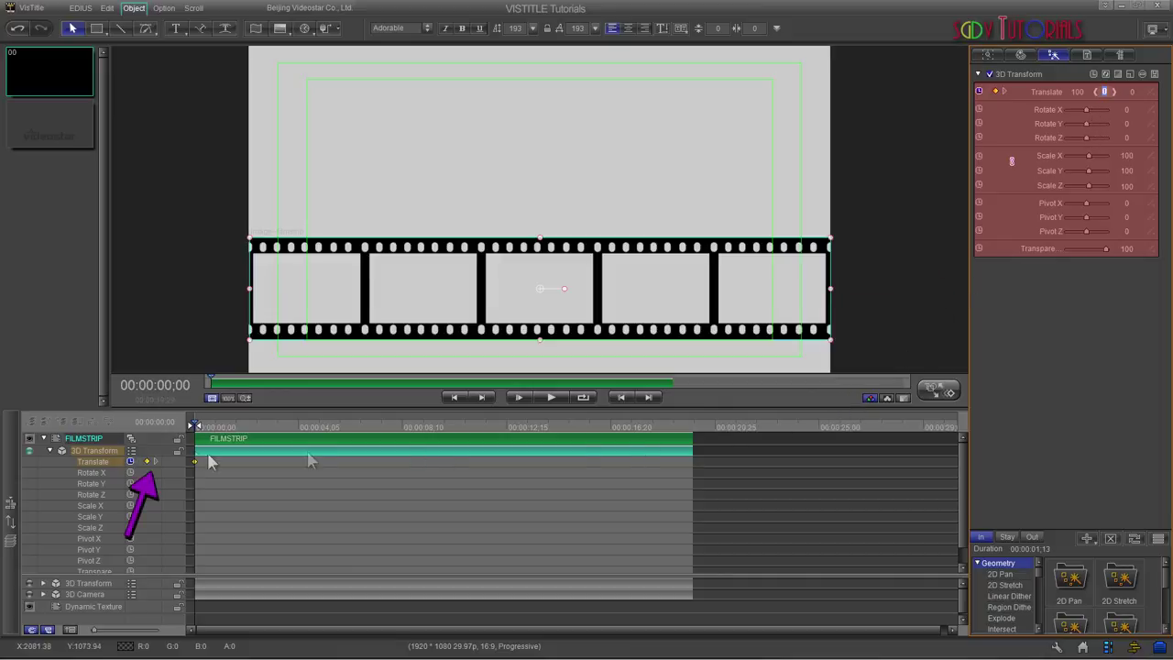
{"action": "left_click", "coordinate": [155, 462]}
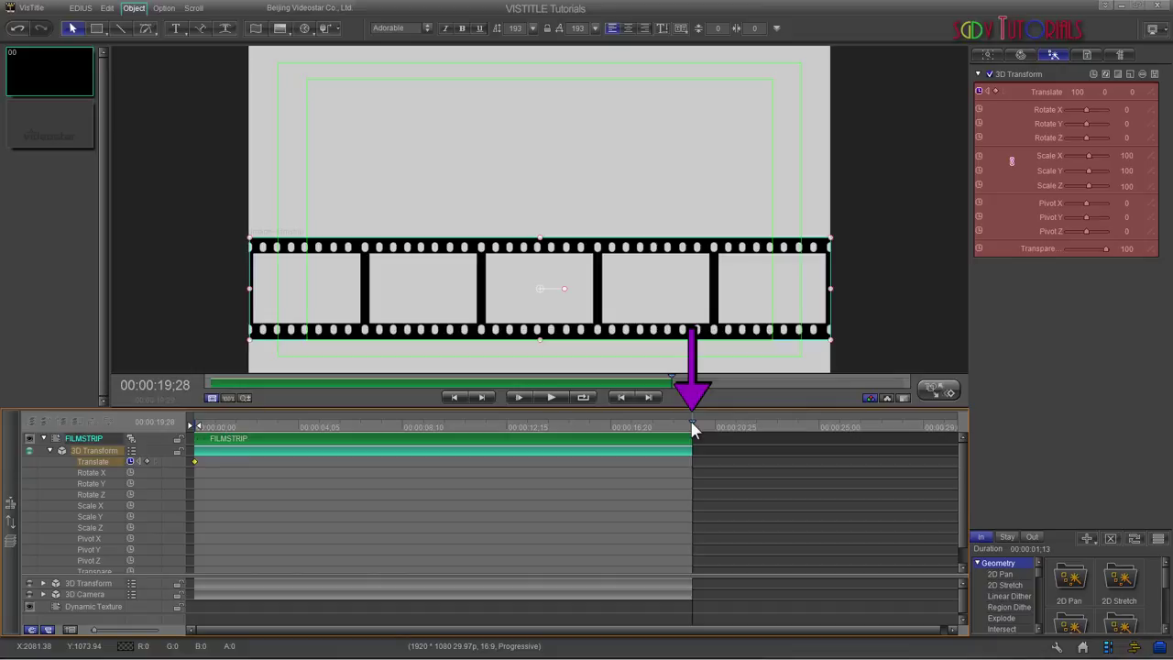
{"action": "left_click", "coordinate": [1078, 92]}
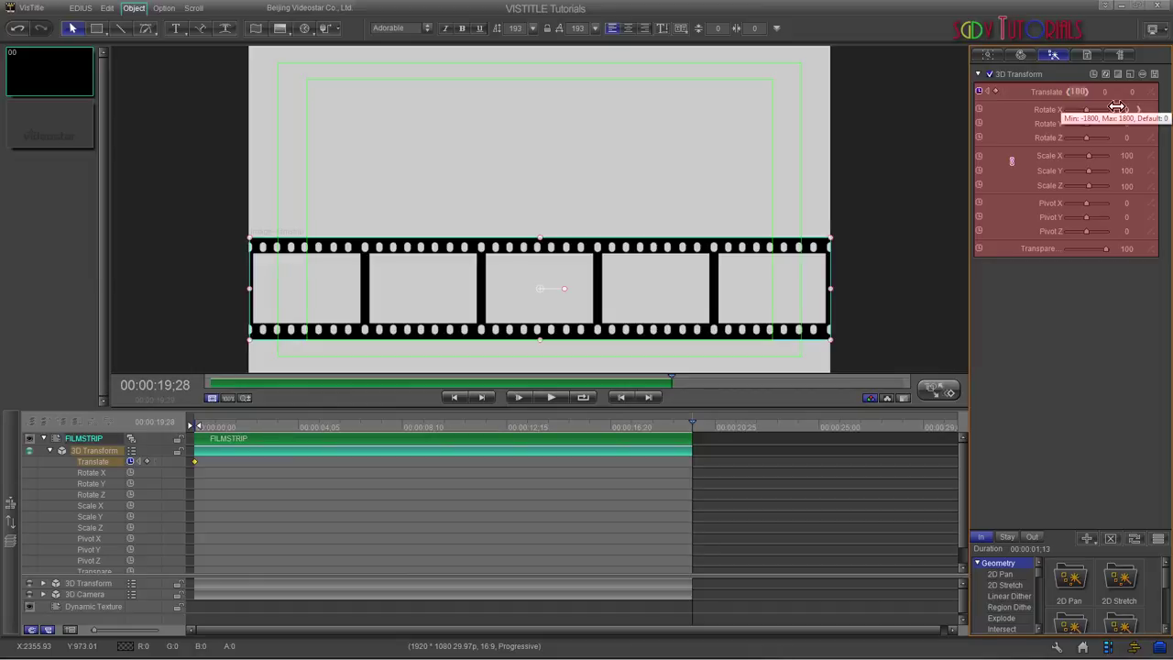
{"action": "type", "text": "-"}
{"action": "key", "text": "Tab"}
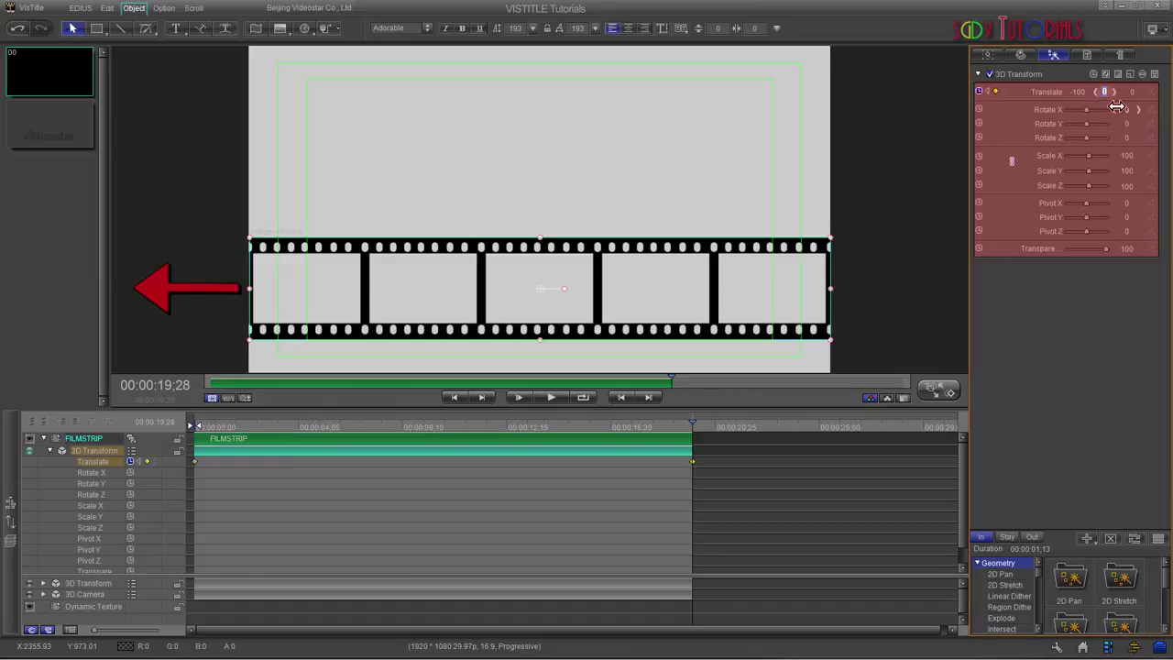
- Review the filmstrip's animation in effect editing mode back to 00:00:00;00, and return to graphics editing mode
{"action": "left_click", "coordinate": [944, 393]}
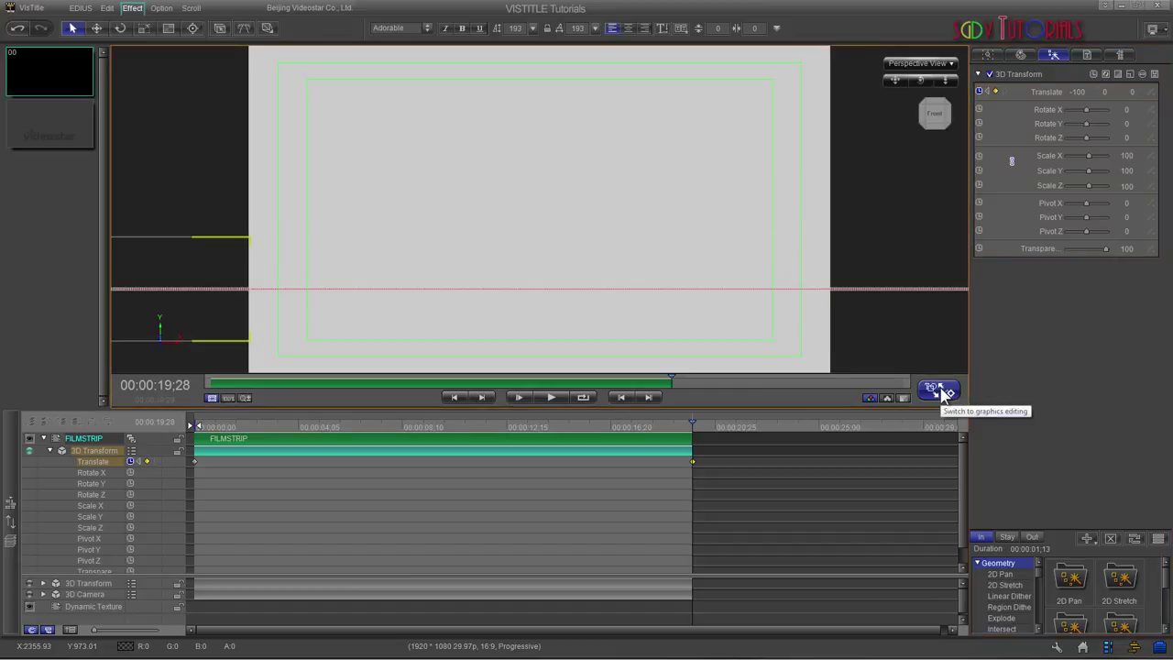
{"action": "left_click_drag", "start_coordinate": [693, 427], "coordinate": [193, 442]}
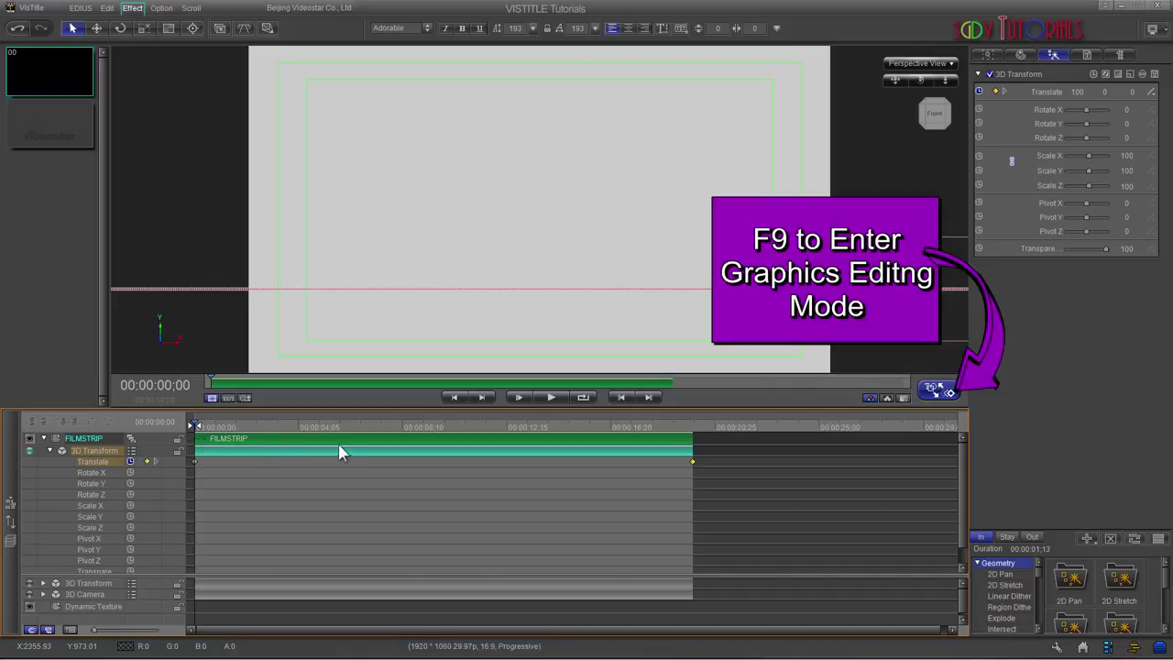
{"action": "left_click", "coordinate": [945, 391]}
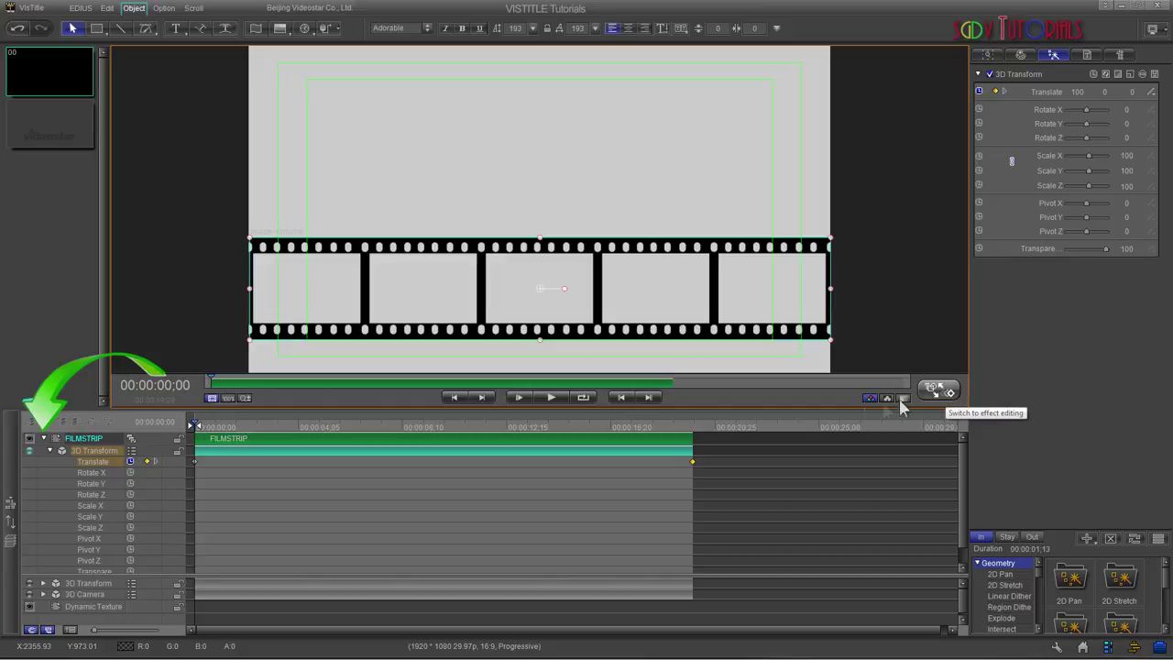
- Collapse the FILMSTRIP track and duplicate the filmstrip image by copying and pasting it
{"action": "left_click", "coordinate": [43, 439]}
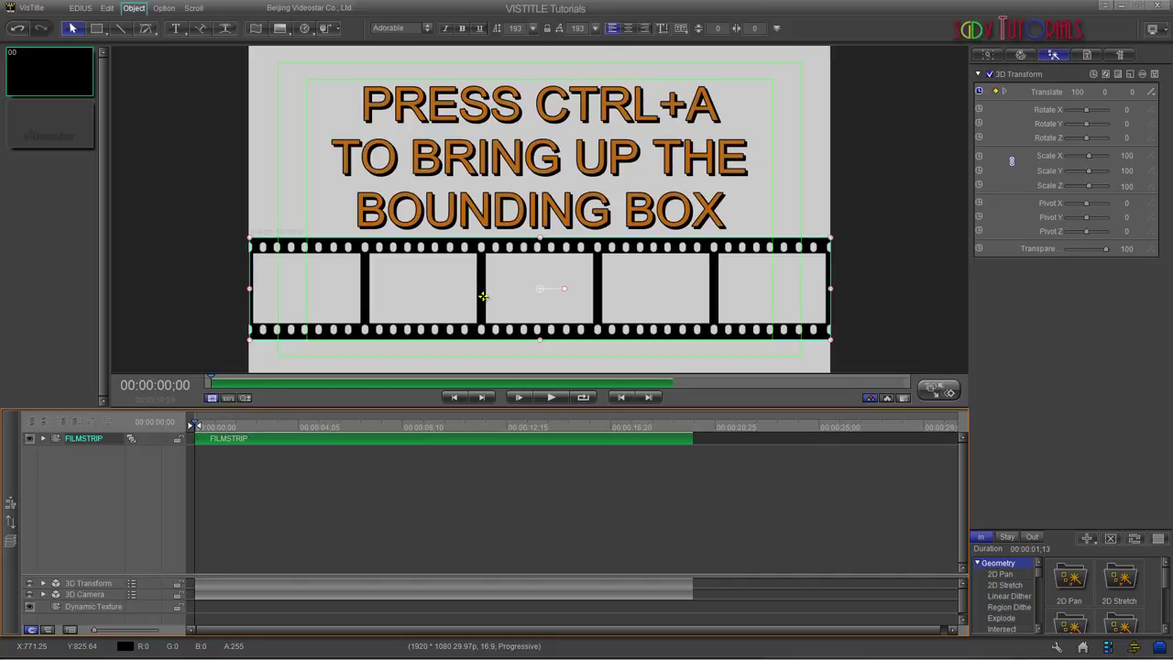
{"action": "right_click", "coordinate": [483, 296]}
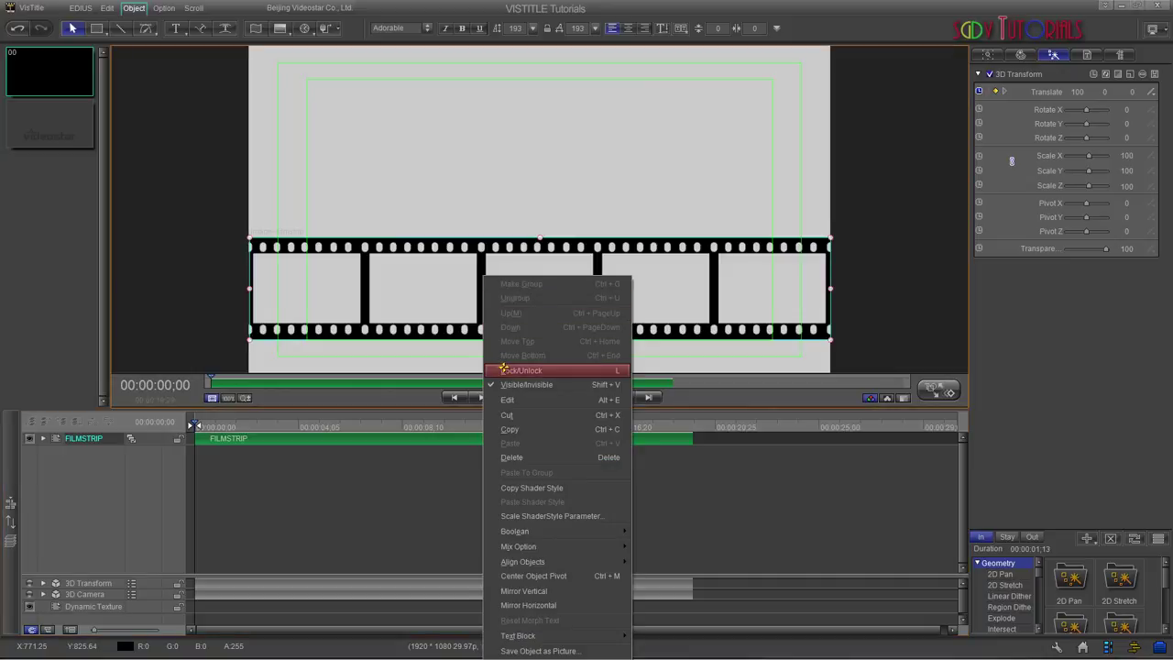
{"action": "left_click", "coordinate": [517, 430]}
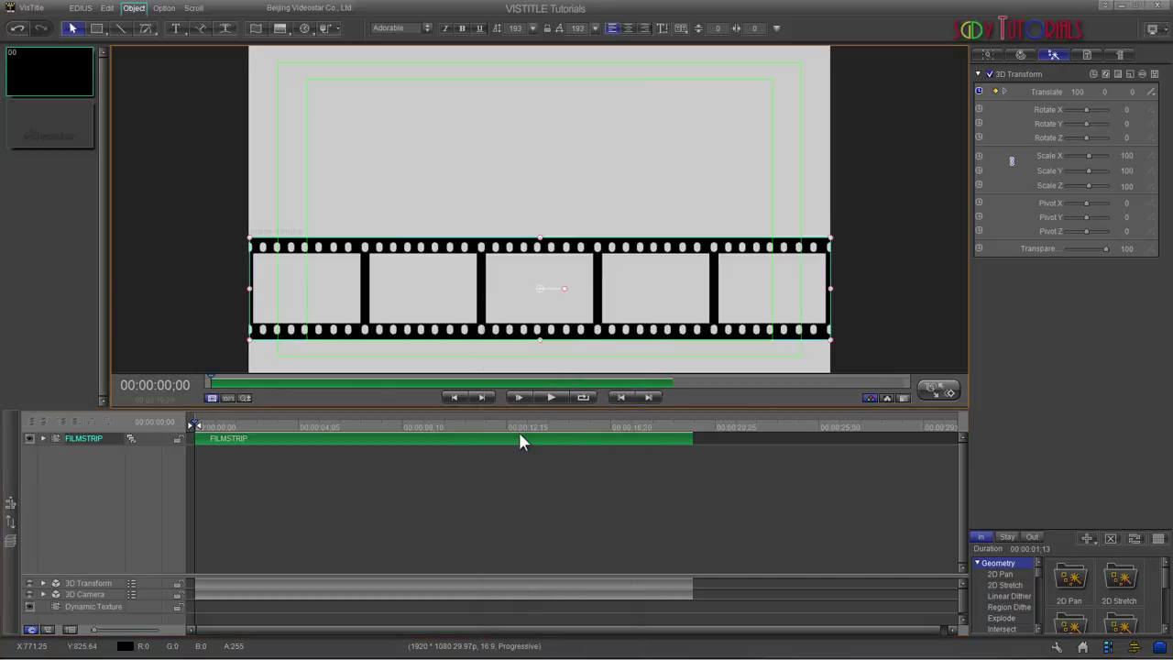
{"action": "right_click", "coordinate": [524, 305]}
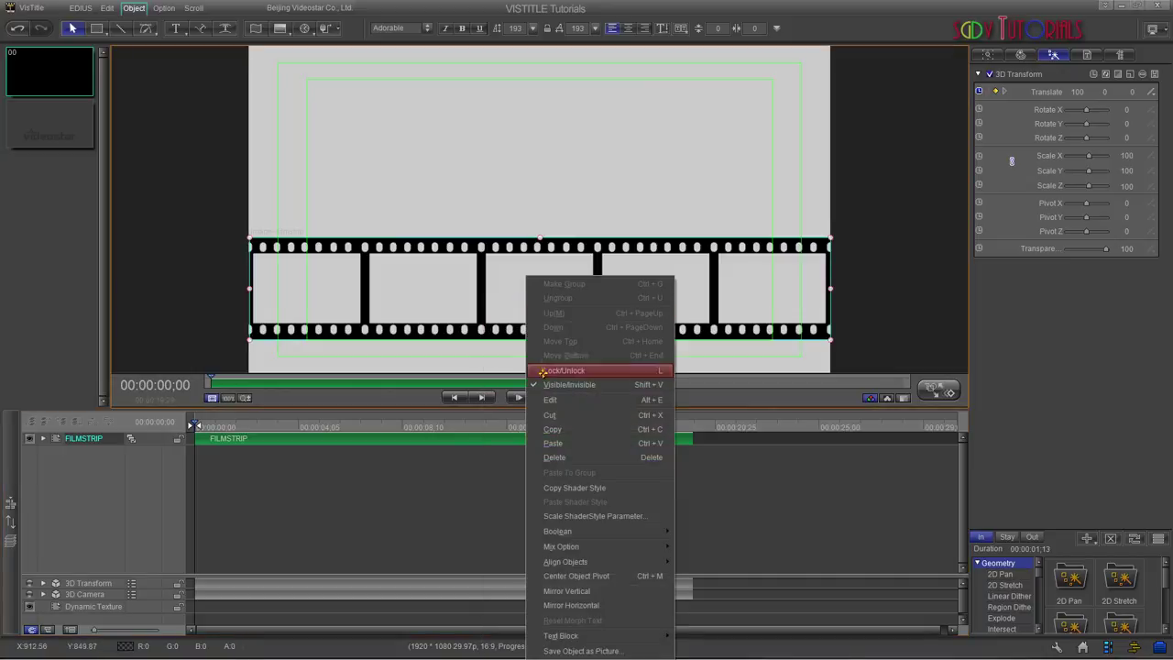
{"action": "left_click", "coordinate": [554, 443]}
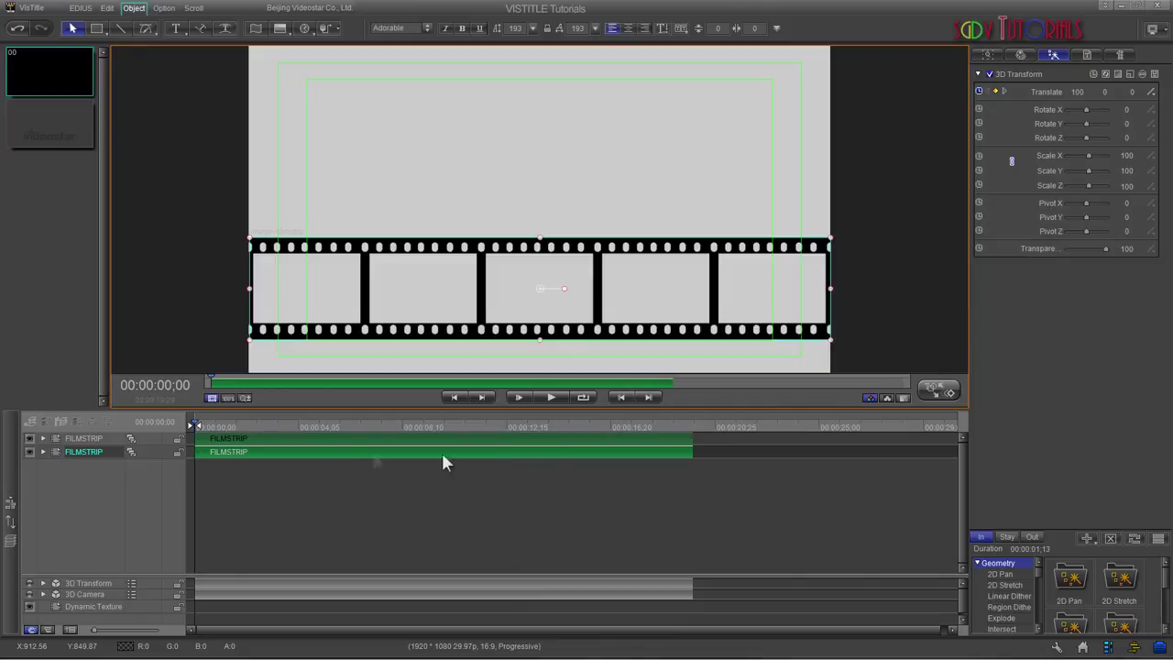
- Rename the duplicated filmstrip track FILMSTRIP 2
{"action": "right_click", "coordinate": [95, 451]}
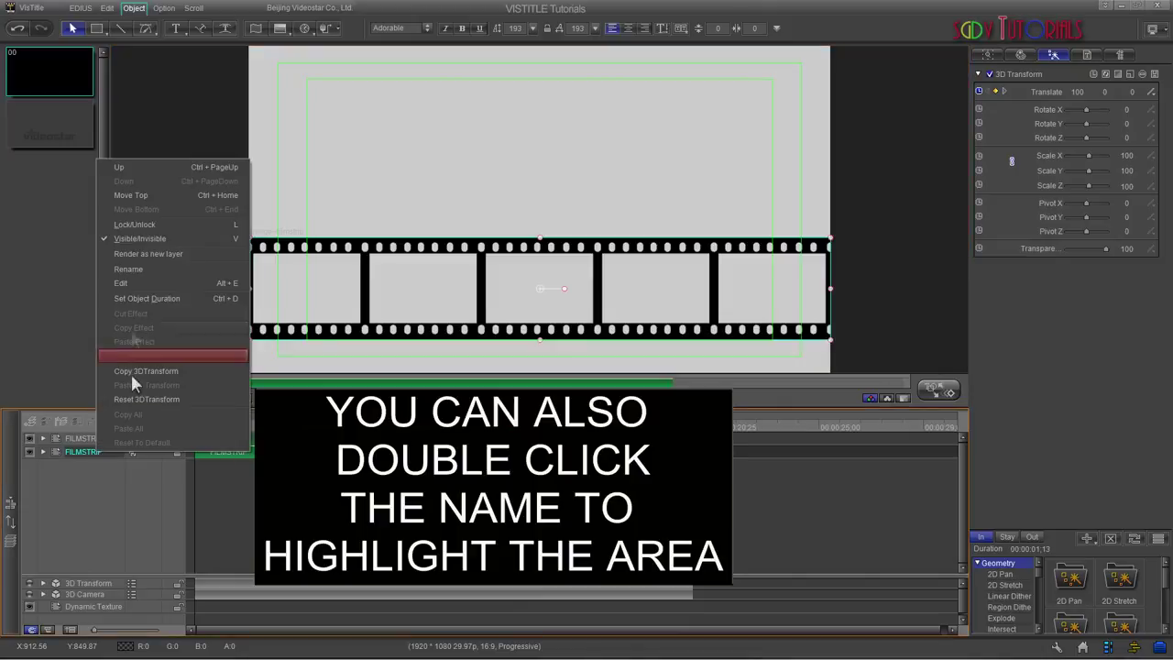
{"action": "left_click", "coordinate": [137, 270]}
{"action": "left_click", "coordinate": [112, 458]}
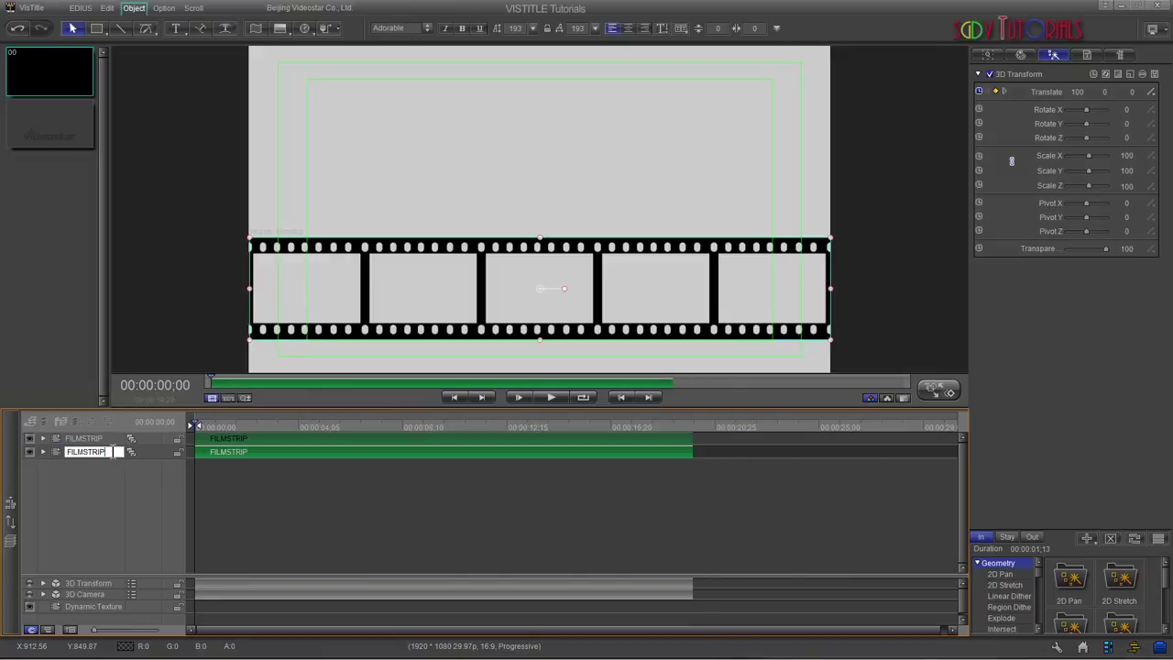
{"action": "type", "text": "2"}
{"action": "key", "text": "Return"}
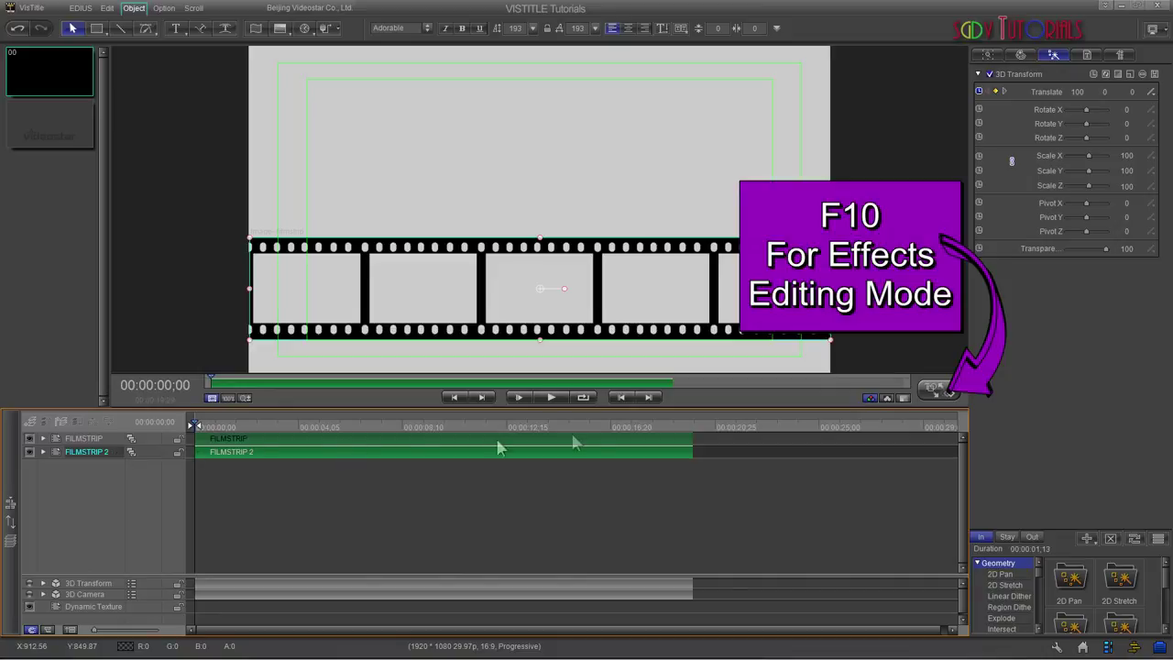
- In effect editing mode, shift FILMSTRIP 2 to start at about 00:00:09;29 so it trails the first strip, and return to graphics editing
{"action": "left_click", "coordinate": [939, 392]}
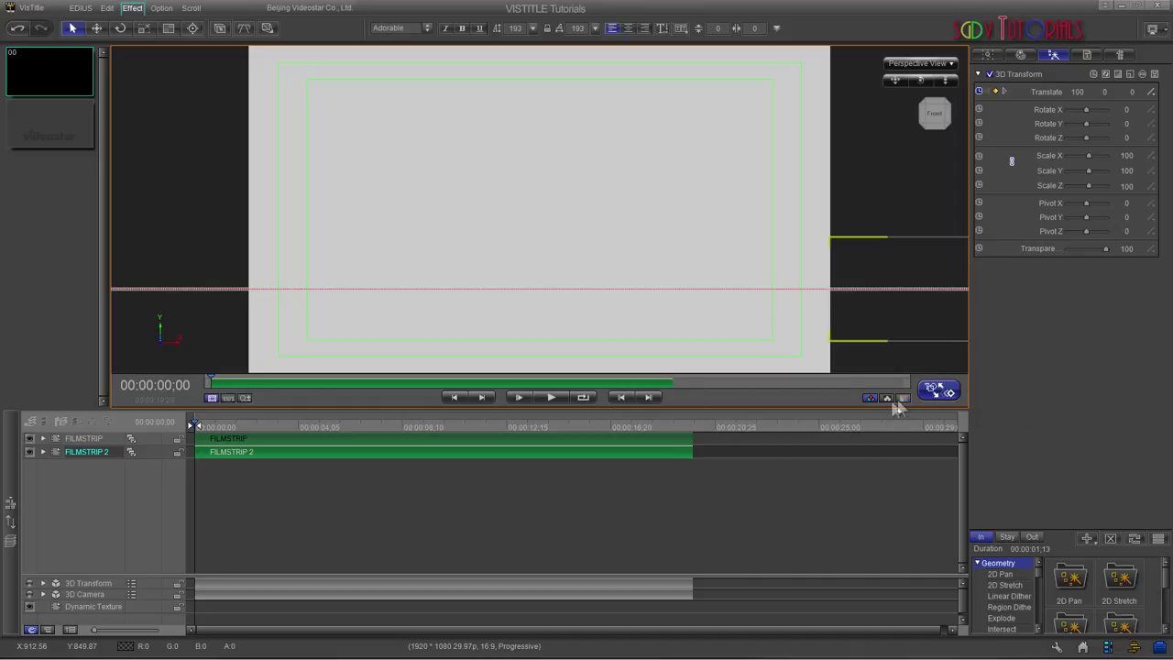
{"action": "left_click", "coordinate": [503, 427]}
{"action": "left_click_drag", "start_coordinate": [502, 425], "coordinate": [580, 425]}
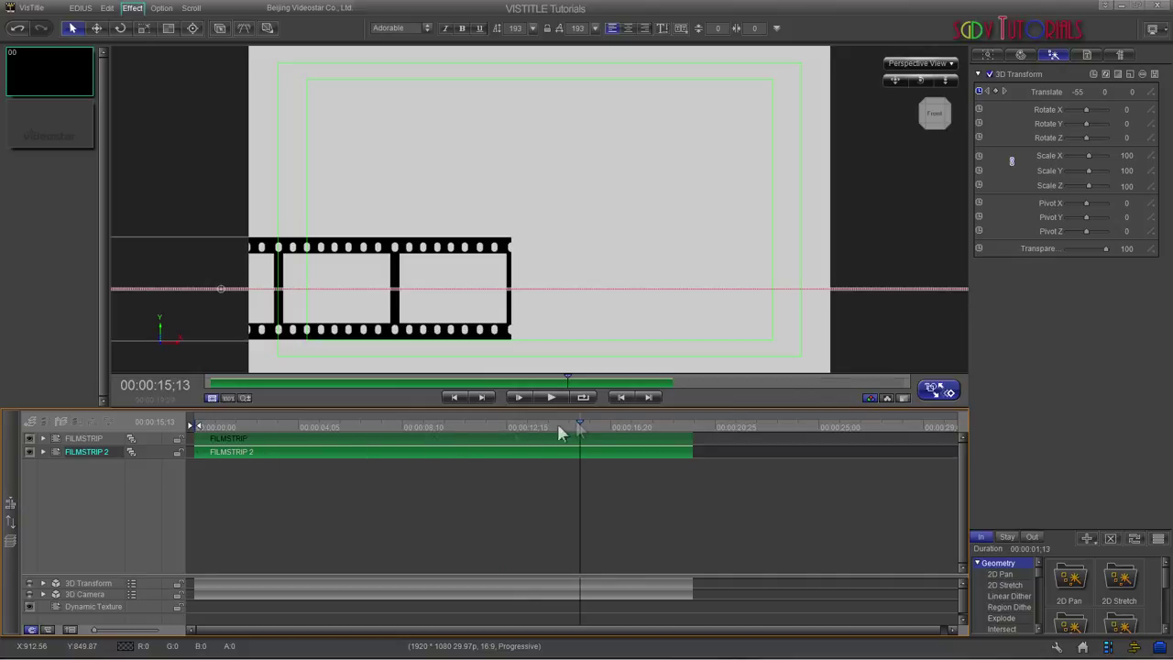
{"action": "mouse_move", "coordinate": [342, 456]}
{"action": "left_mouse_down"}
{"action": "mouse_move", "coordinate": [562, 467]}
{"action": "mouse_move", "coordinate": [670, 457]}
{"action": "mouse_move", "coordinate": [528, 452]}
{"action": "left_mouse_up"}
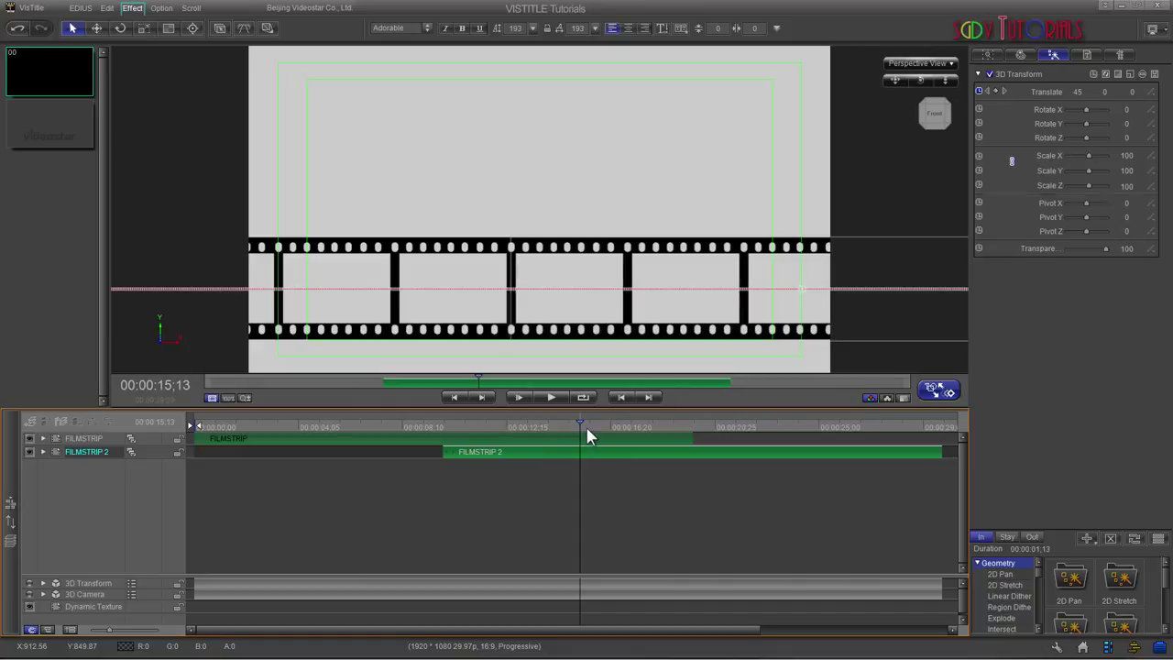
{"action": "left_click", "coordinate": [596, 466]}
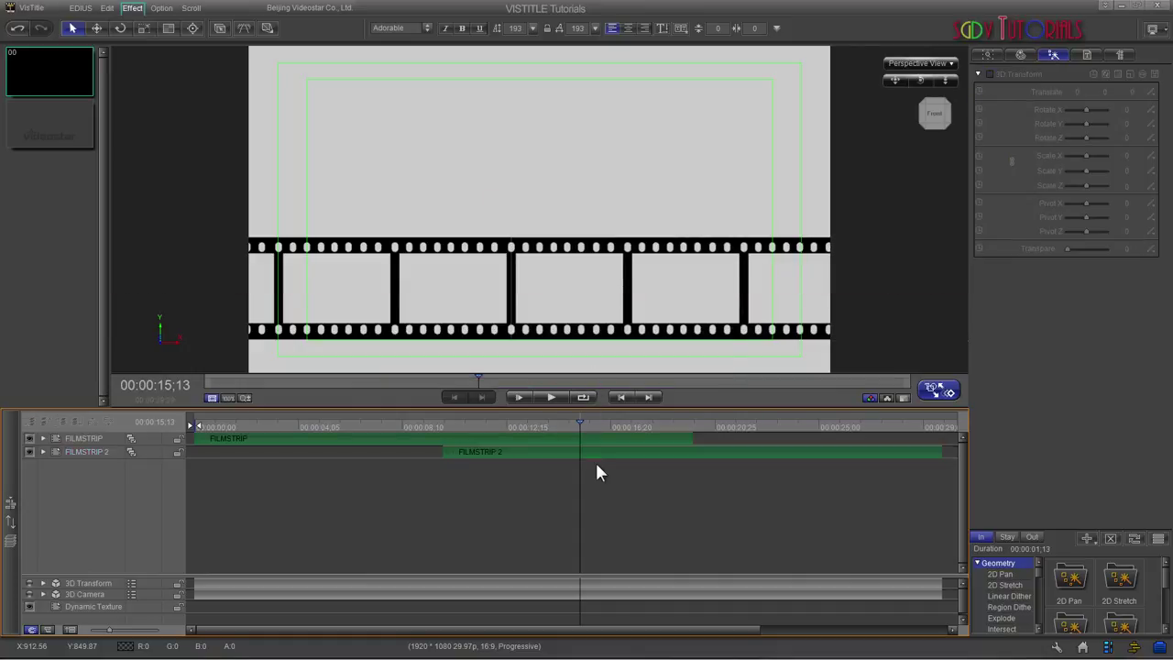
{"action": "left_click_drag", "start_coordinate": [579, 422], "coordinate": [445, 427]}
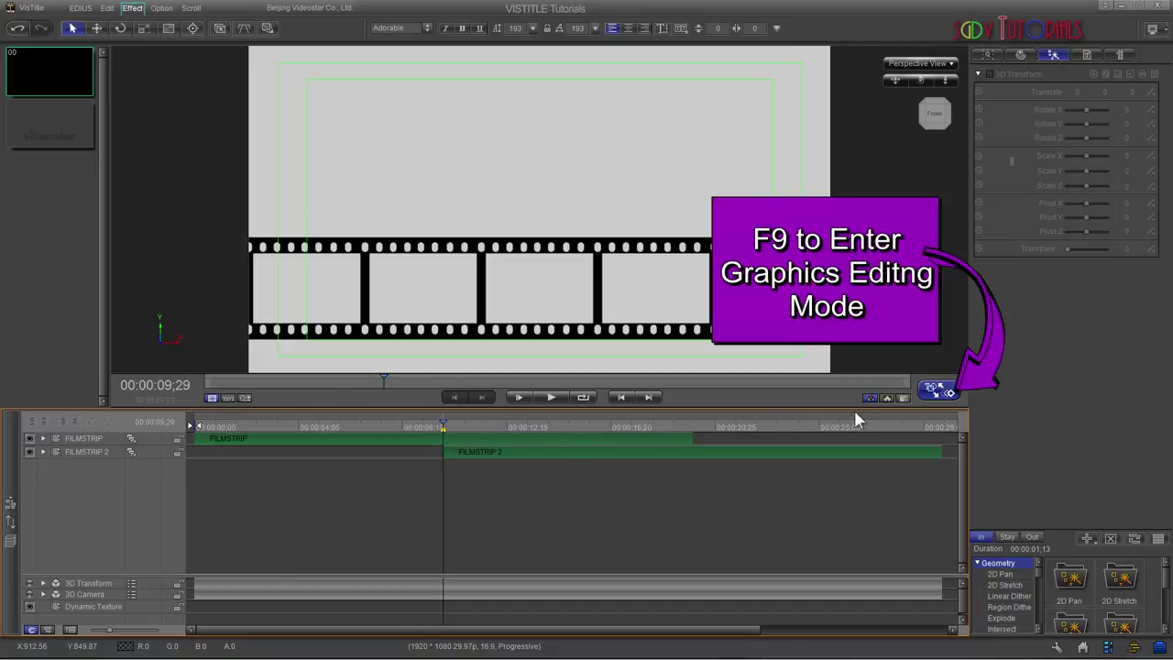
{"action": "left_click", "coordinate": [937, 391]}
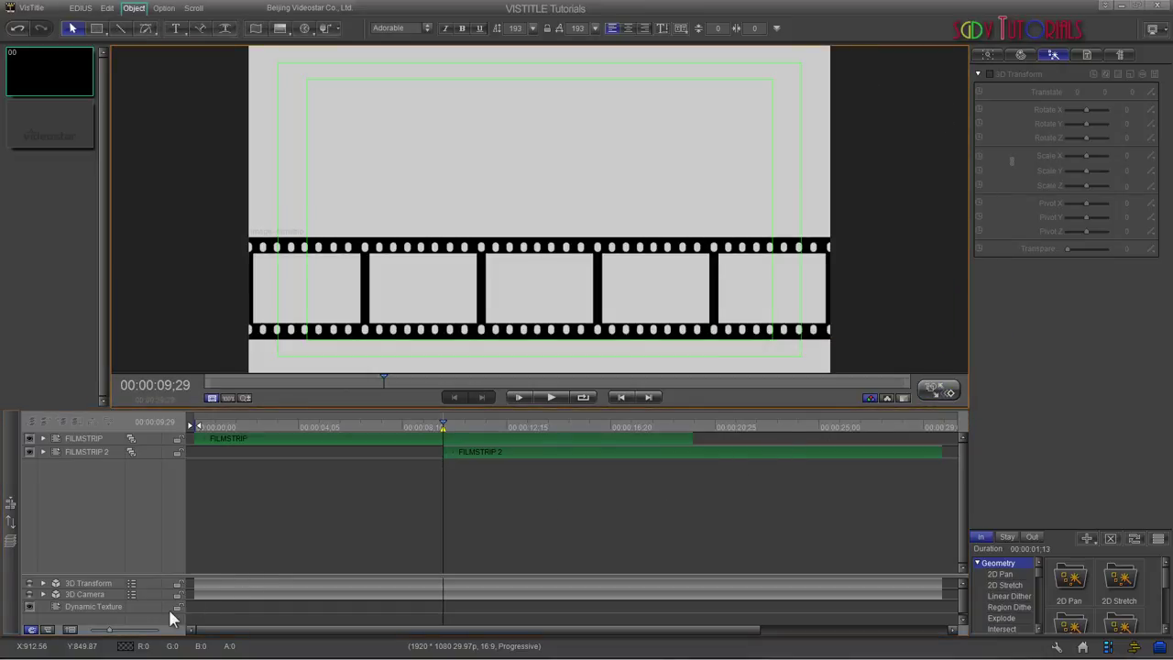
- Draw an image object over the filmstrip's first frame and nudge it down two pixels to Y position 799.38
{"action": "left_click_drag", "start_coordinate": [110, 636], "coordinate": [92, 639]}
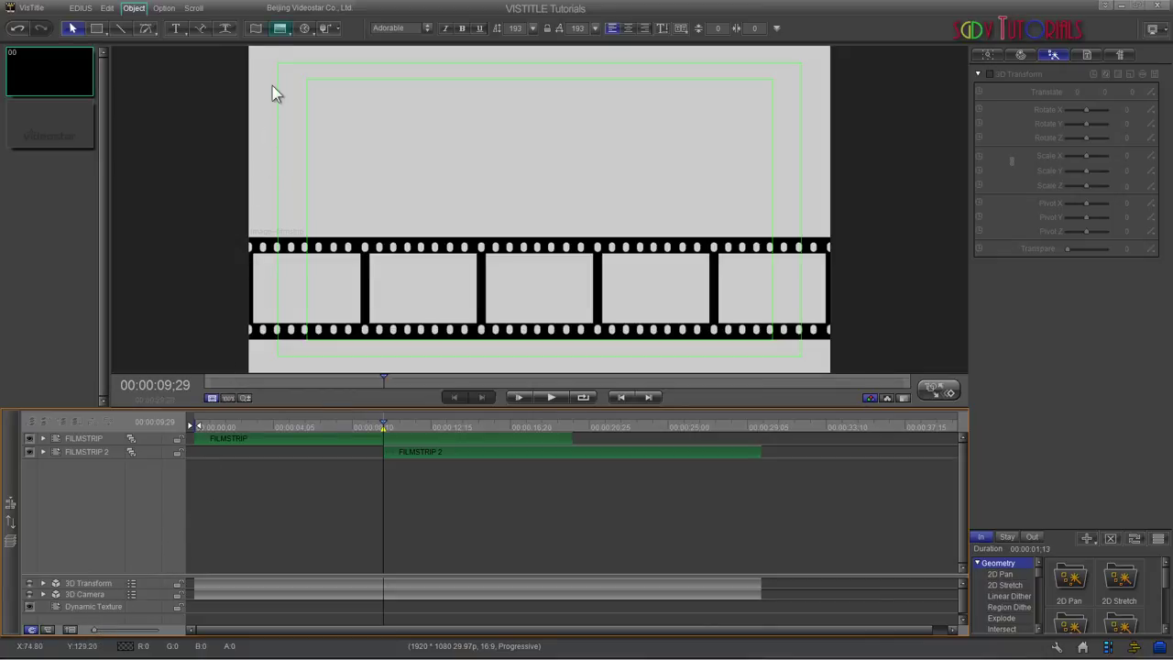
{"action": "left_click", "coordinate": [280, 28]}
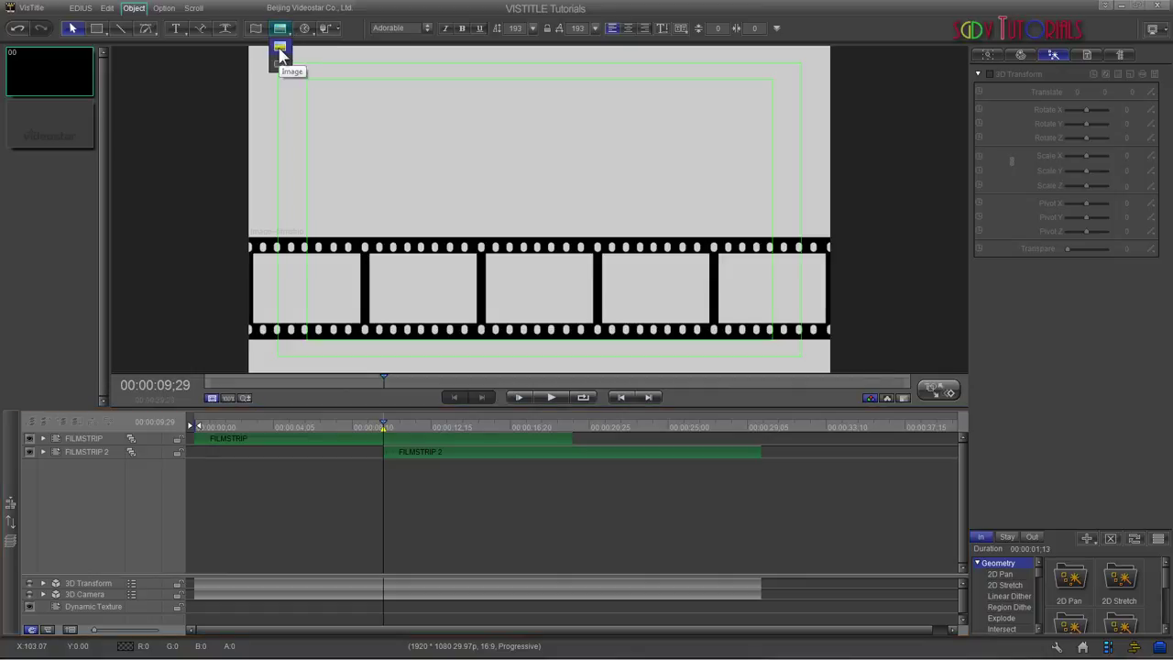
{"action": "left_click", "coordinate": [279, 50]}
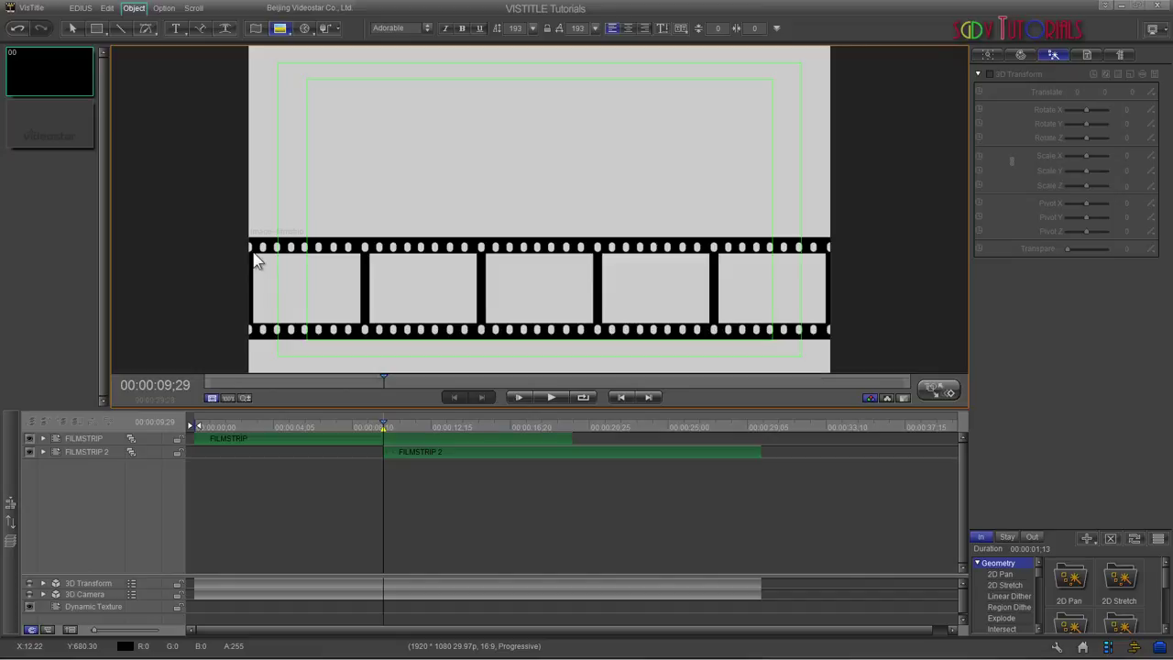
{"action": "left_click_drag", "start_coordinate": [256, 256], "coordinate": [362, 323]}
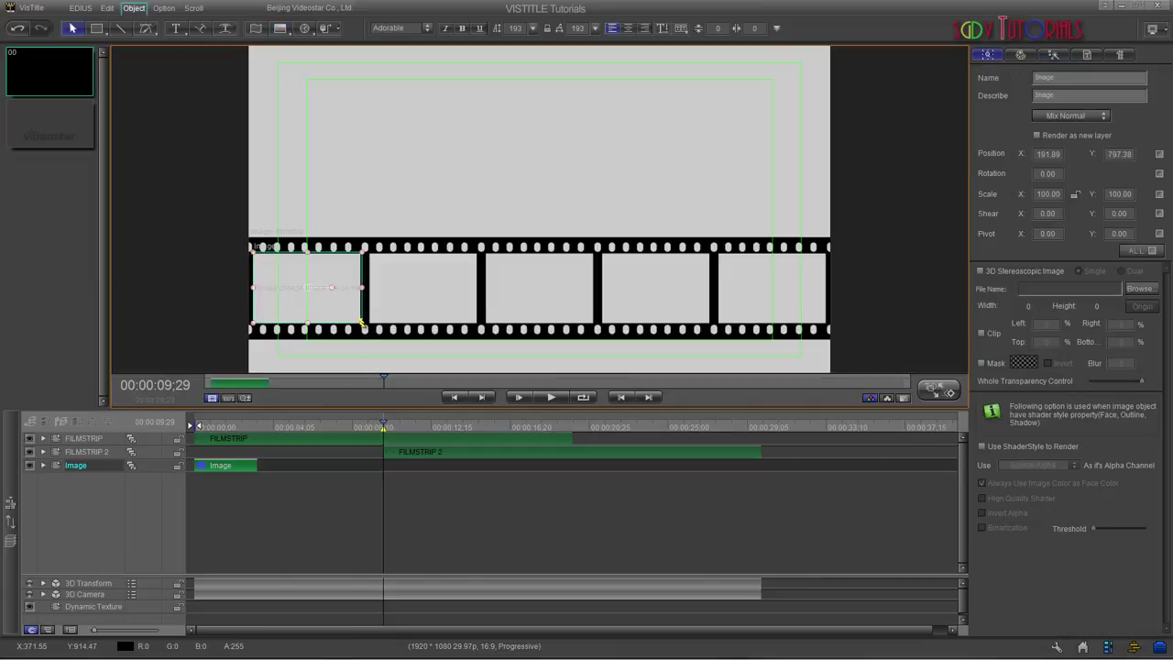
{"action": "key", "text": "Down"}
{"action": "key", "text": "Down"}
- Load Desert.jpg from Sample Pictures into the new image object and rename its track DVILS TOWER
{"action": "left_click", "coordinate": [1146, 290]}
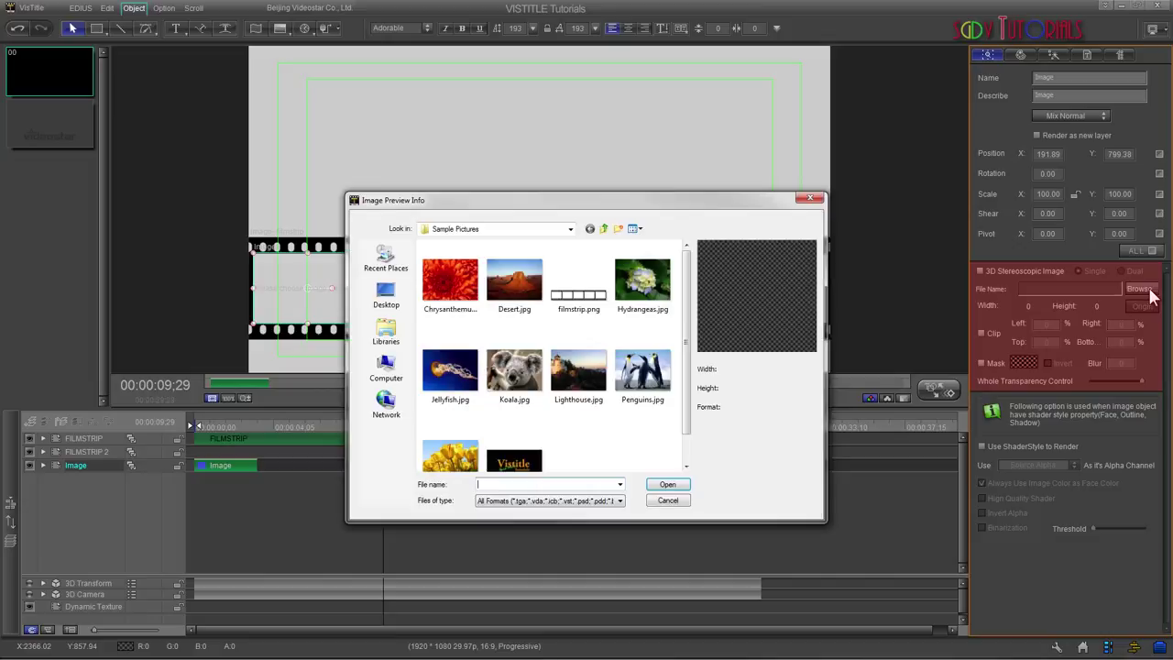
{"action": "double_click", "coordinate": [518, 287]}
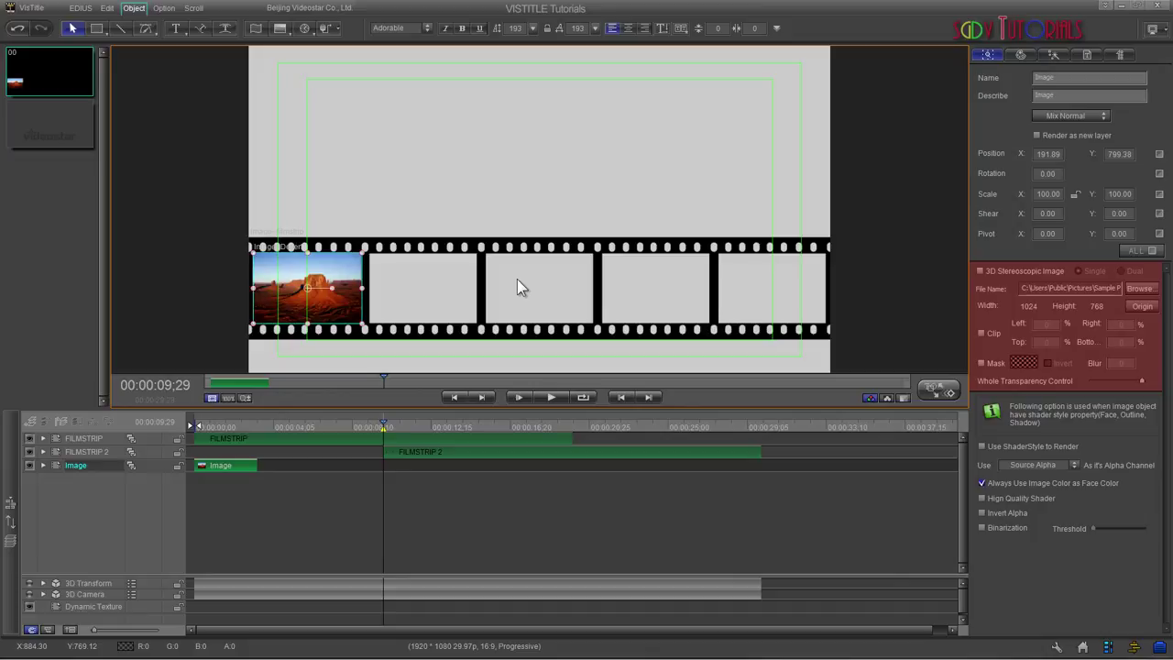
{"action": "right_click", "coordinate": [78, 465]}
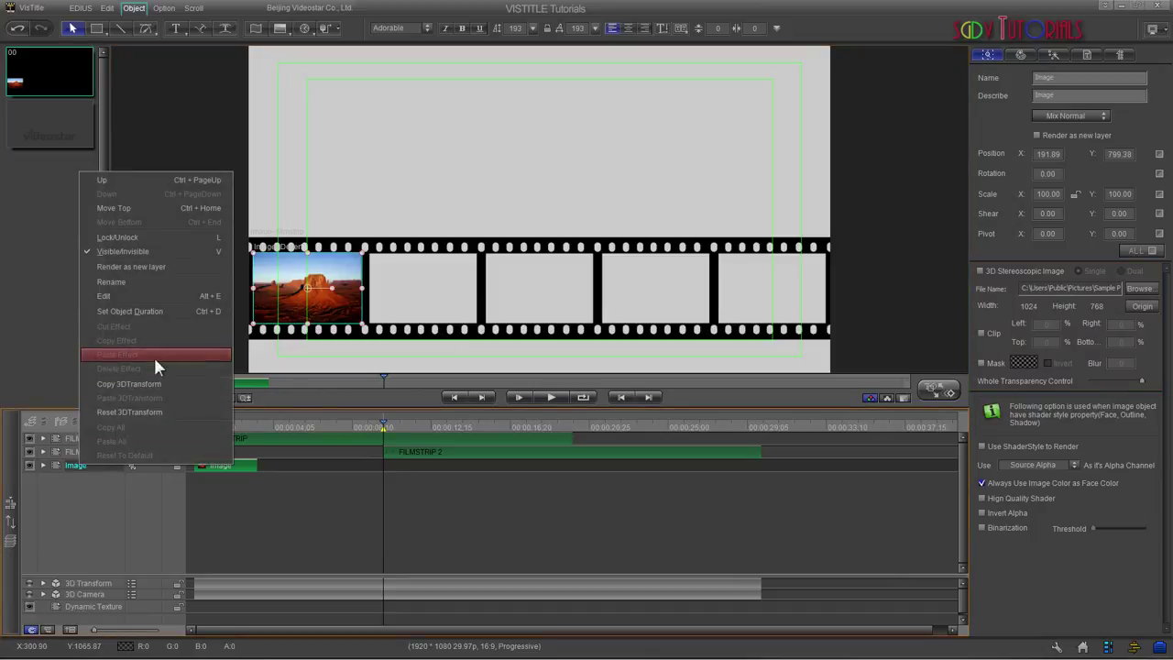
{"action": "left_click", "coordinate": [139, 282]}
{"action": "type", "text": "DVILS TOWER"}
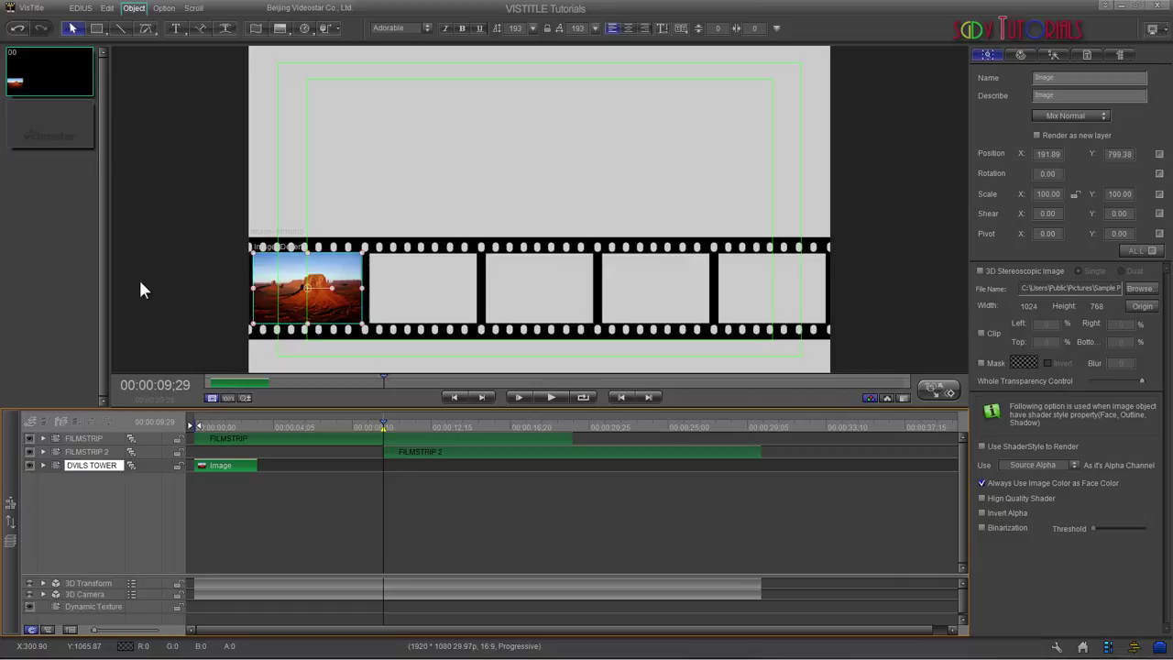
{"action": "key", "text": "Return"}
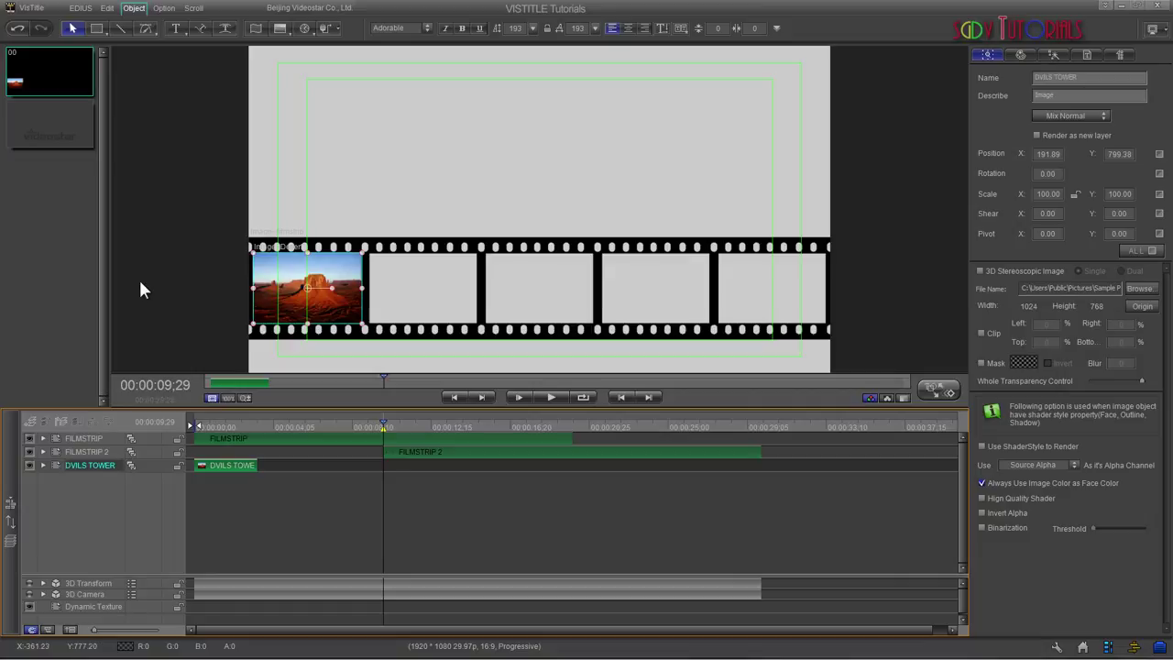
- Extend the DVILS TOWER clip on the timeline to end together with the FILMSTRIP clip
{"action": "left_click", "coordinate": [367, 310]}
{"action": "left_click", "coordinate": [333, 288]}
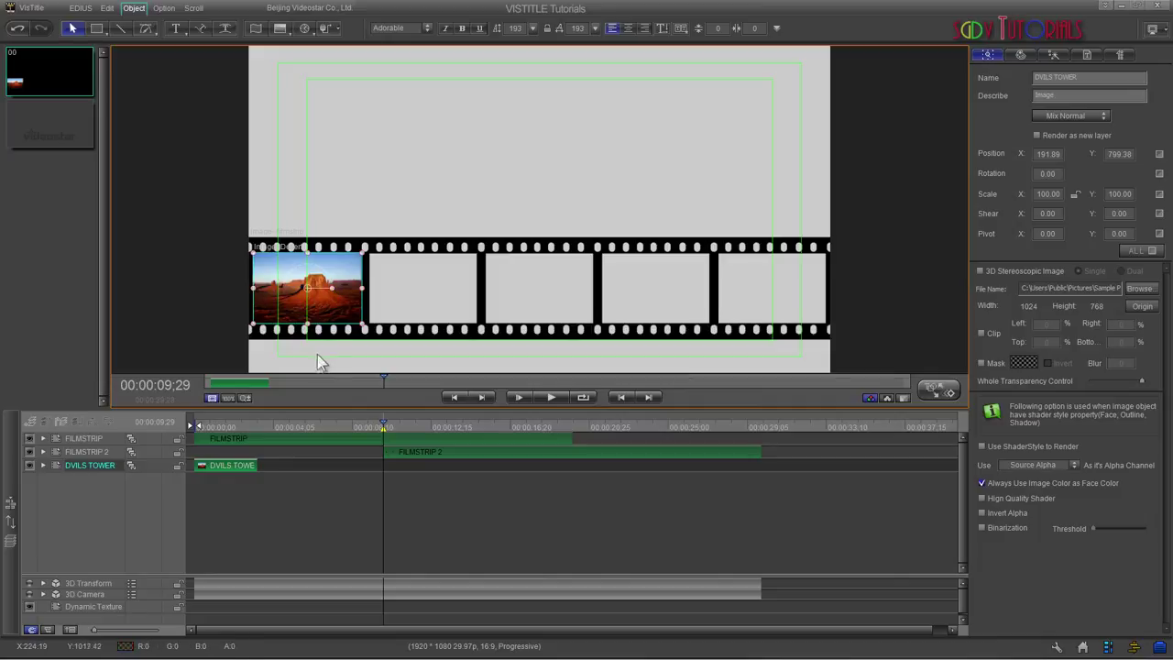
{"action": "left_click_drag", "start_coordinate": [255, 464], "coordinate": [574, 466]}
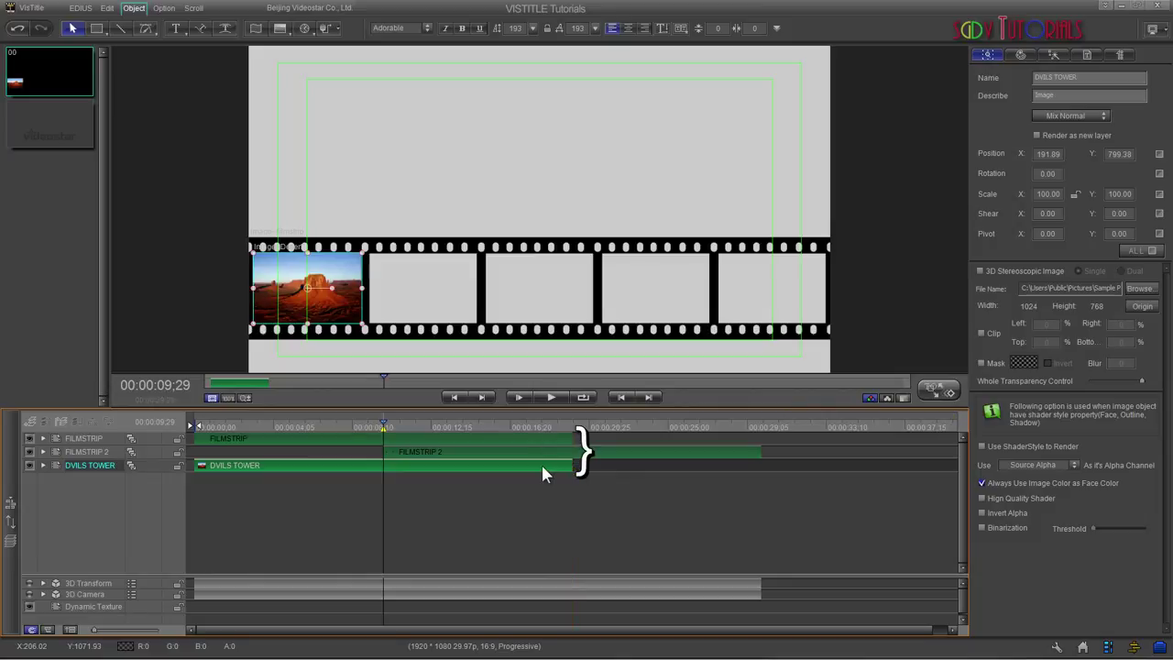
- Copy the 3D transform from the FILMSTRIP track and paste it onto the DVILS TOWER track
{"action": "left_click", "coordinate": [520, 440]}
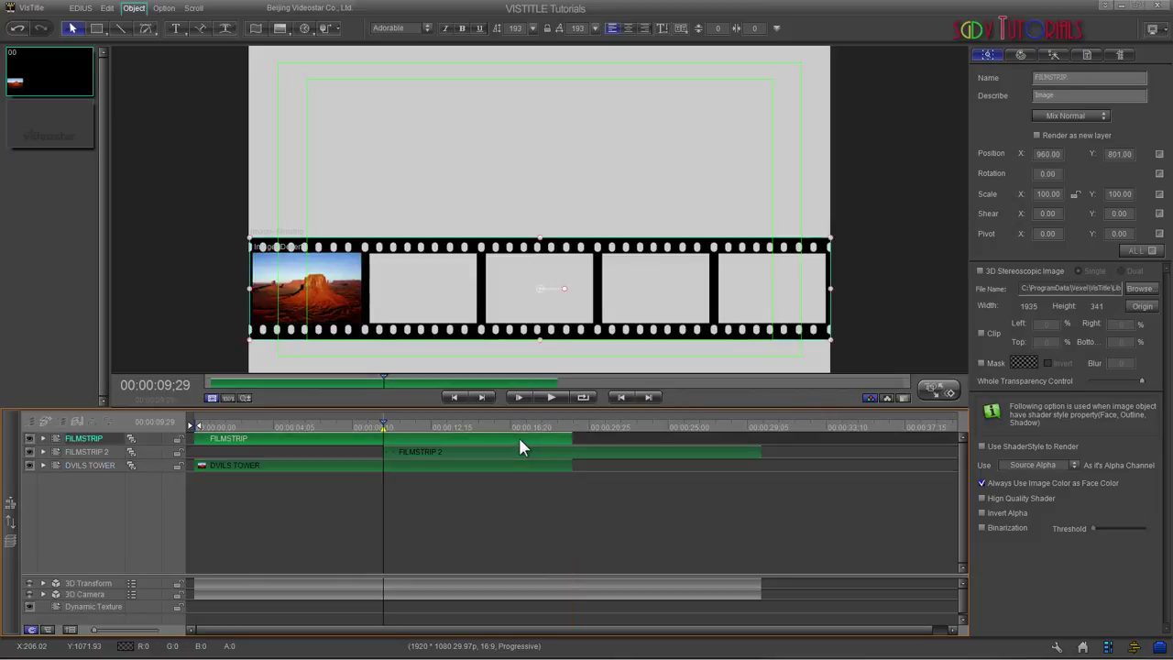
{"action": "right_click", "coordinate": [520, 445]}
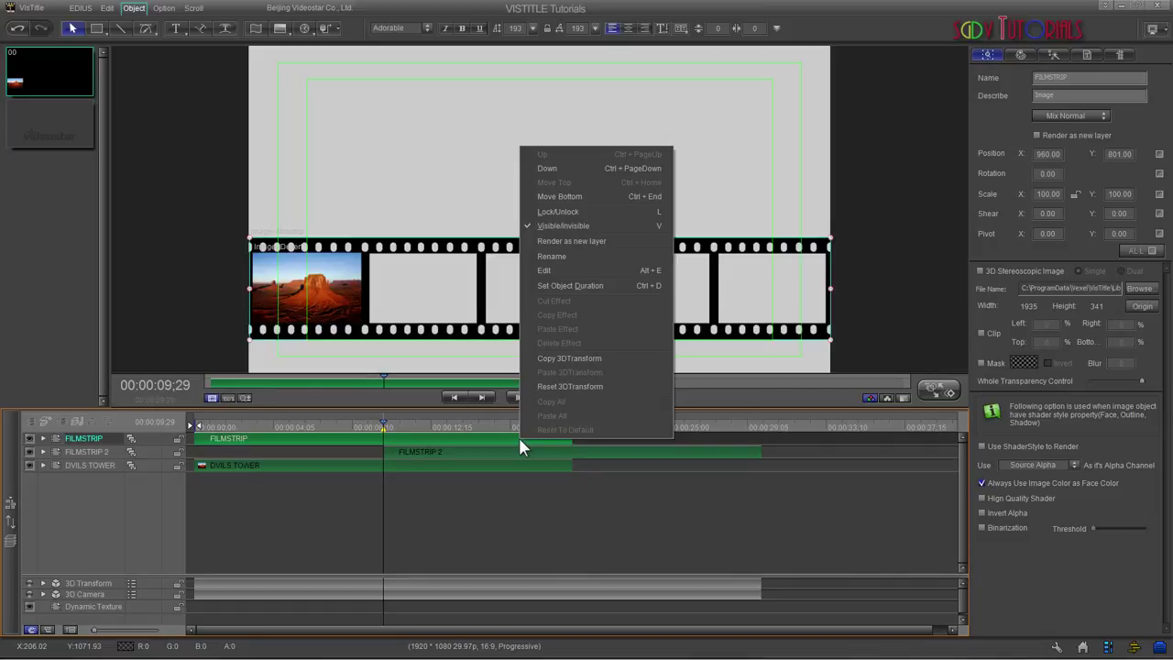
{"action": "left_click", "coordinate": [627, 365]}
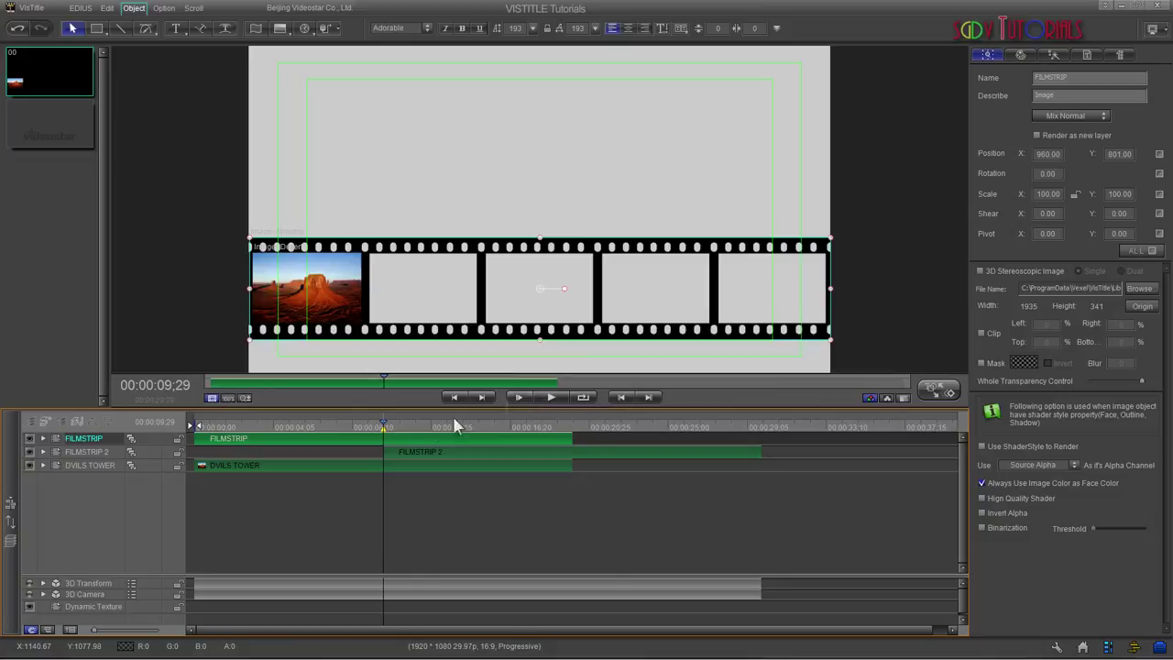
{"action": "left_click", "coordinate": [365, 474]}
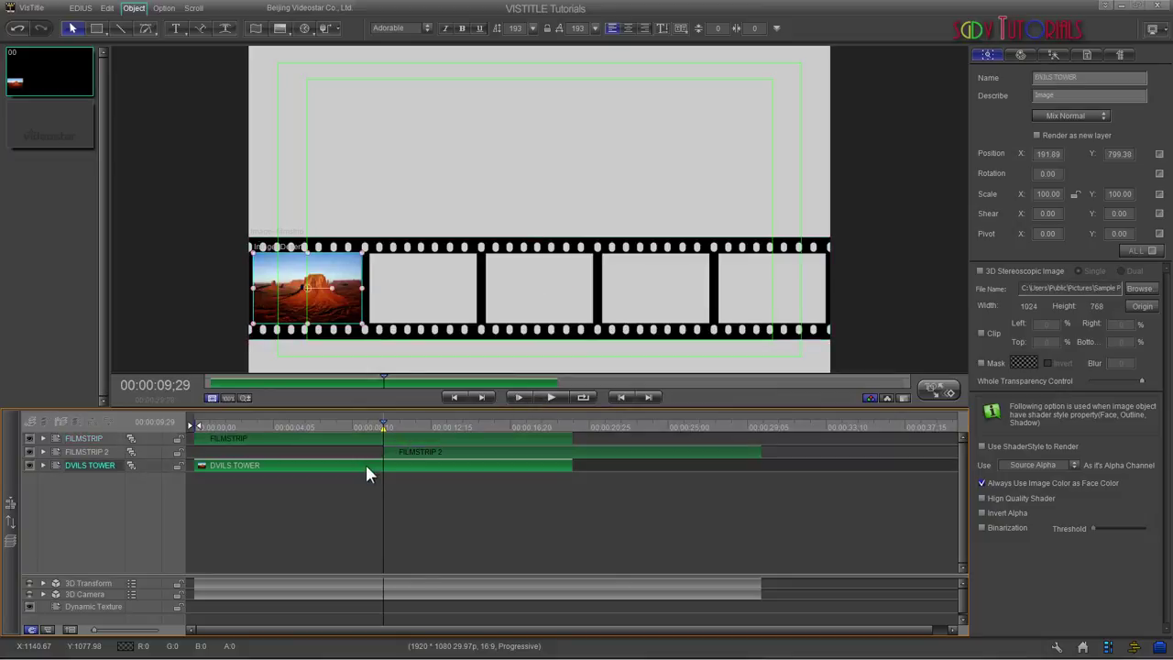
{"action": "right_click", "coordinate": [366, 474]}
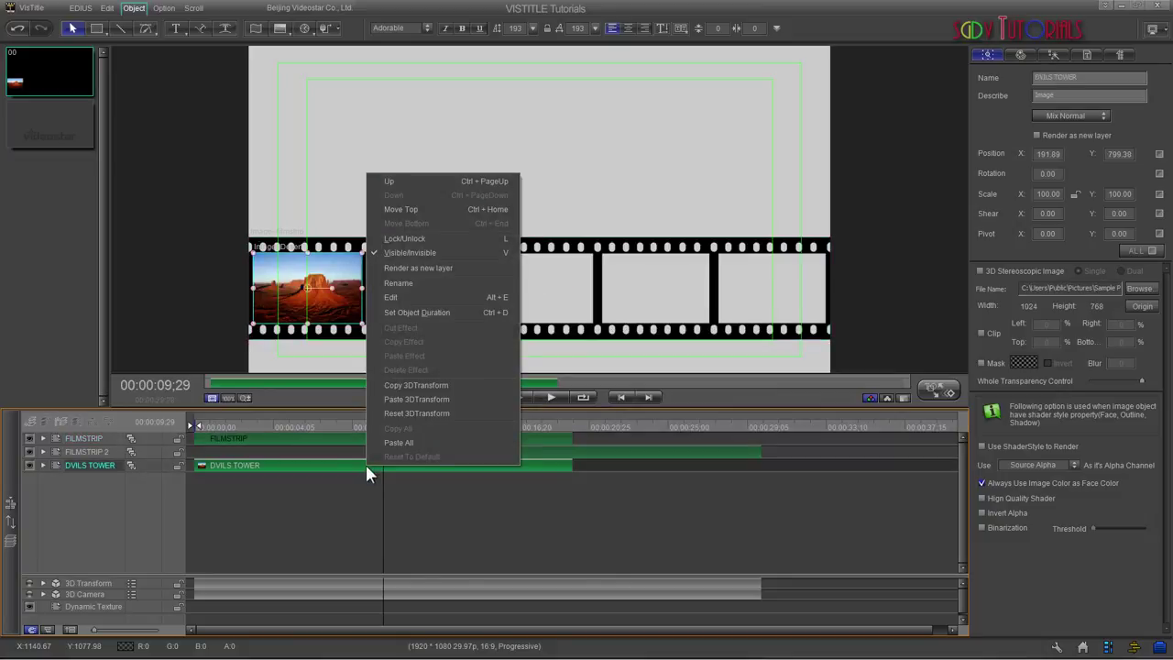
{"action": "left_click", "coordinate": [400, 399]}
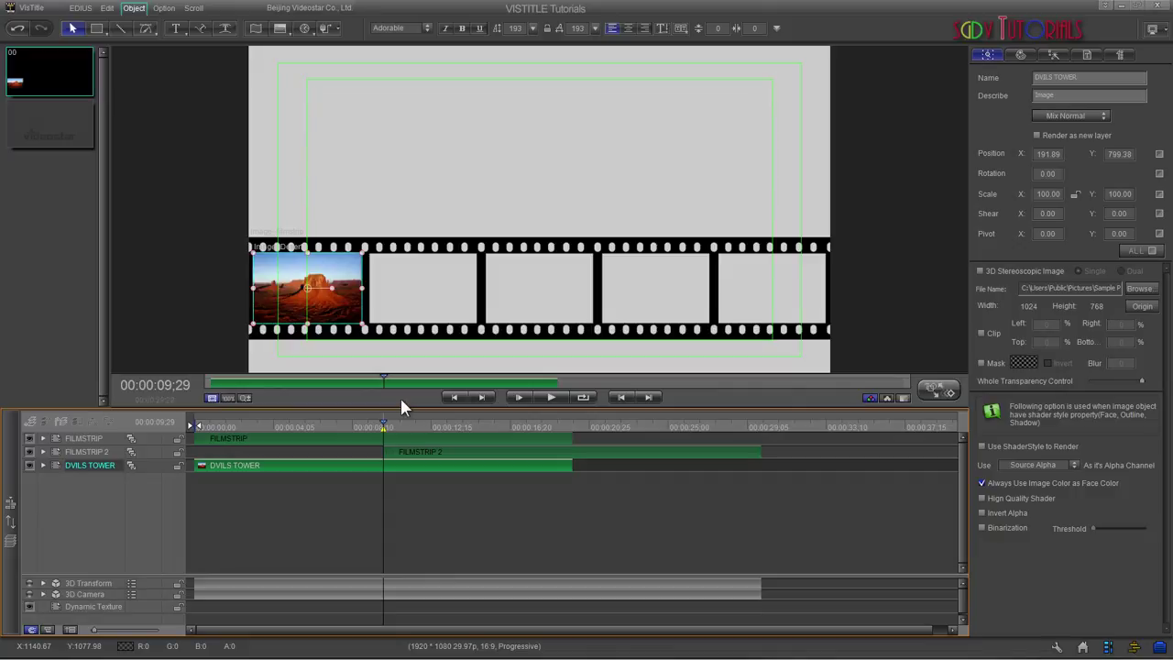
{"action": "mouse_move", "coordinate": [382, 422]}
{"action": "left_mouse_down"}
{"action": "mouse_move", "coordinate": [414, 429]}
{"action": "mouse_move", "coordinate": [325, 434]}
{"action": "mouse_move", "coordinate": [432, 433]}
{"action": "mouse_move", "coordinate": [383, 433]}
{"action": "left_mouse_up"}
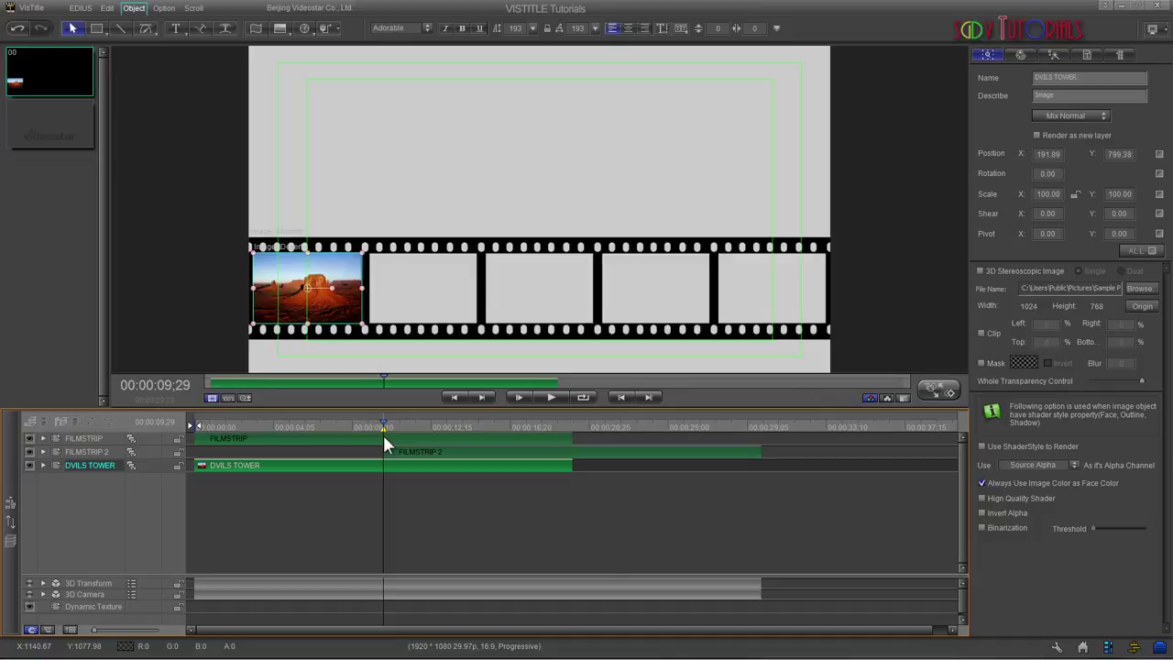
- Draw an image object over the filmstrip's second frame and load the jellyfish picture from Sample Pictures into it
{"action": "left_click", "coordinate": [282, 31]}
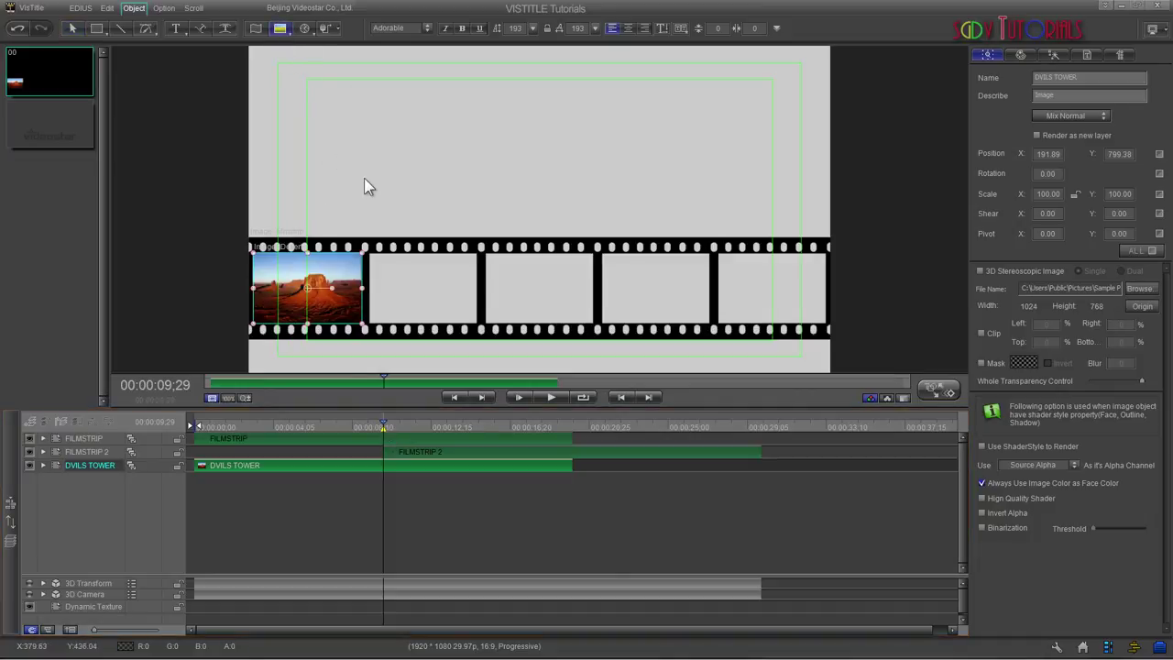
{"action": "left_click_drag", "start_coordinate": [371, 260], "coordinate": [477, 324]}
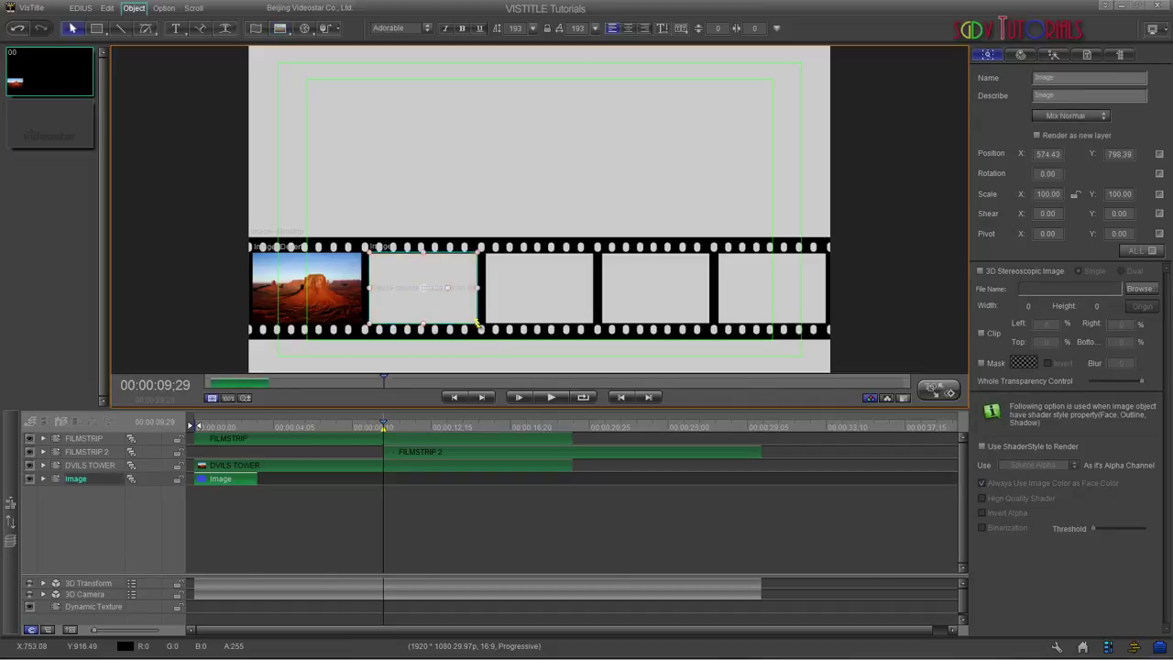
{"action": "left_click", "coordinate": [1139, 289]}
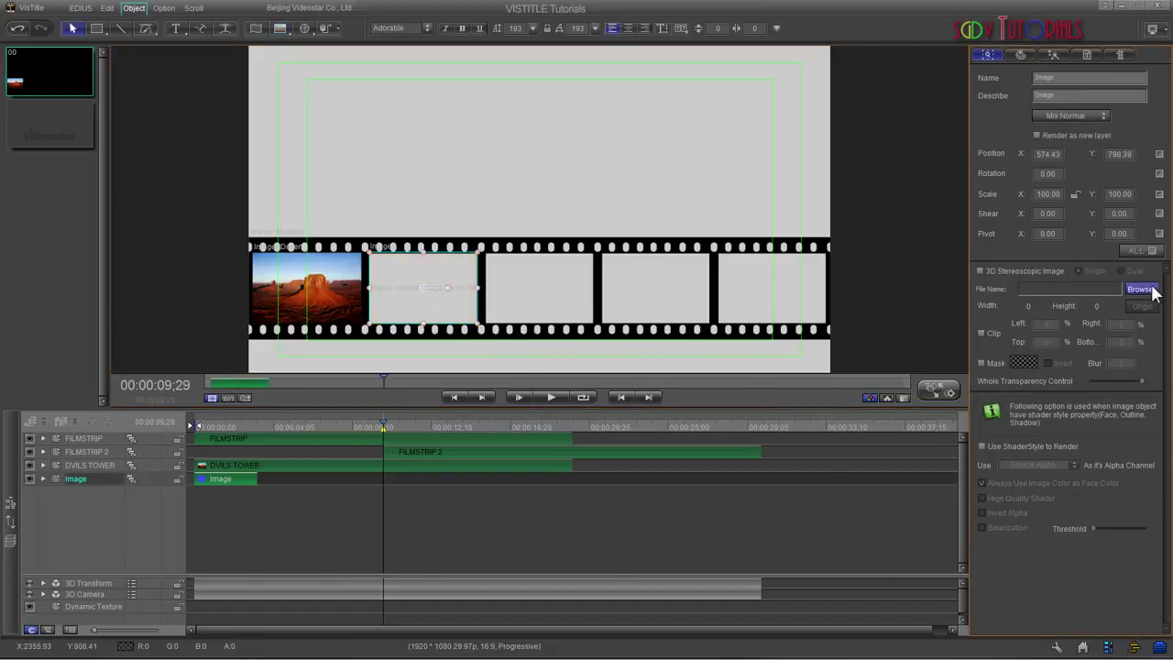
{"action": "left_click", "coordinate": [438, 372]}
{"action": "double_click", "coordinate": [438, 373]}
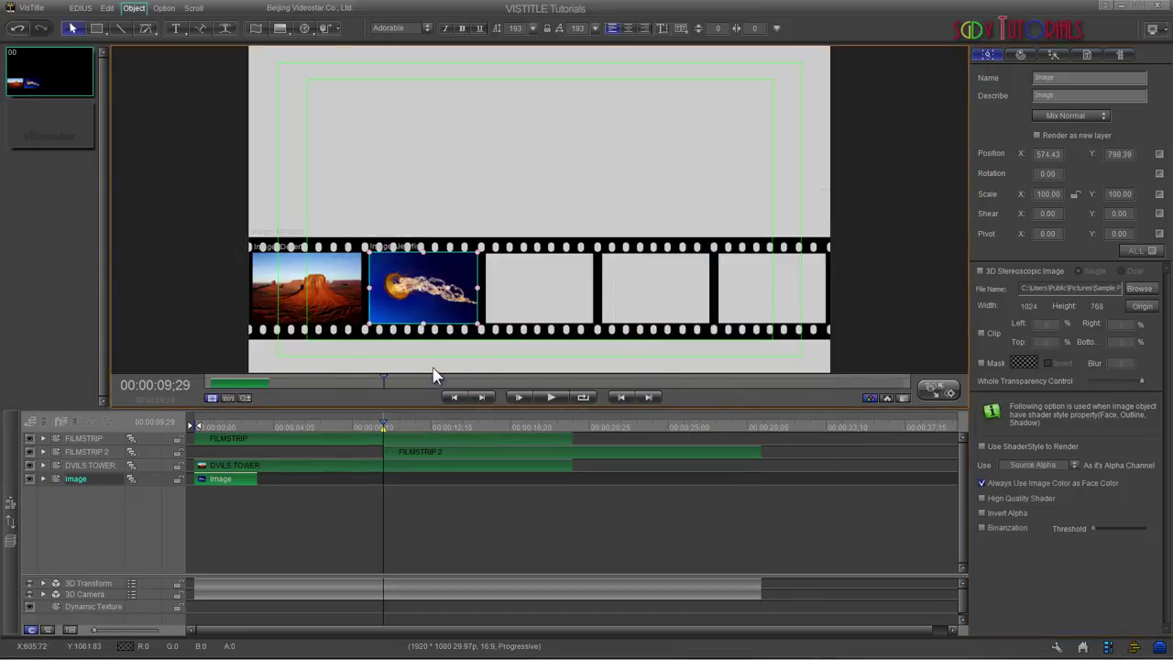
- Rename the new image track JELLYFISH and extend its clip to end together with the FILMSTRIP clip
{"action": "right_click", "coordinate": [73, 483]}
{"action": "left_click", "coordinate": [121, 296]}
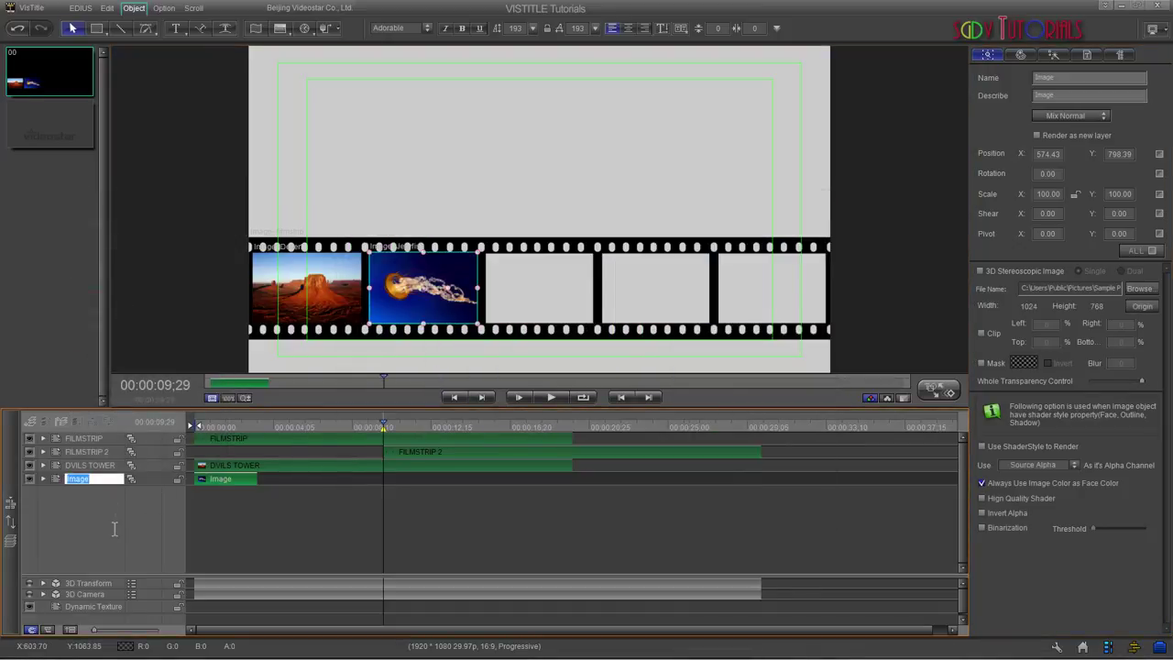
{"action": "type", "text": "JELLYFISH"}
{"action": "key", "text": "Return"}
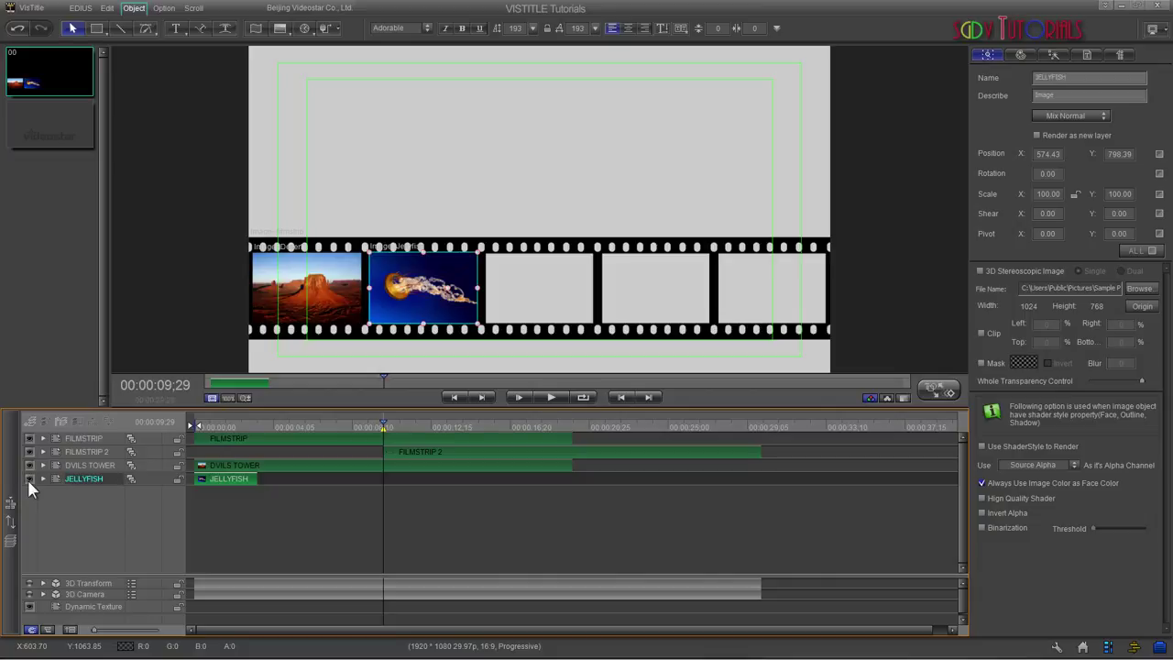
{"action": "left_click_drag", "start_coordinate": [257, 478], "coordinate": [572, 493]}
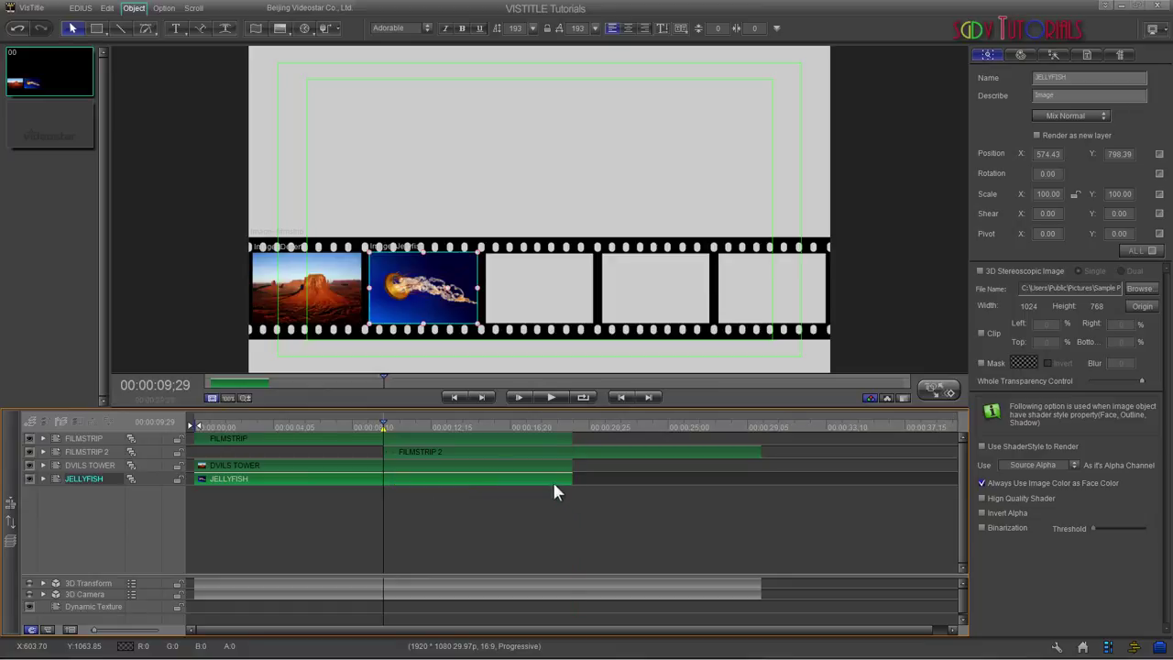
- Paste the copied FILMSTRIP 3D transform onto the JELLYFISH track
{"action": "right_click", "coordinate": [551, 478]}
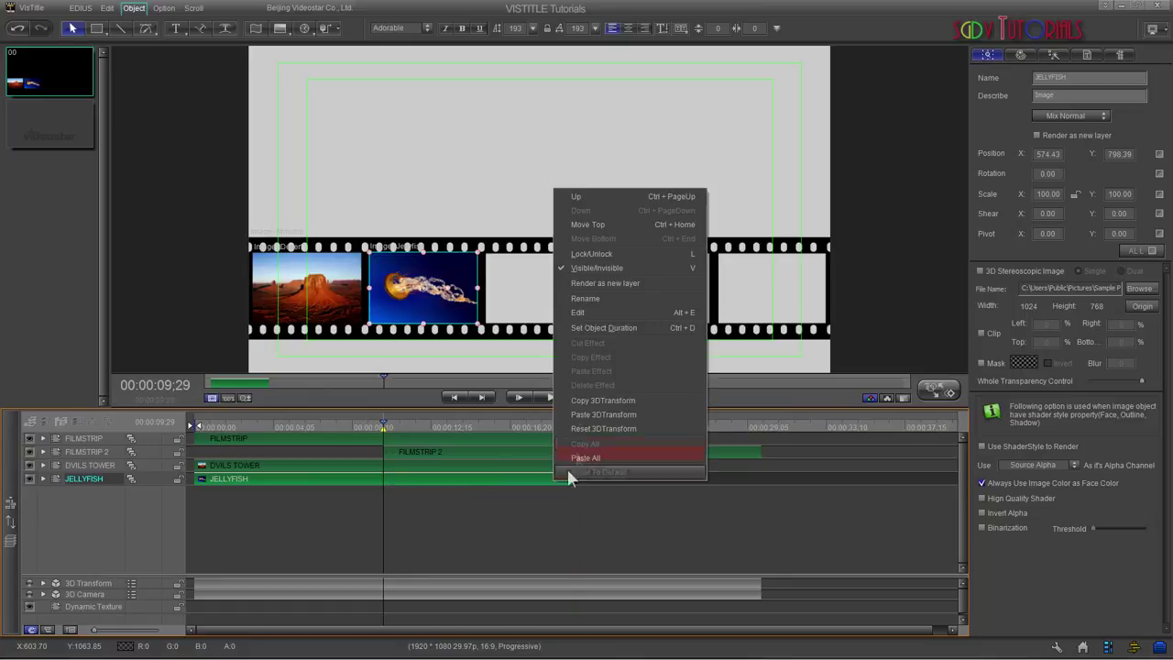
{"action": "left_click", "coordinate": [605, 415]}
{"action": "left_click_drag", "start_coordinate": [384, 426], "coordinate": [383, 452]}
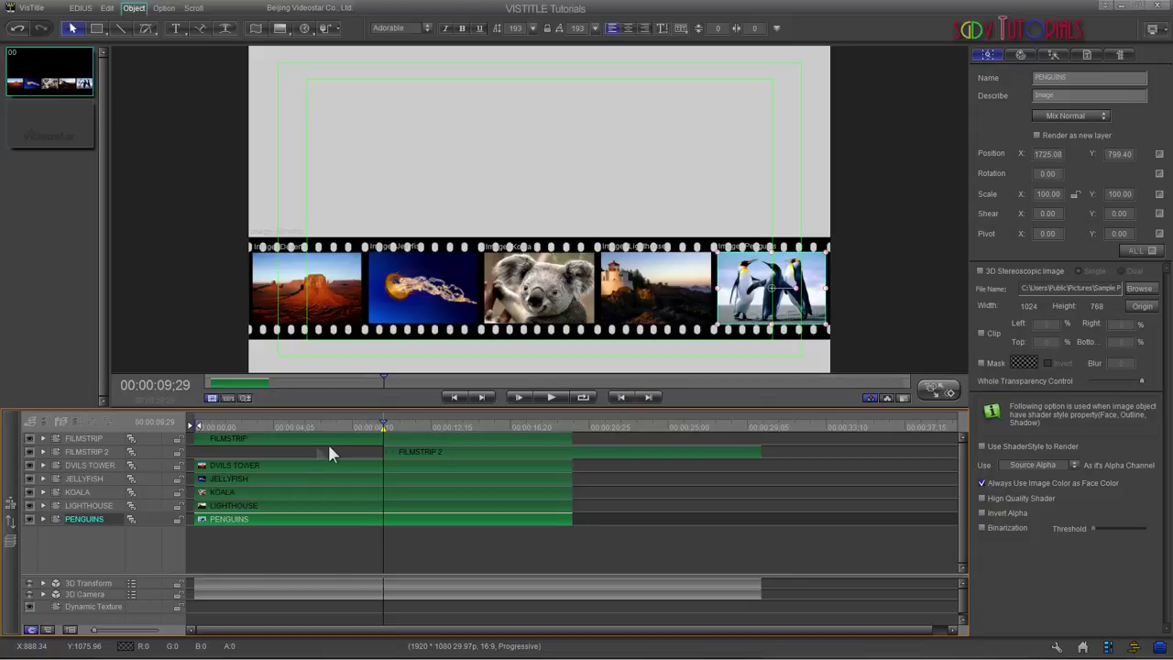
- Hide the FILMSTRIP, DVILS TOWER, JELLYFISH, KOALA, LIGHTHOUSE and PENGUINS tracks, and move the FILMSTRIP 2 clip to the timeline start
{"action": "left_click", "coordinate": [29, 439]}
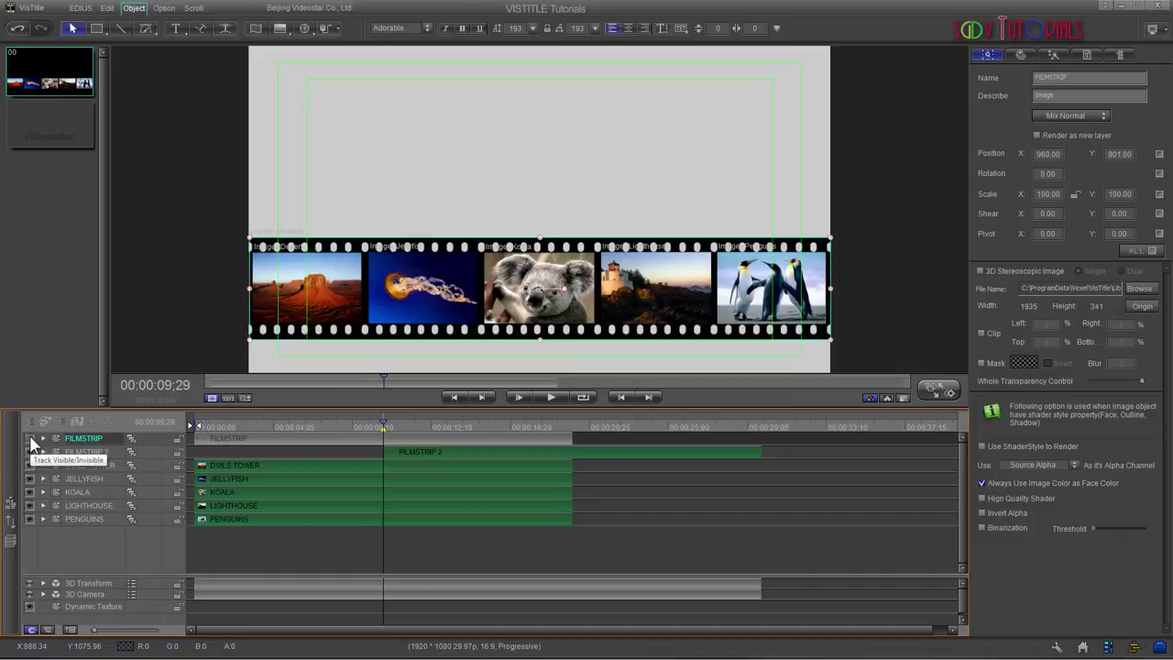
{"action": "left_click", "coordinate": [30, 465]}
{"action": "left_click", "coordinate": [29, 479]}
{"action": "left_click", "coordinate": [29, 492]}
{"action": "left_click", "coordinate": [29, 506]}
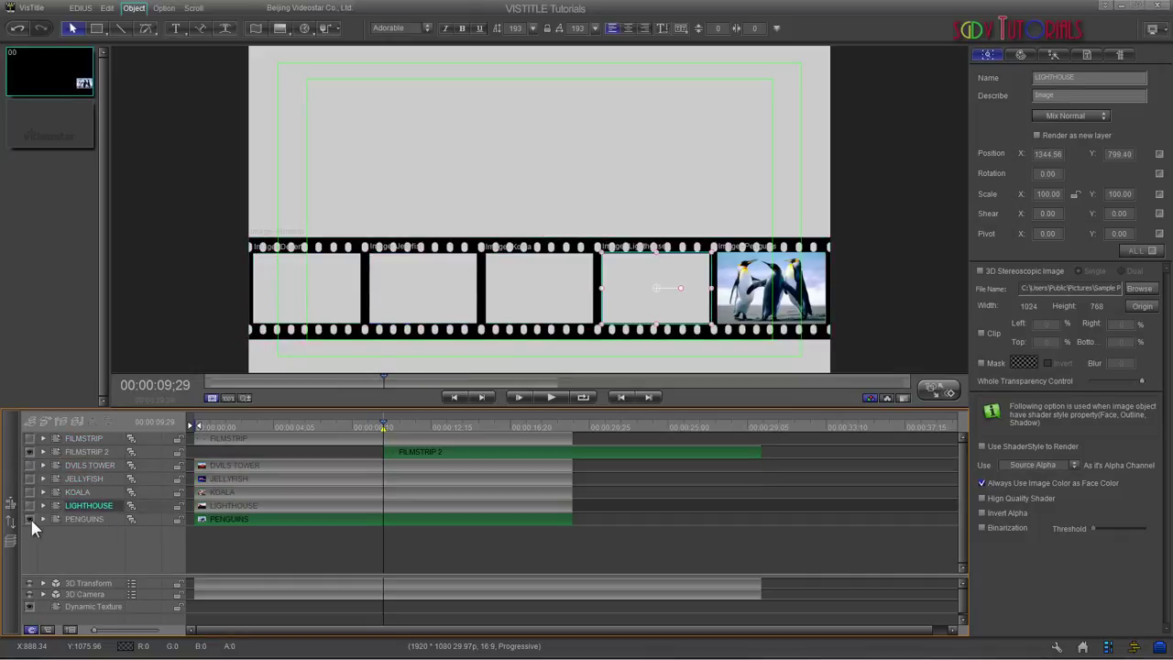
{"action": "left_click", "coordinate": [30, 519]}
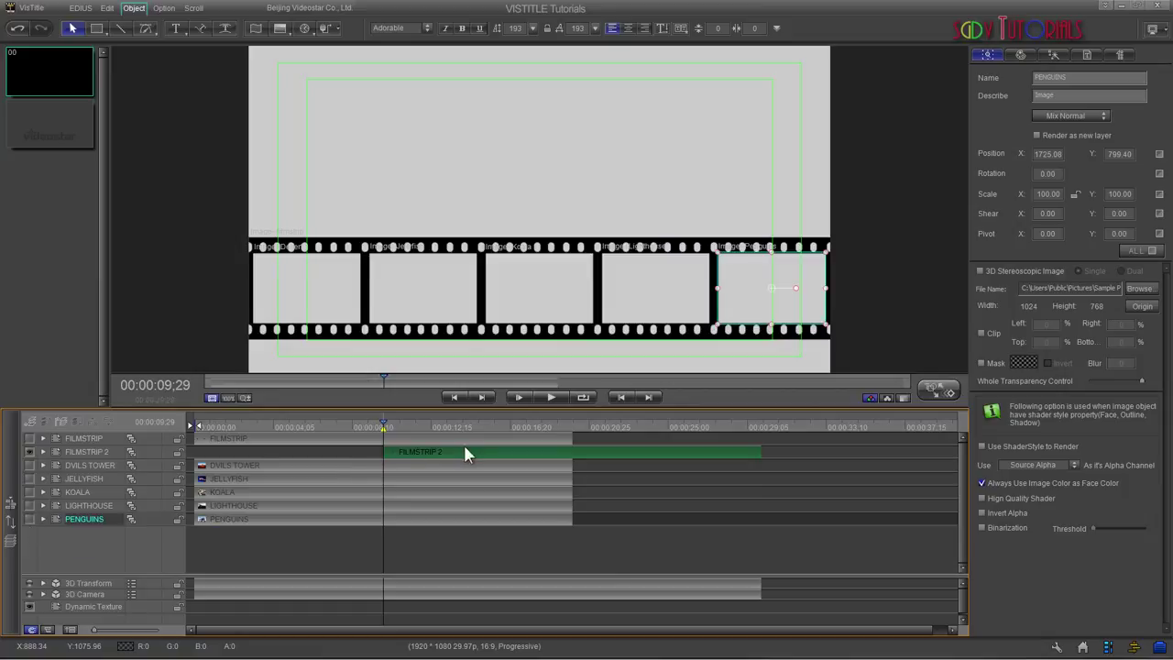
{"action": "left_click_drag", "start_coordinate": [465, 457], "coordinate": [271, 465]}
{"action": "scroll", "coordinate": [271, 466], "scroll_direction": "up", "scroll_amount": 1}
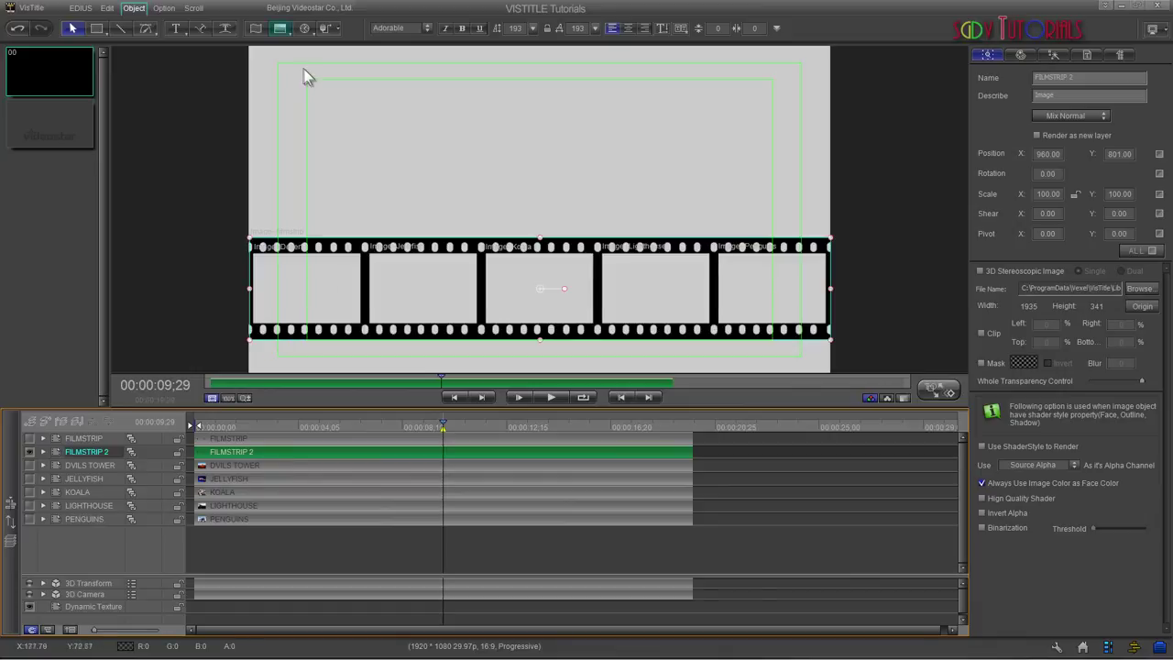
- Draw a movie object over FILMSTRIP 2's first frame, adjust it to X position 191.91, and load SEASCAPE.vxmovie into it
{"action": "left_click_drag", "start_coordinate": [283, 29], "coordinate": [282, 63]}
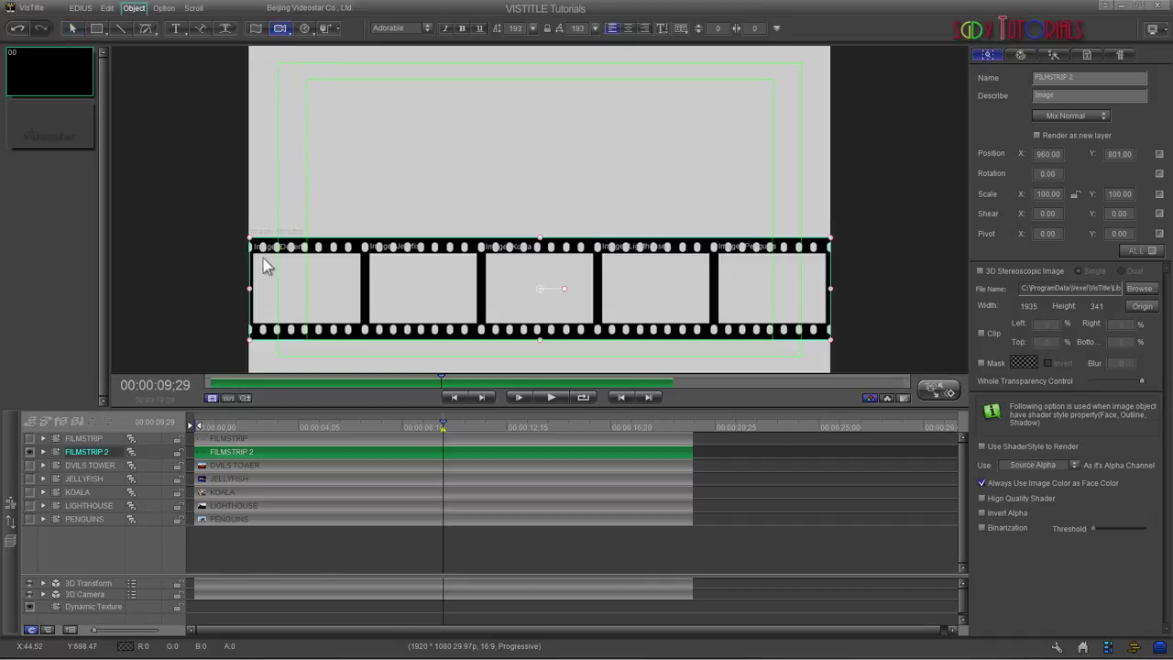
{"action": "left_click_drag", "start_coordinate": [254, 253], "coordinate": [363, 322]}
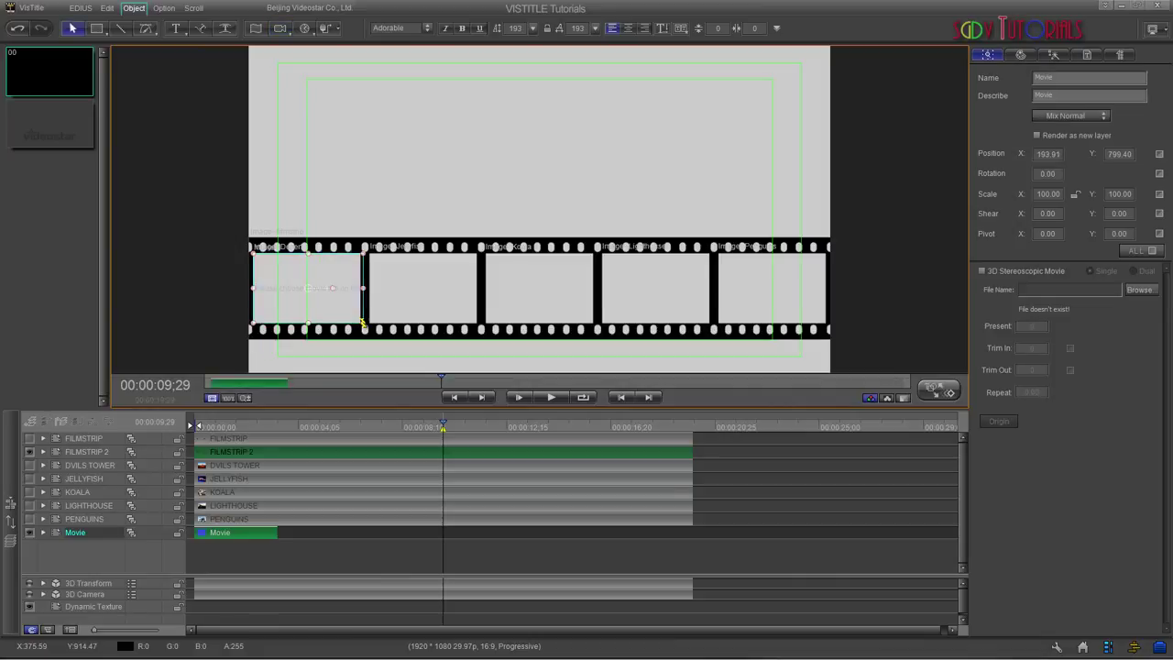
{"action": "left_click_drag", "start_coordinate": [363, 323], "coordinate": [361, 323]}
{"action": "left_click", "coordinate": [1138, 290]}
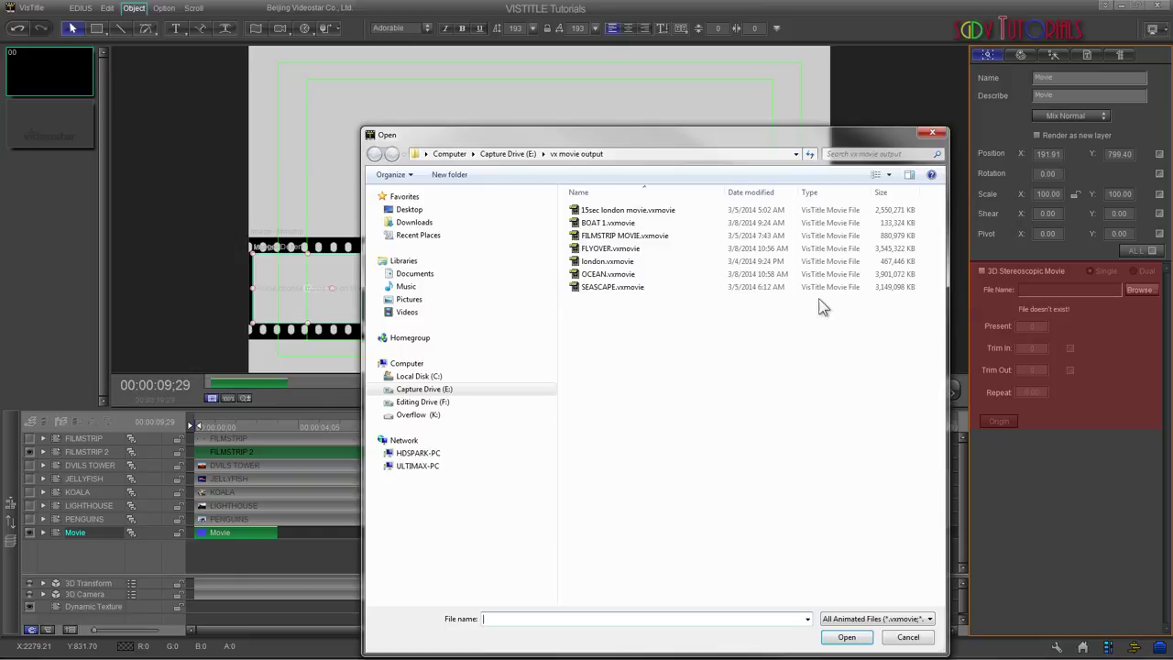
{"action": "double_click", "coordinate": [603, 287]}
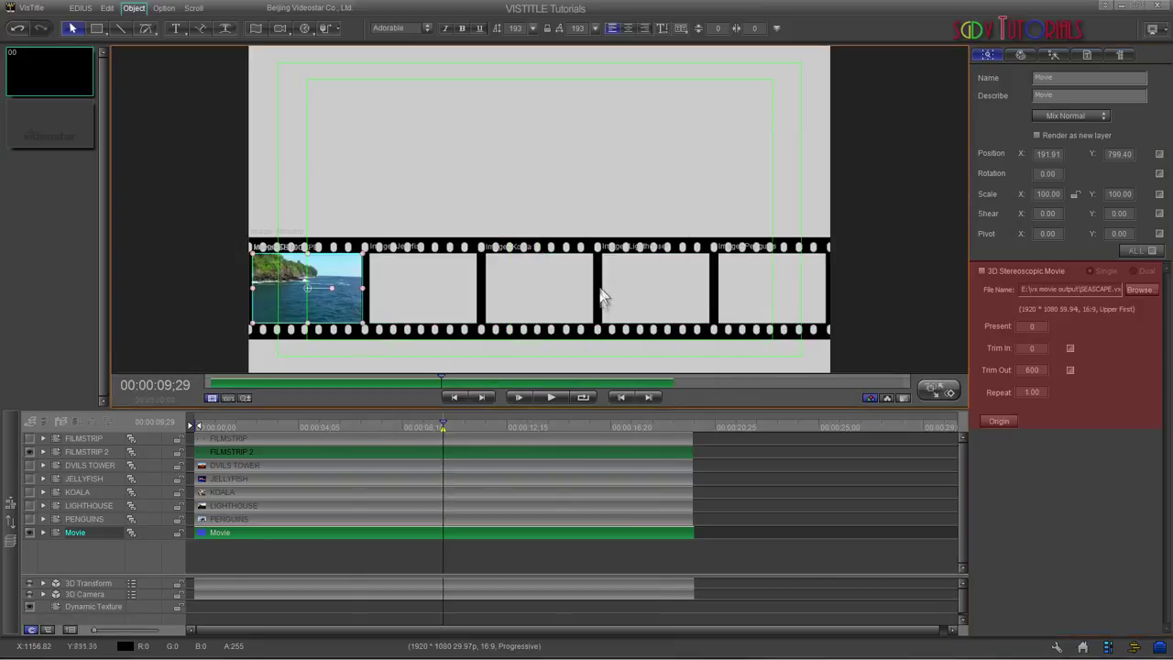
{"action": "left_click", "coordinate": [388, 311]}
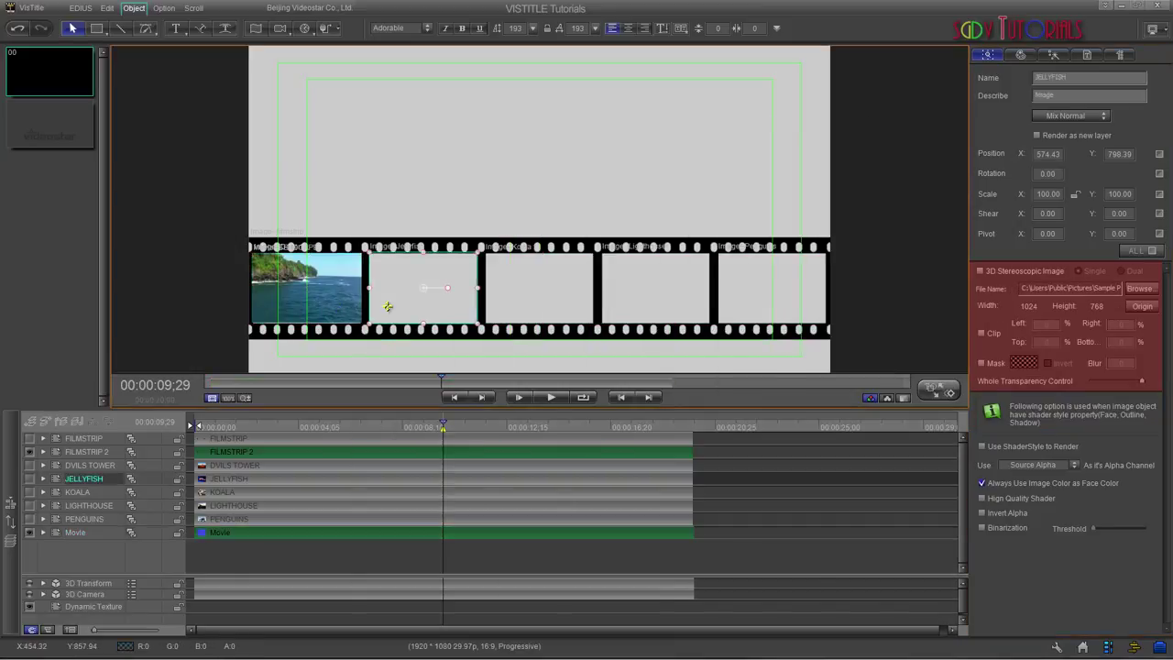
{"action": "left_click", "coordinate": [355, 312]}
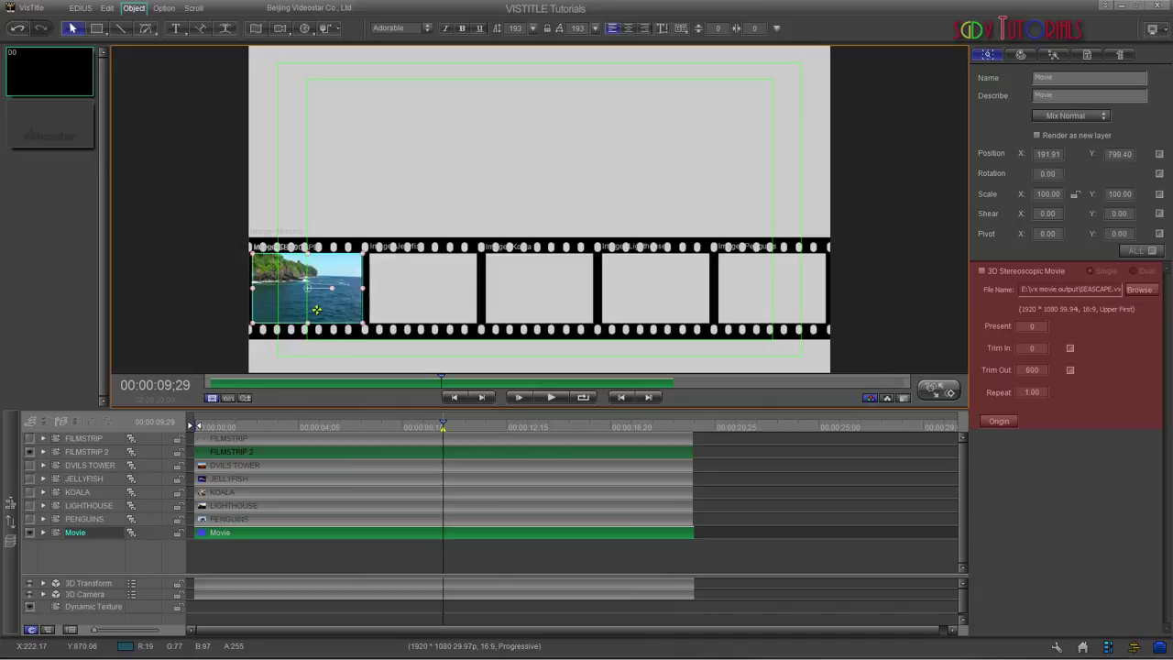
{"action": "left_click", "coordinate": [366, 297]}
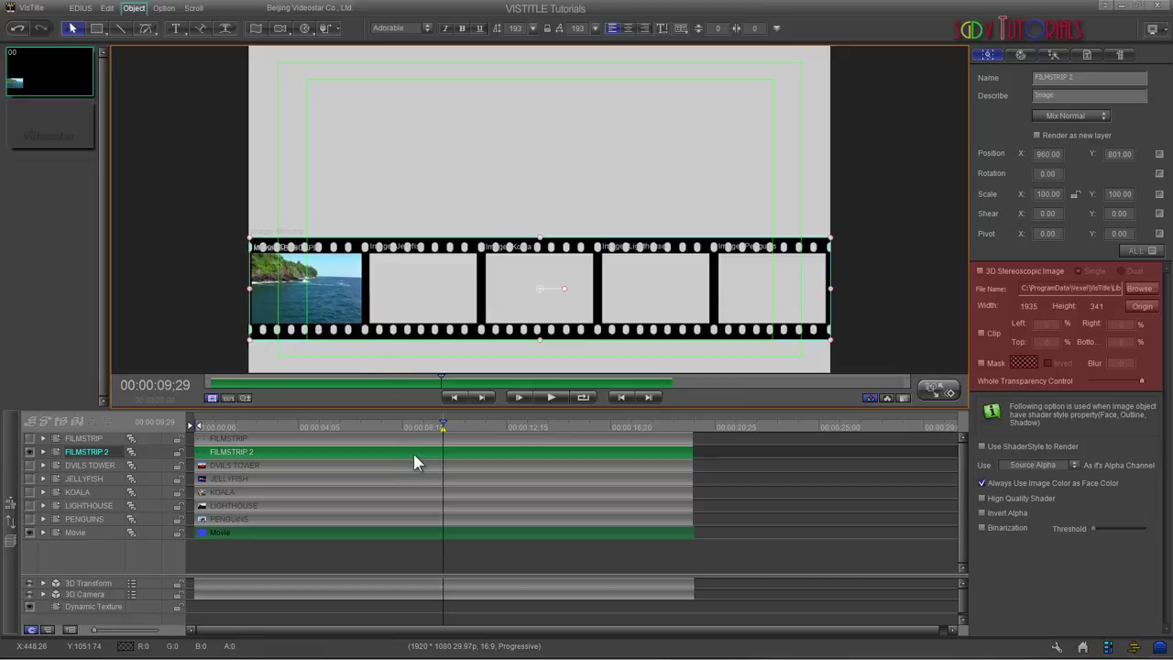
- Draw an image object over FILMSTRIP 2's second frame
{"action": "left_click", "coordinate": [282, 30]}
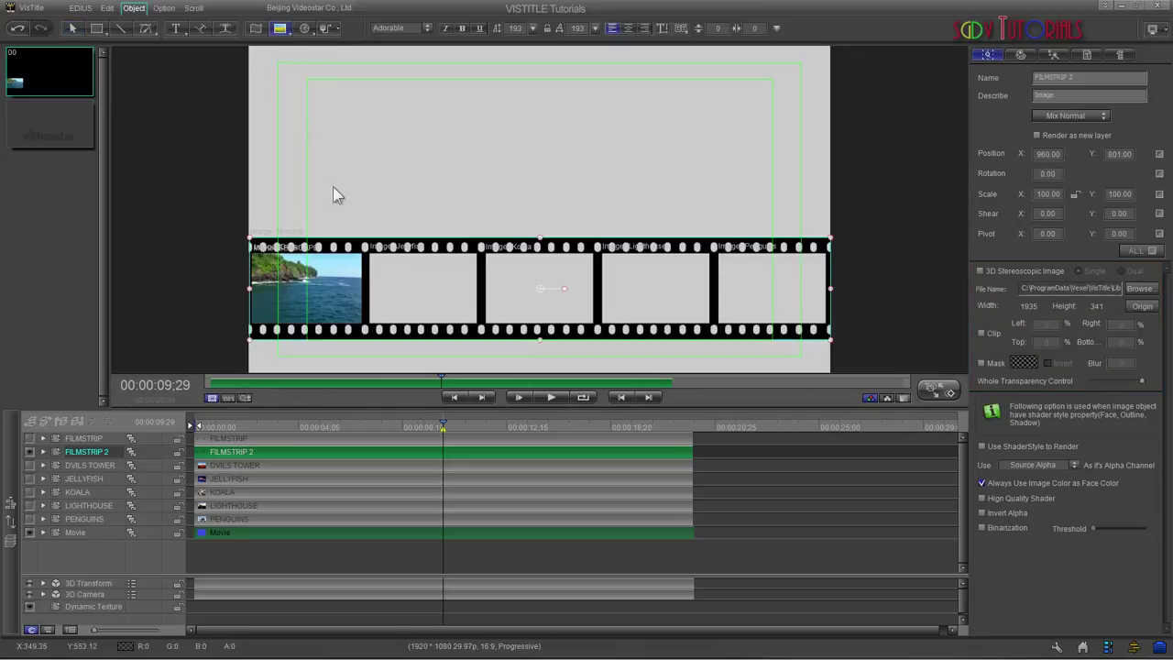
{"action": "left_click_drag", "start_coordinate": [370, 253], "coordinate": [478, 324]}
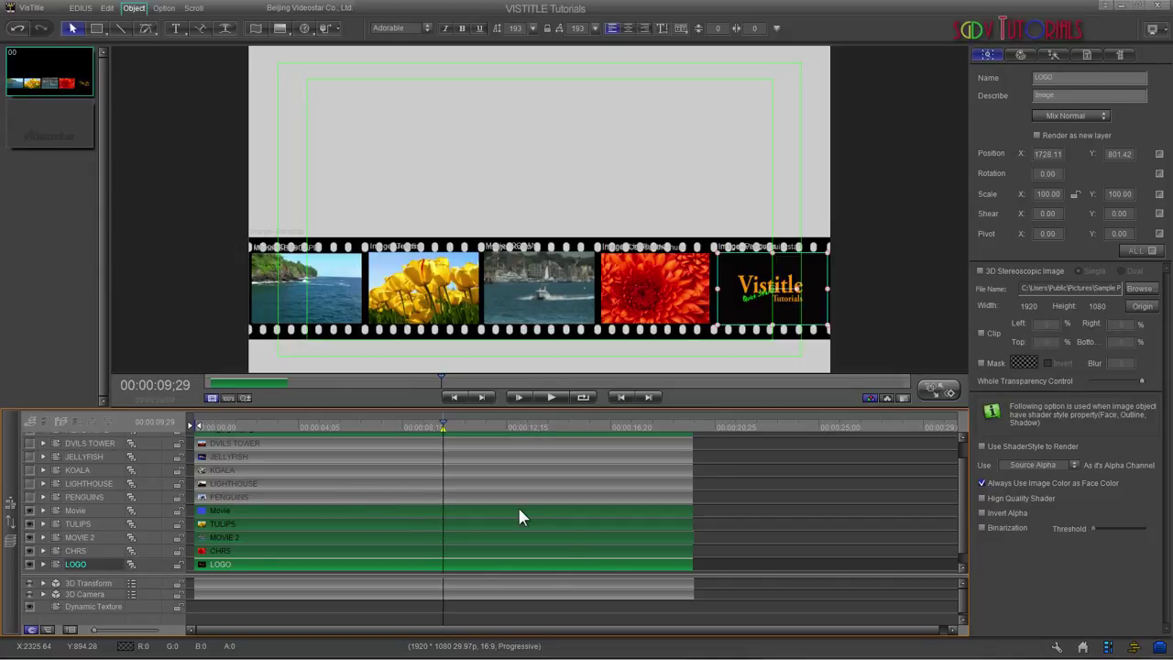
- Move the FILMSTRIP 2, Movie, TULIPS, MOVIE 2, CHRS and LOGO clips to start at 00:00:09;29
{"action": "left_click_drag", "start_coordinate": [642, 575], "coordinate": [640, 628]}
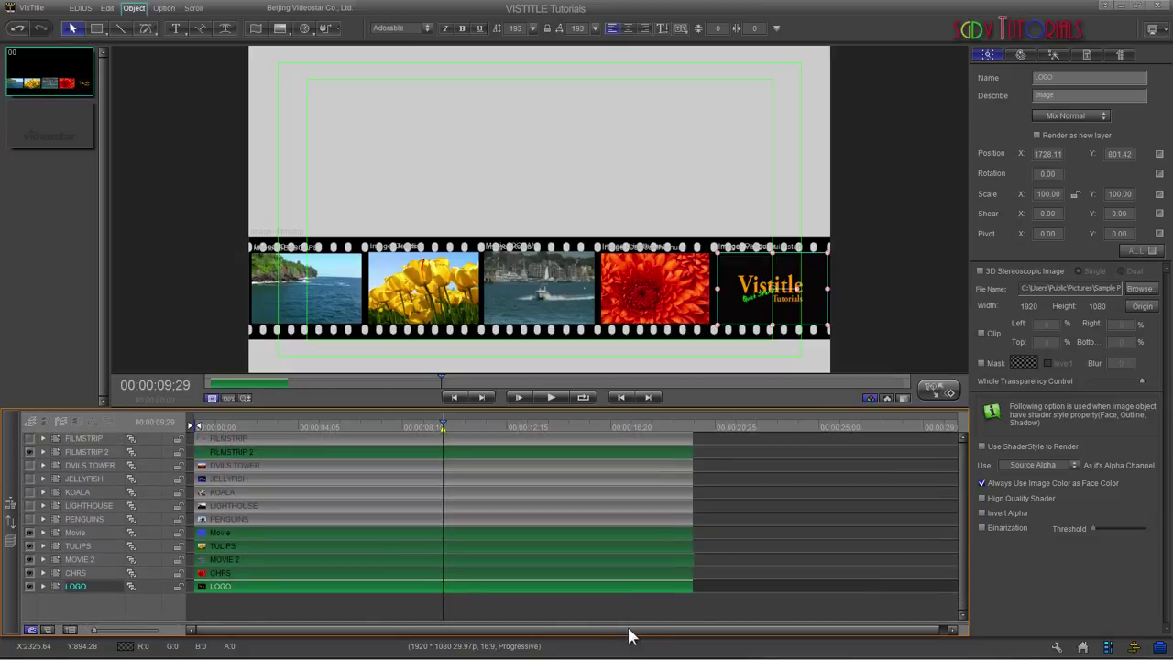
{"action": "left_click", "coordinate": [308, 458]}
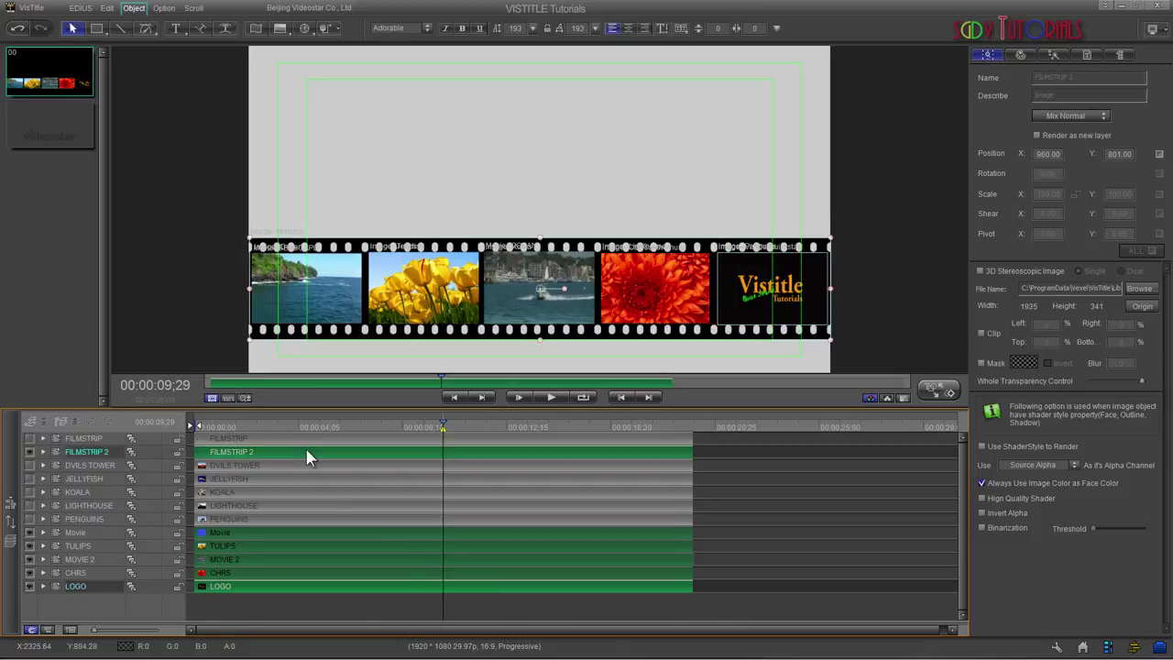
{"action": "left_click", "coordinate": [251, 532]}
{"action": "left_click", "coordinate": [248, 547]}
{"action": "left_click", "coordinate": [248, 558]}
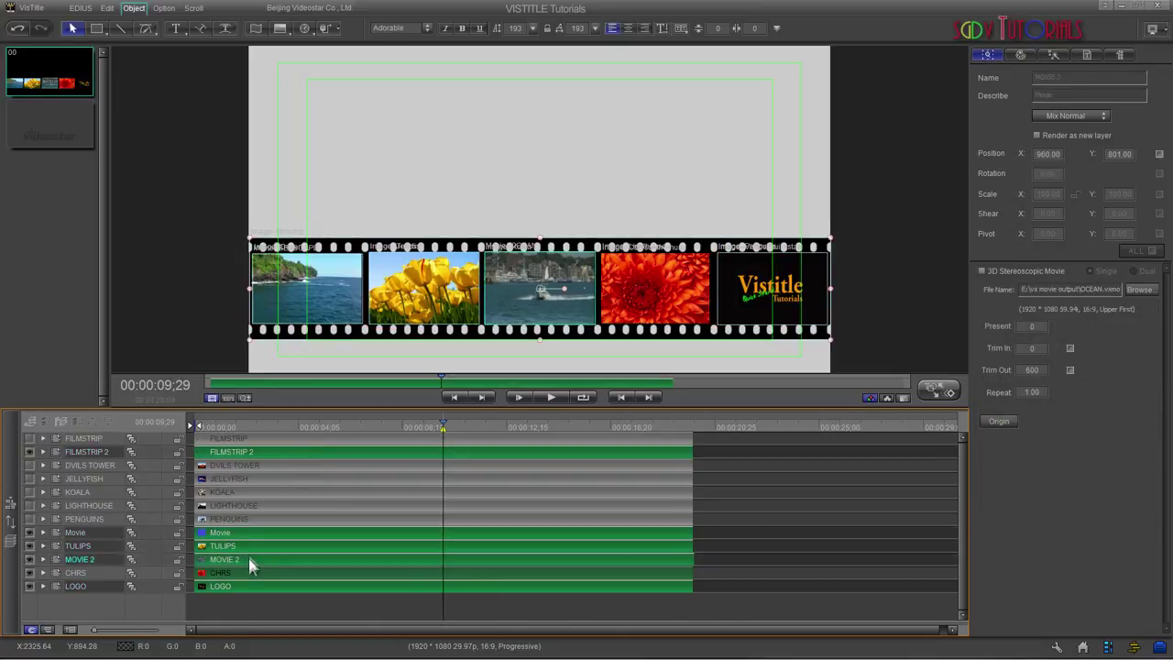
{"action": "left_click", "coordinate": [247, 572]}
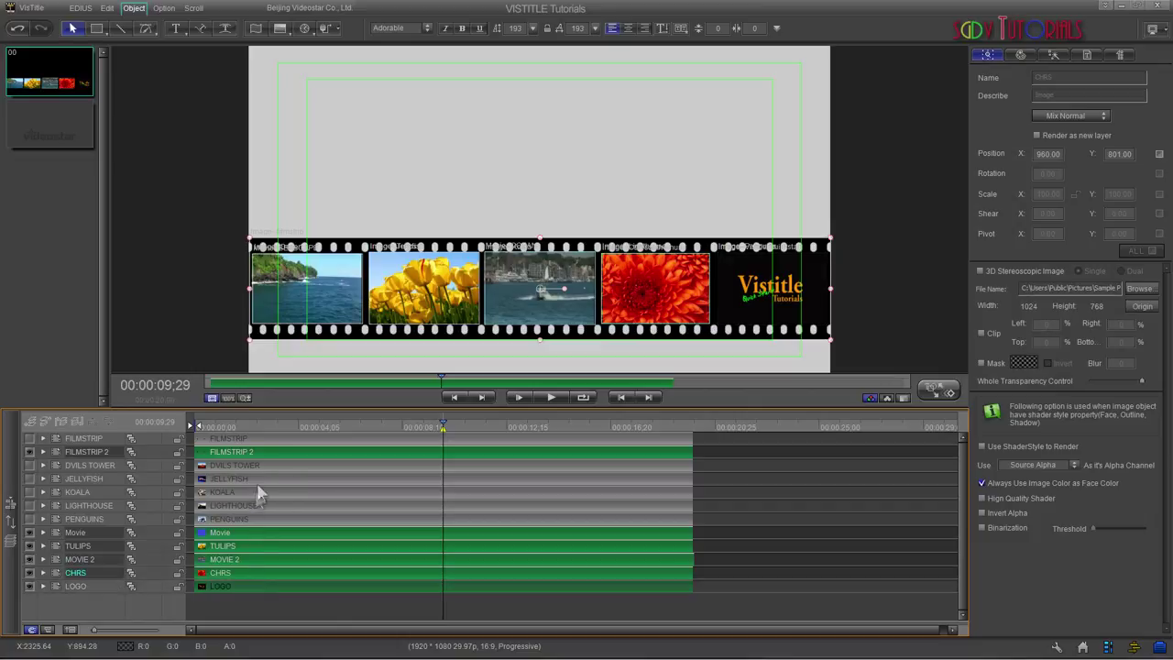
{"action": "left_click_drag", "start_coordinate": [260, 451], "coordinate": [509, 467]}
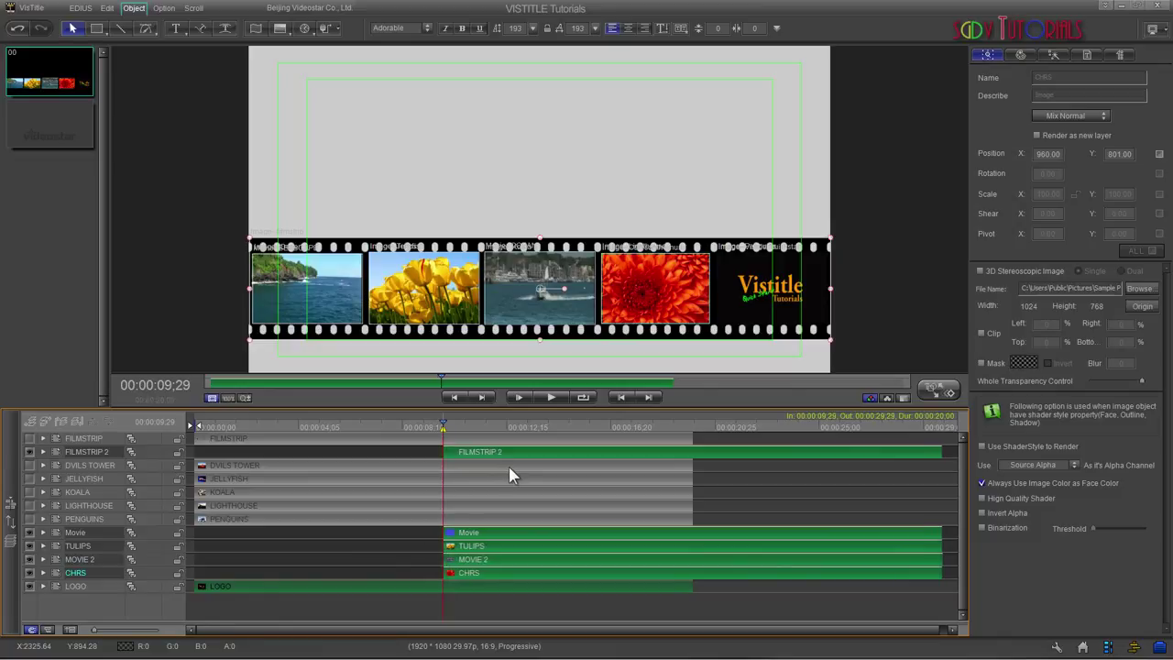
{"action": "left_click_drag", "start_coordinate": [217, 585], "coordinate": [466, 605]}
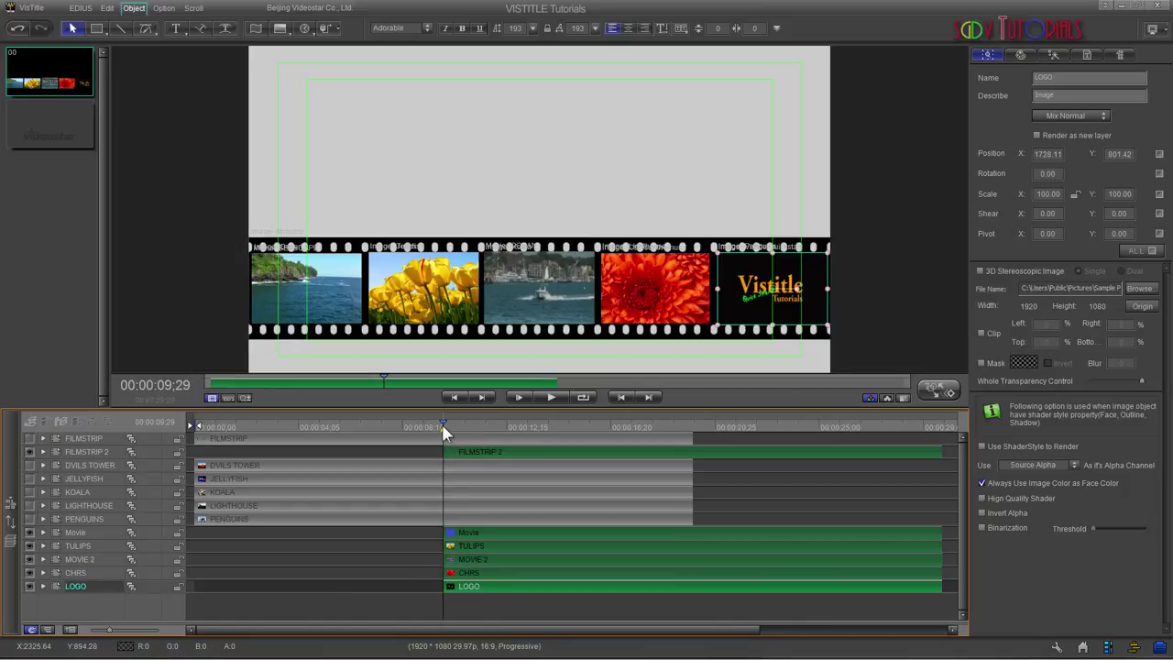
- Make the FILMSTRIP, DVILS TOWER, JELLYFISH, KOALA, LIGHTHOUSE and PENGUINS tracks visible again
{"action": "left_click_drag", "start_coordinate": [443, 427], "coordinate": [510, 463]}
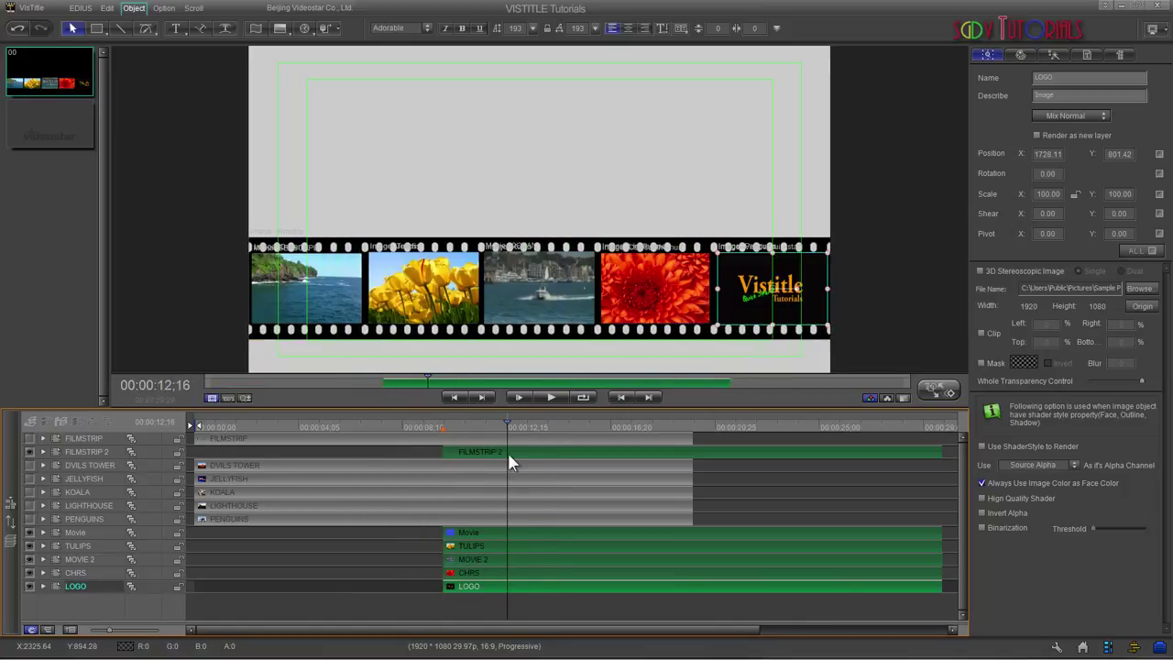
{"action": "left_click", "coordinate": [31, 438]}
{"action": "left_click", "coordinate": [30, 464]}
{"action": "left_click", "coordinate": [31, 478]}
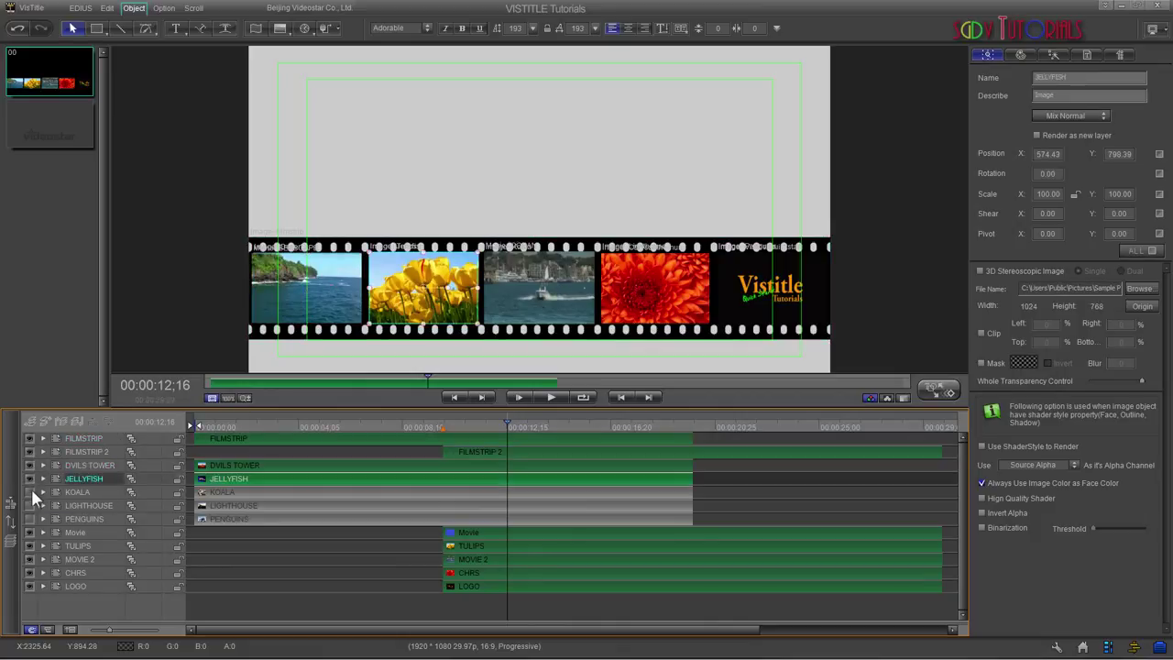
{"action": "left_click", "coordinate": [31, 492]}
{"action": "left_click", "coordinate": [30, 505]}
{"action": "left_click", "coordinate": [29, 519]}
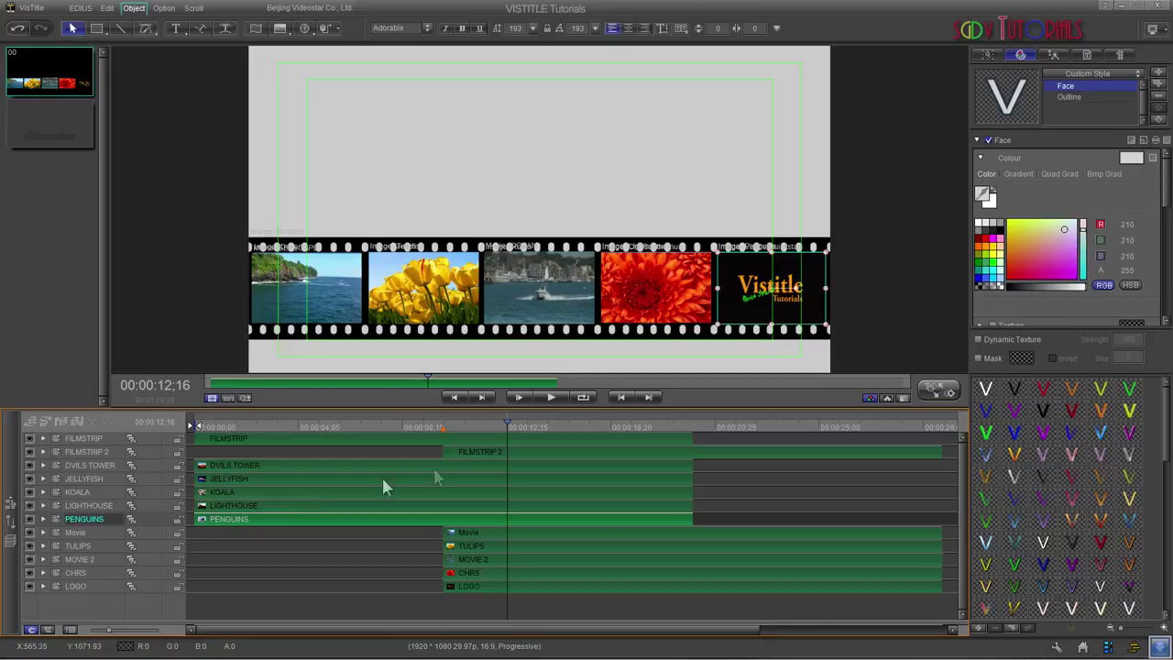
- Move the FILMSTRIP and FILMSTRIP 2 layers to the bottom of the track order and check the overlap around 00:00:17;18
{"action": "left_click_drag", "start_coordinate": [510, 427], "coordinate": [667, 444]}
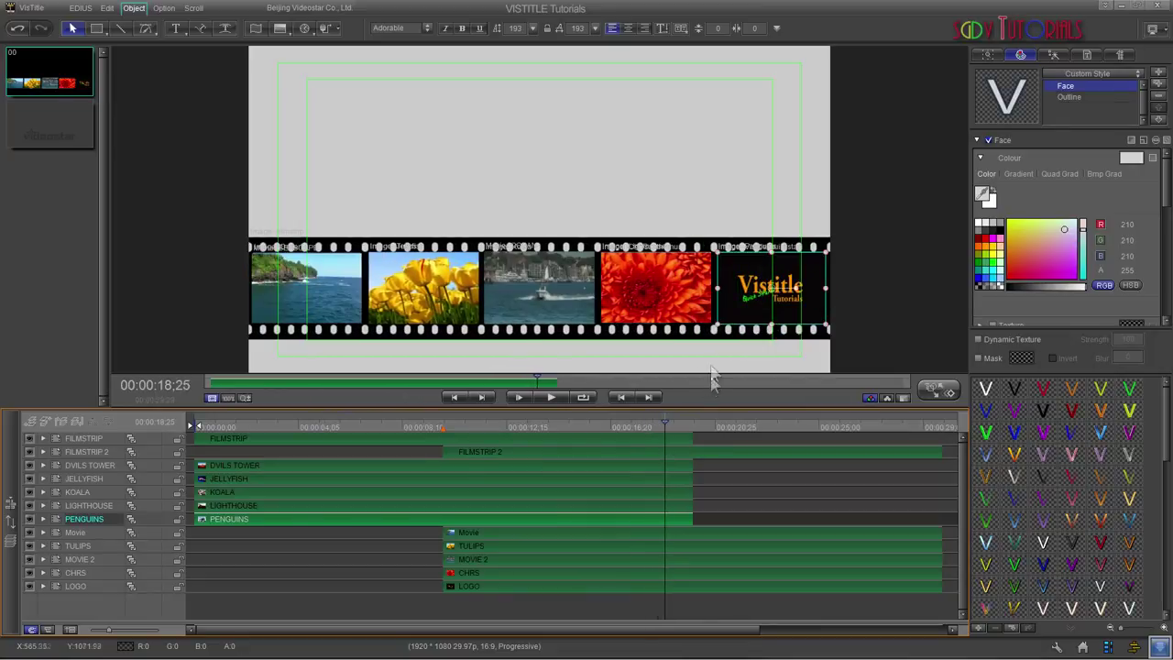
{"action": "left_click_drag", "start_coordinate": [662, 425], "coordinate": [634, 425]}
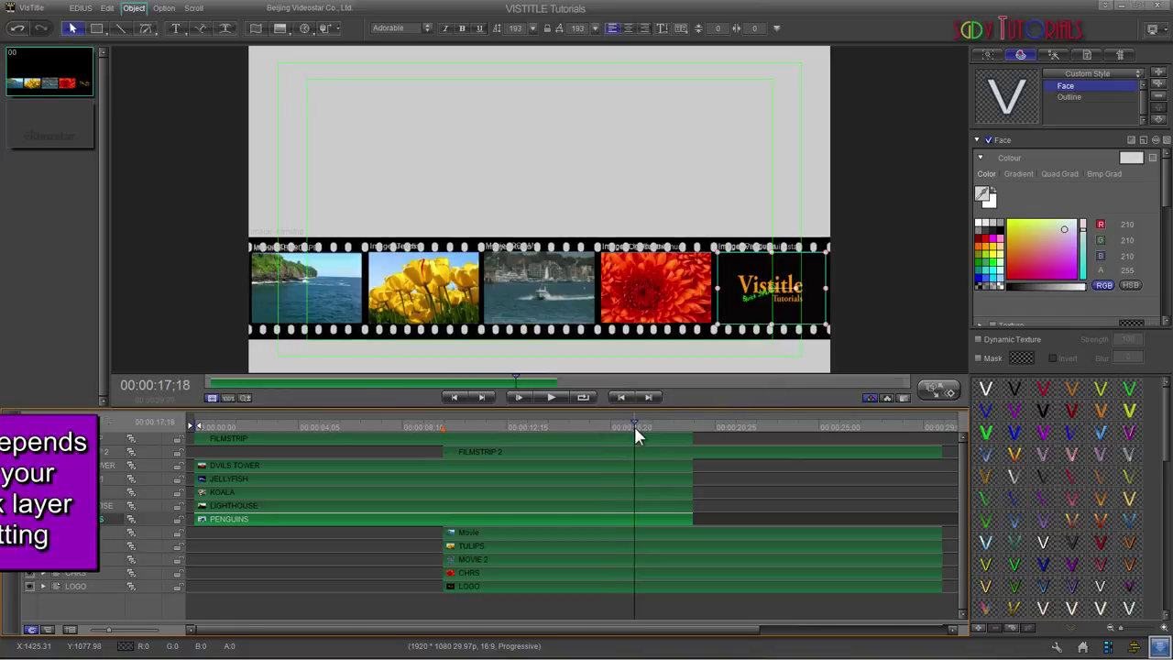
{"action": "right_click", "coordinate": [428, 437]}
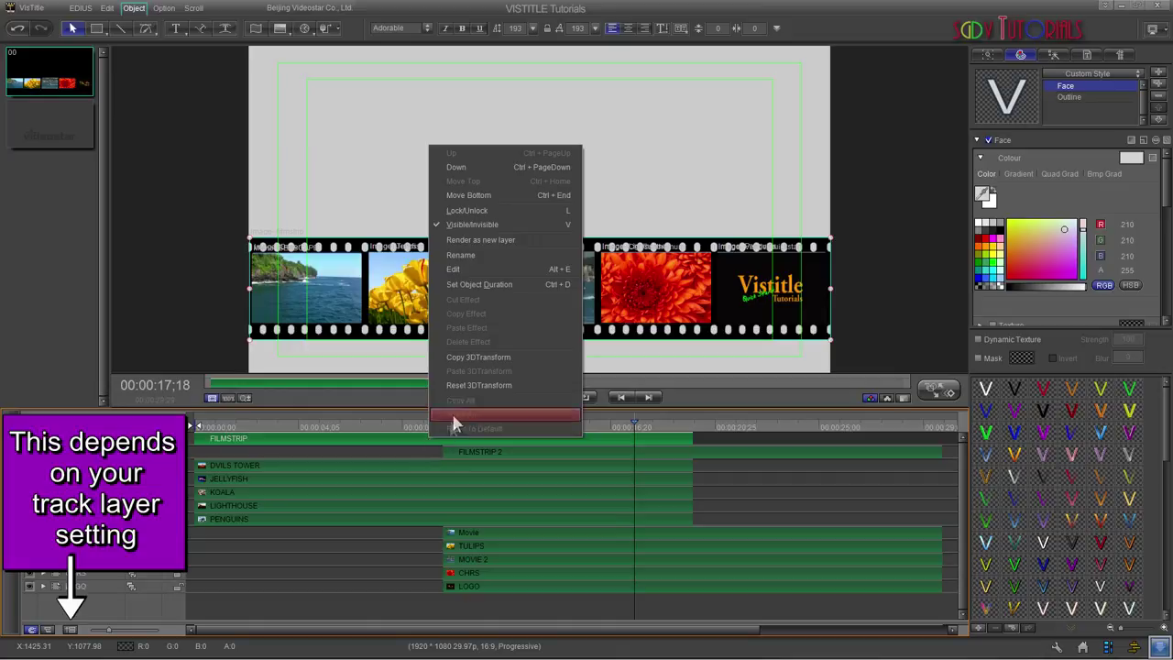
{"action": "left_click", "coordinate": [483, 196]}
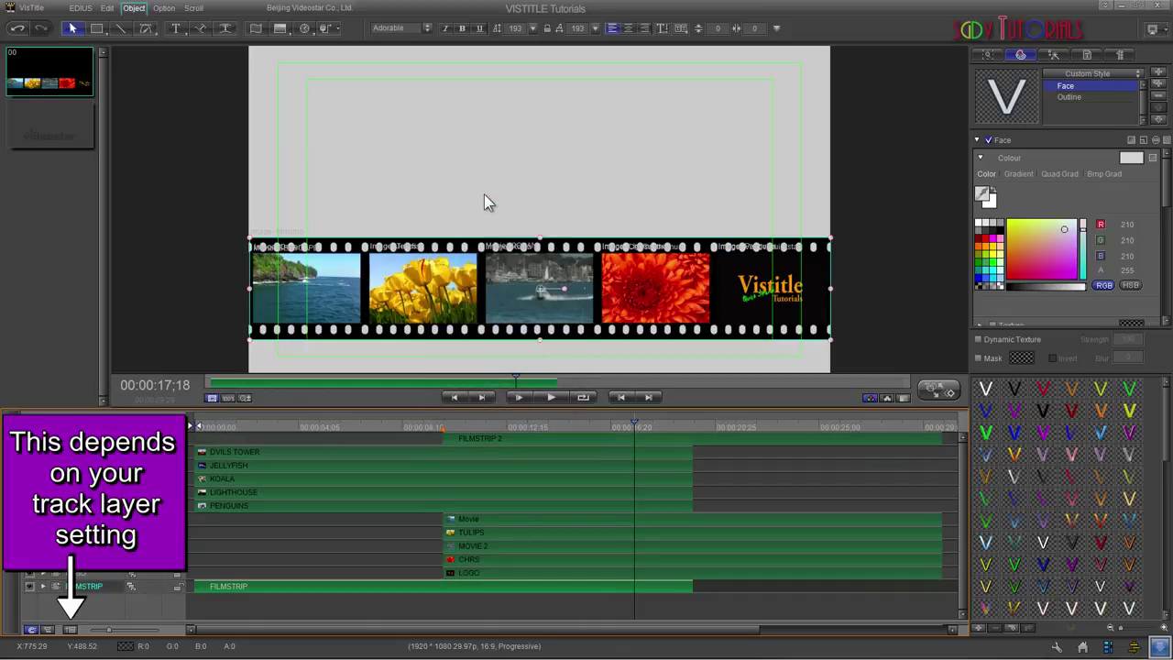
{"action": "right_click", "coordinate": [510, 438]}
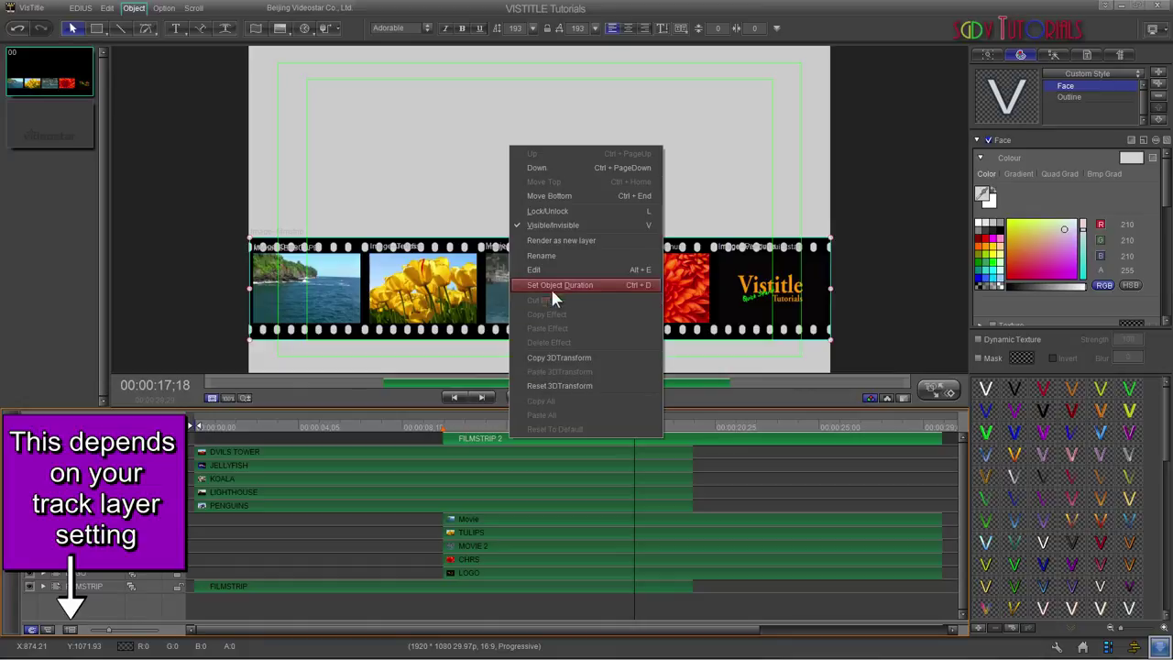
{"action": "left_click", "coordinate": [557, 196]}
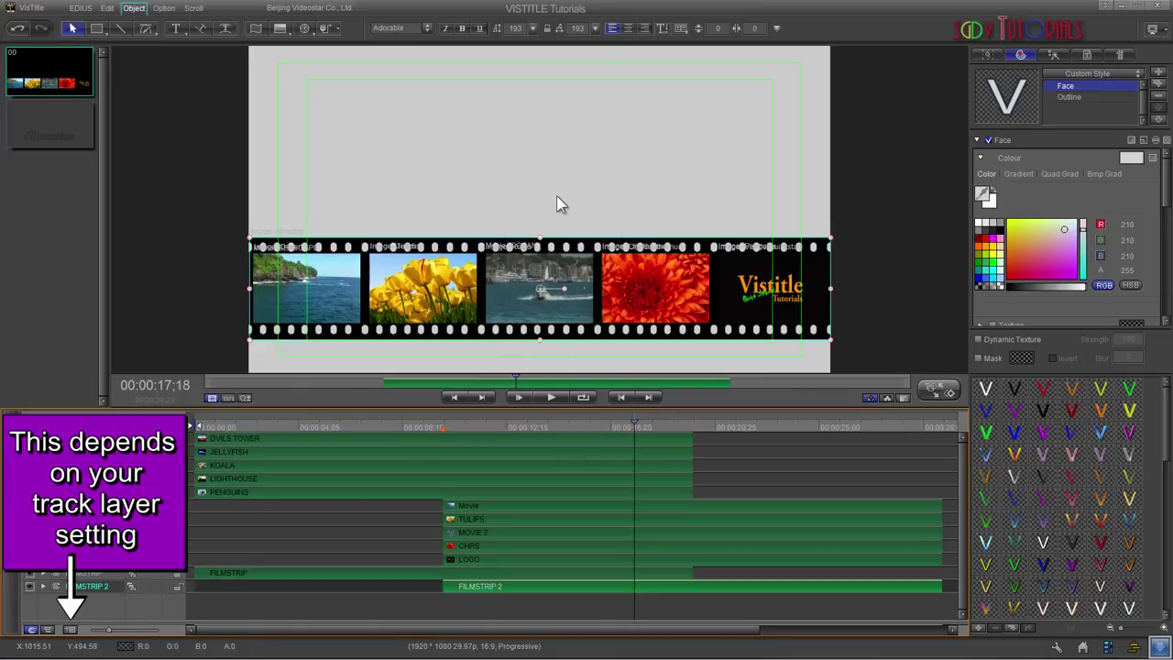
{"action": "left_click_drag", "start_coordinate": [631, 420], "coordinate": [660, 430]}
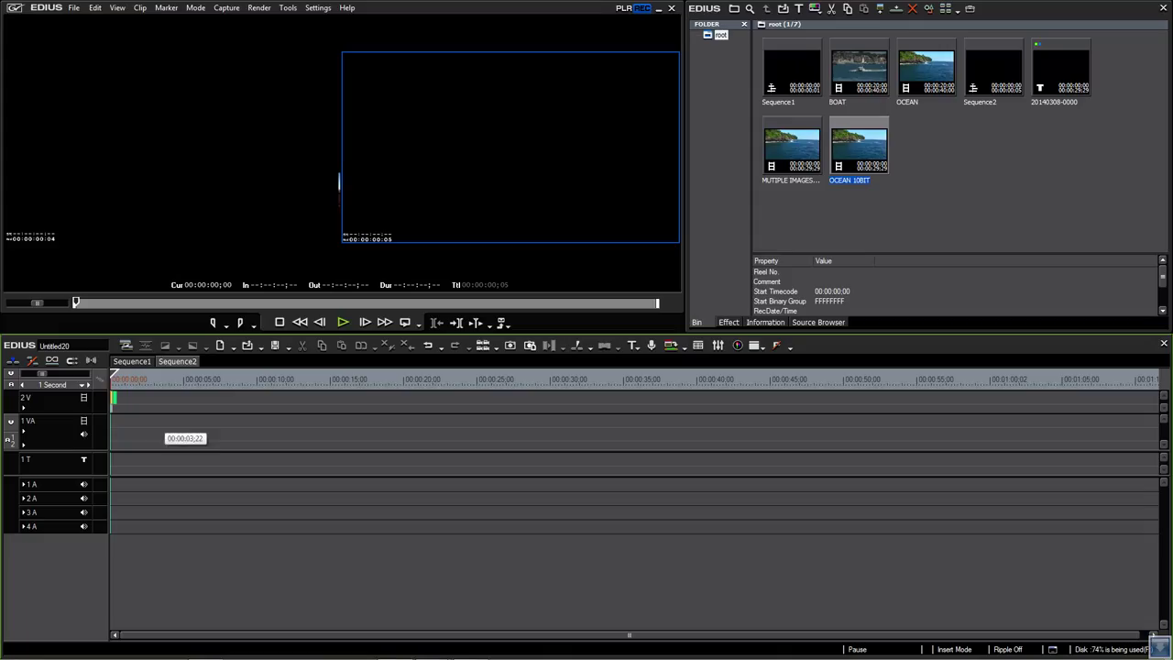
{"action": "left_click_drag", "start_coordinate": [122, 406], "coordinate": [642, 423]}
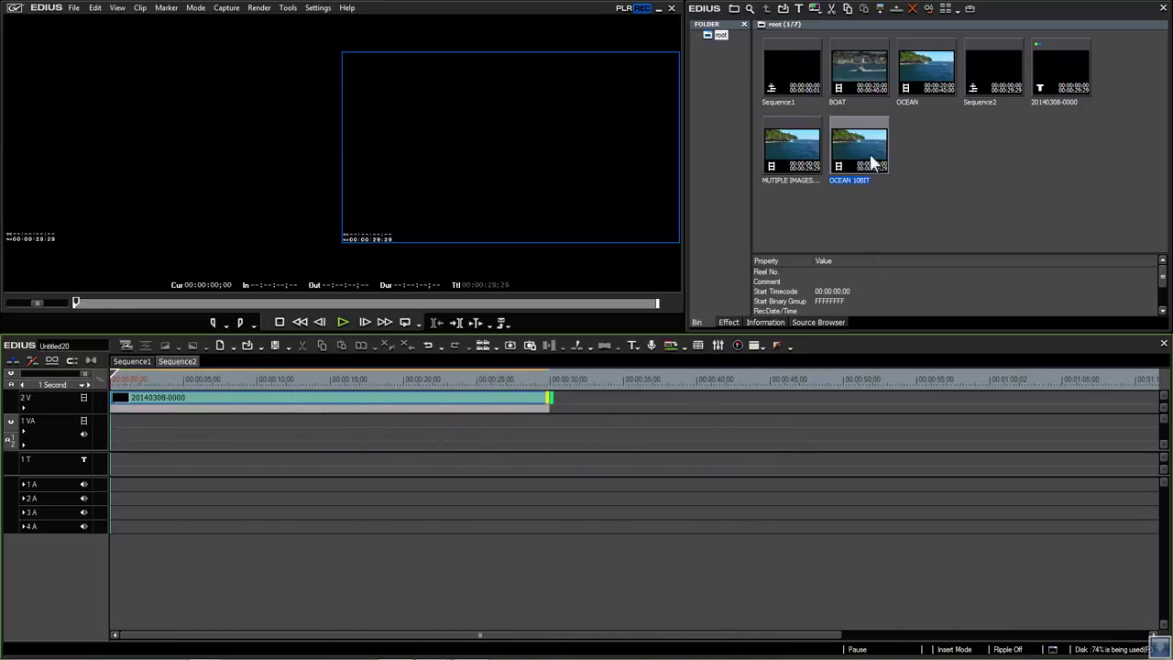
{"action": "left_click_drag", "start_coordinate": [865, 144], "coordinate": [109, 438]}
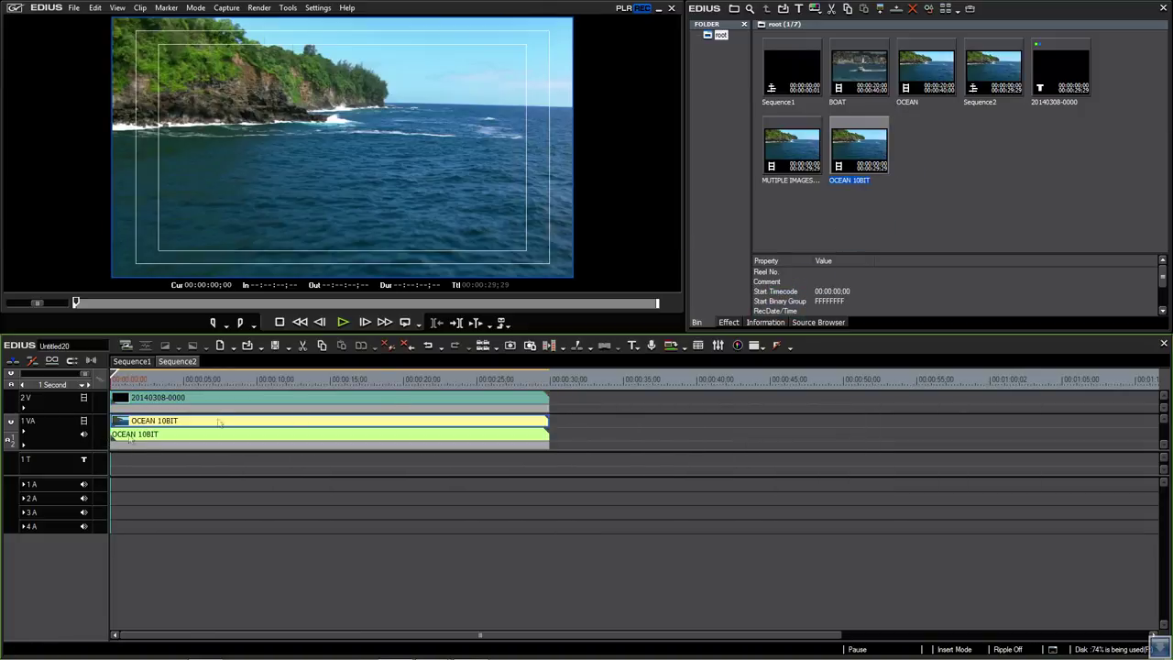
{"action": "left_click", "coordinate": [342, 321]}
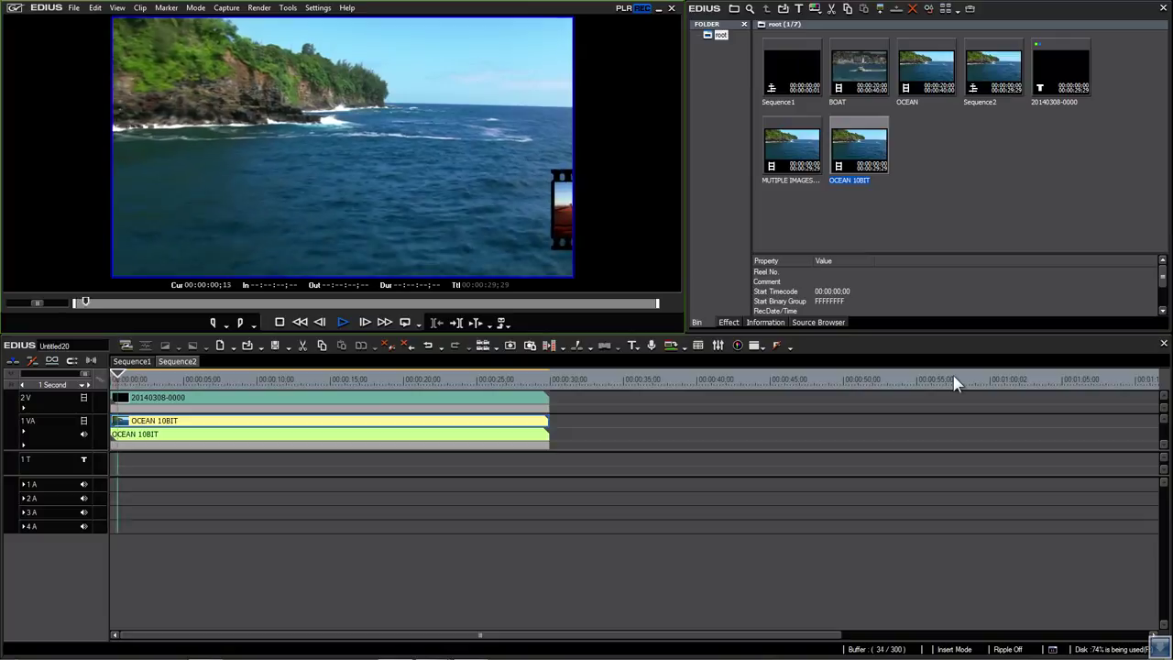